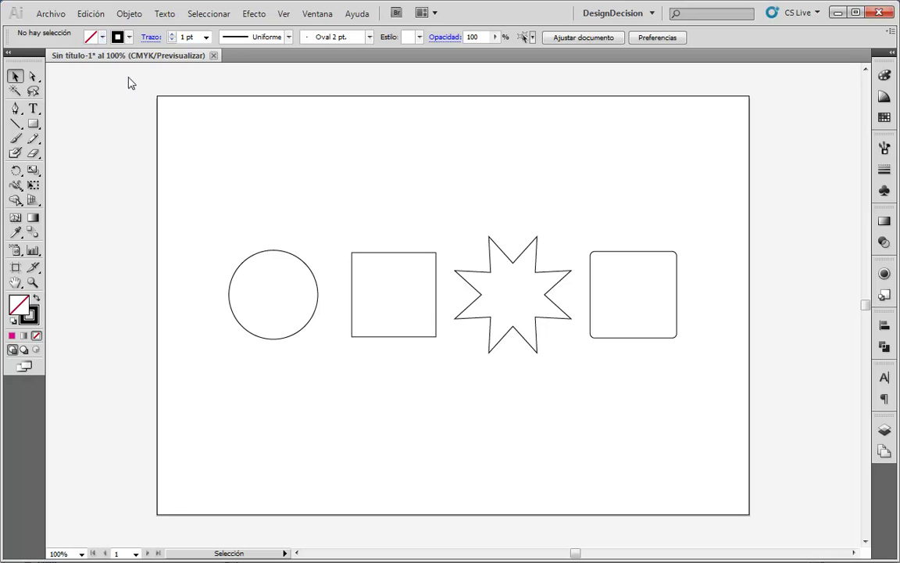
# Select the circle on its own and make its fill the active colour
pyautogui.moveTo(203, 199)
pyautogui.mouseDown()
pyautogui.moveTo(568, 384)
pyautogui.moveTo(717, 425)
pyautogui.mouseUp()
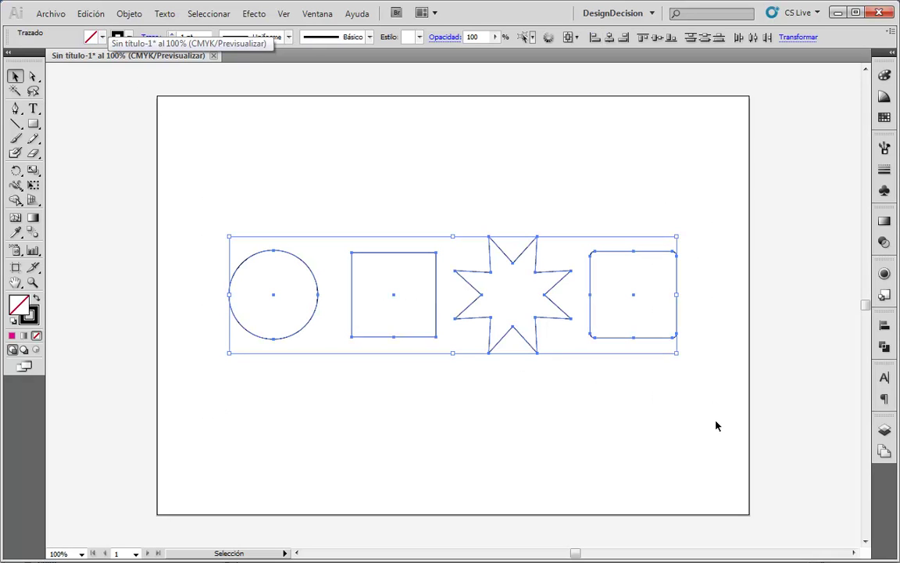
pyautogui.click(651, 436)
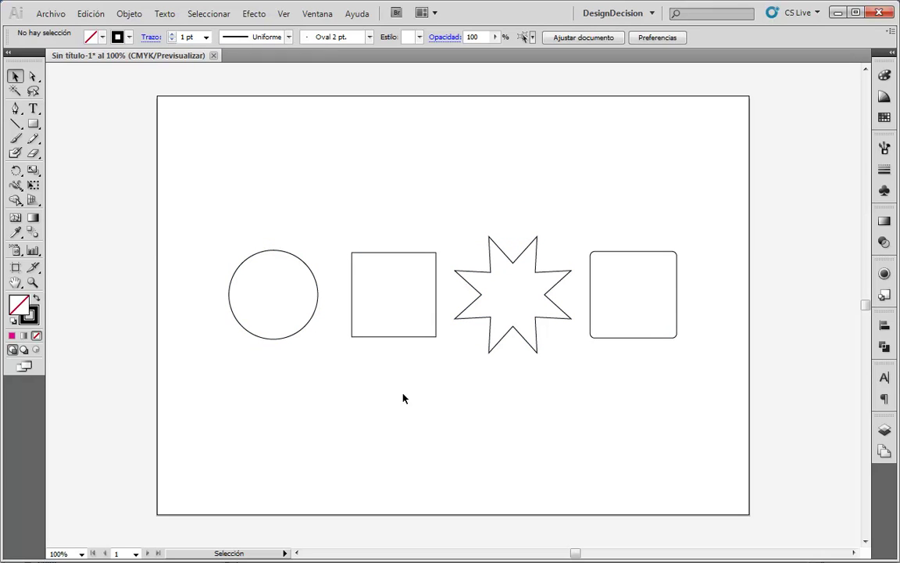
pyautogui.click(311, 326)
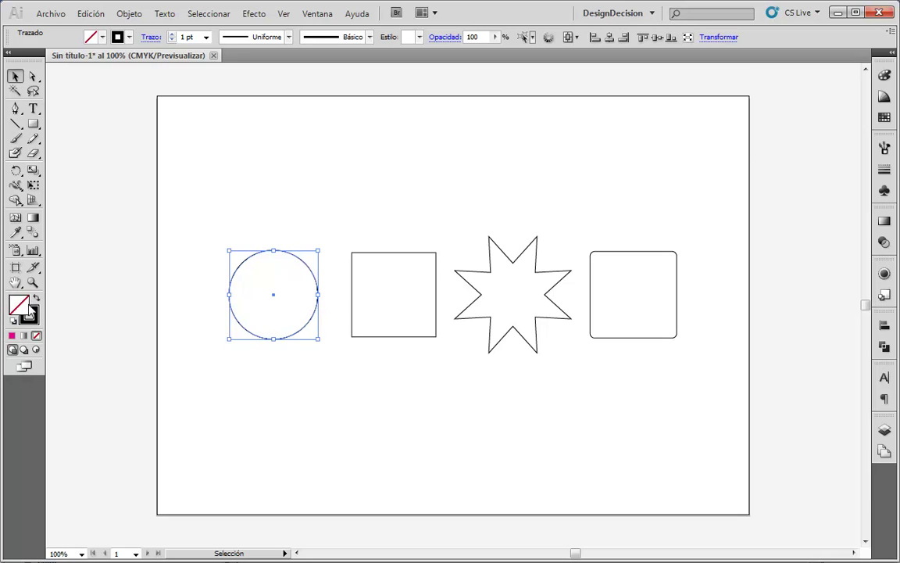
pyautogui.click(35, 314)
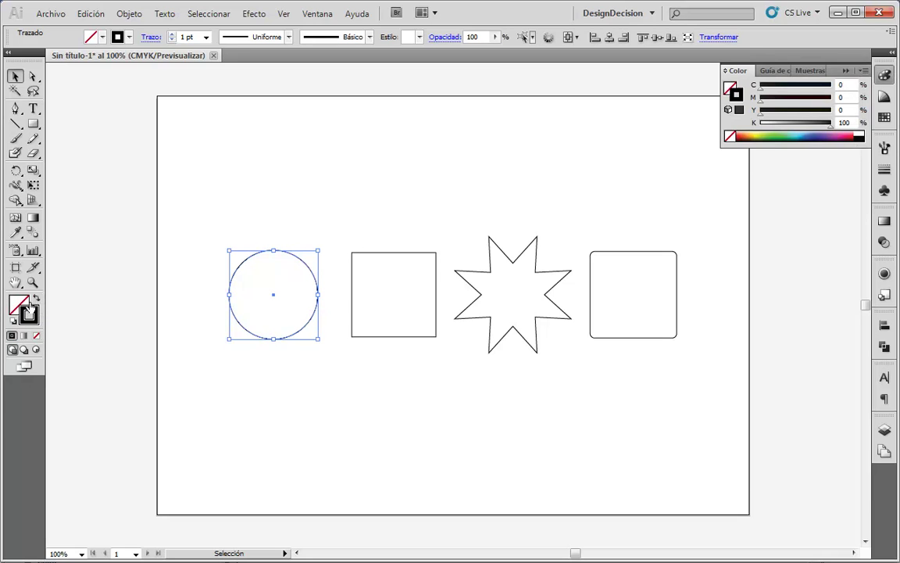
pyautogui.click(22, 303)
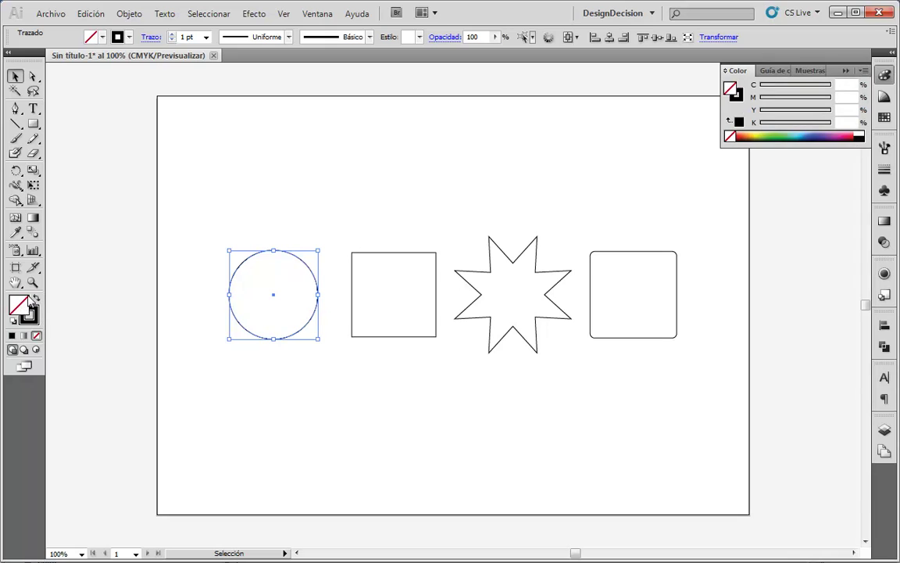
# Try yellow and dark teal, fill the circle with the red-purple pattern, then select the square
pyautogui.click(885, 117)
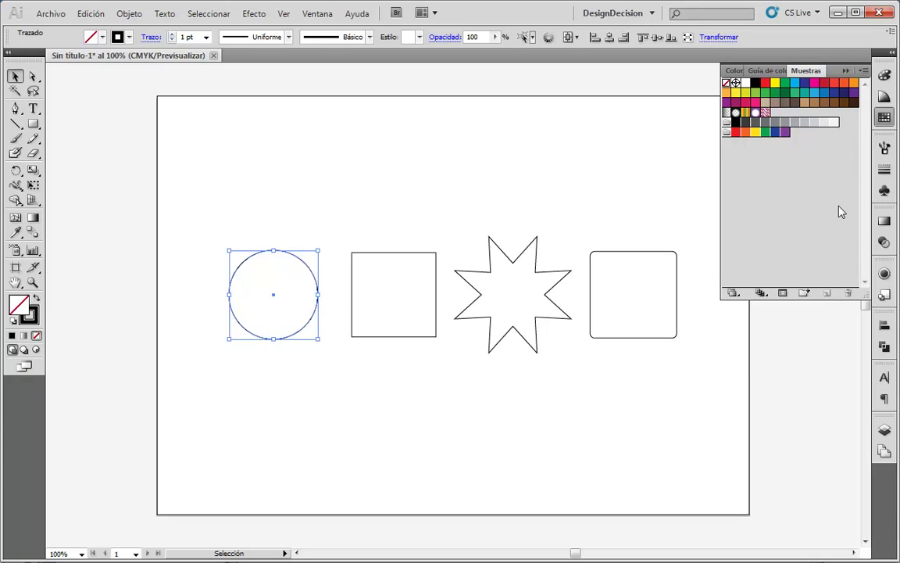
pyautogui.click(775, 83)
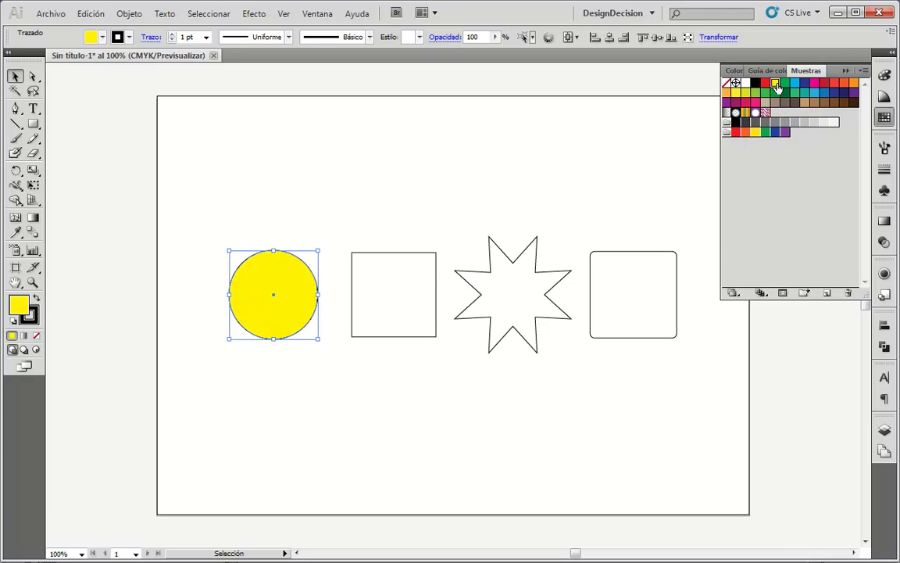
pyautogui.click(886, 77)
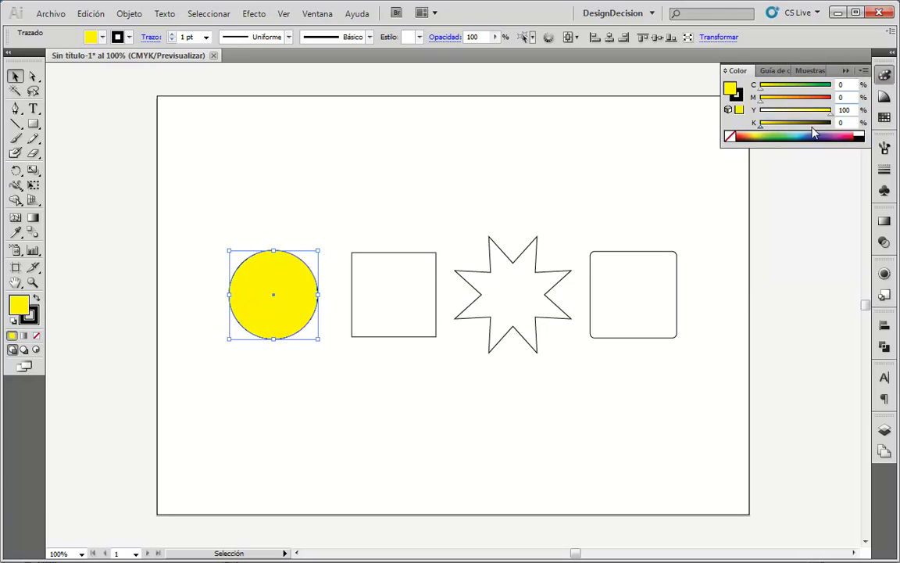
pyautogui.moveTo(813, 136)
pyautogui.mouseDown()
pyautogui.moveTo(795, 132)
pyautogui.moveTo(805, 132)
pyautogui.mouseUp()
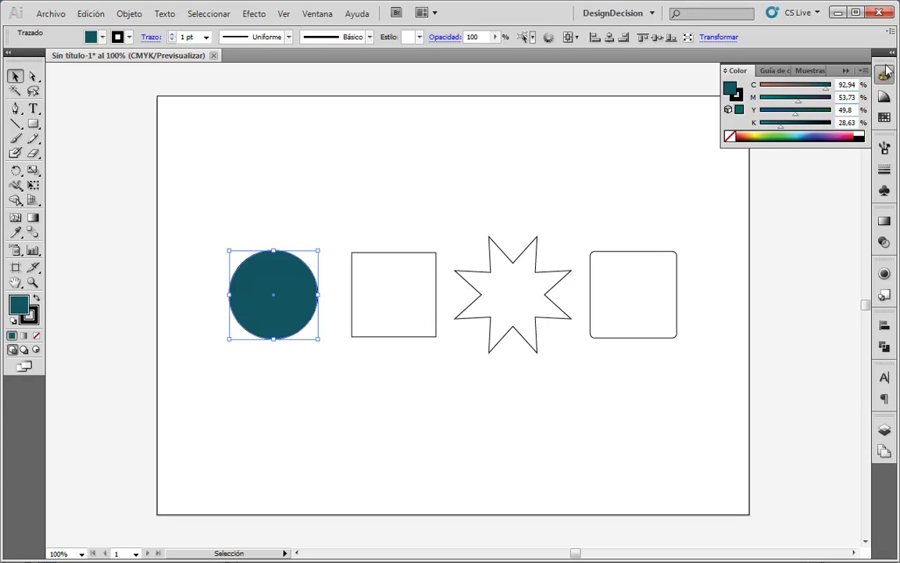
pyautogui.click(884, 118)
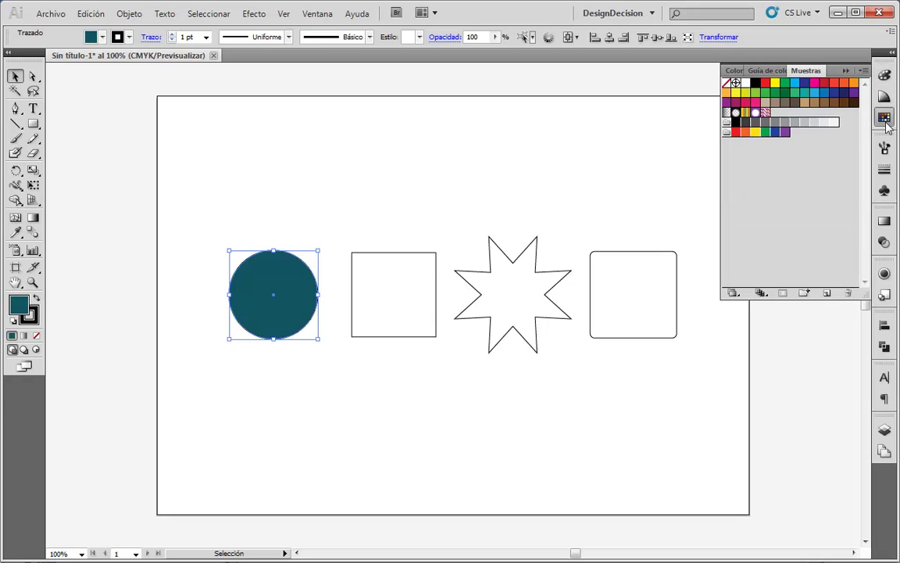
pyautogui.click(766, 114)
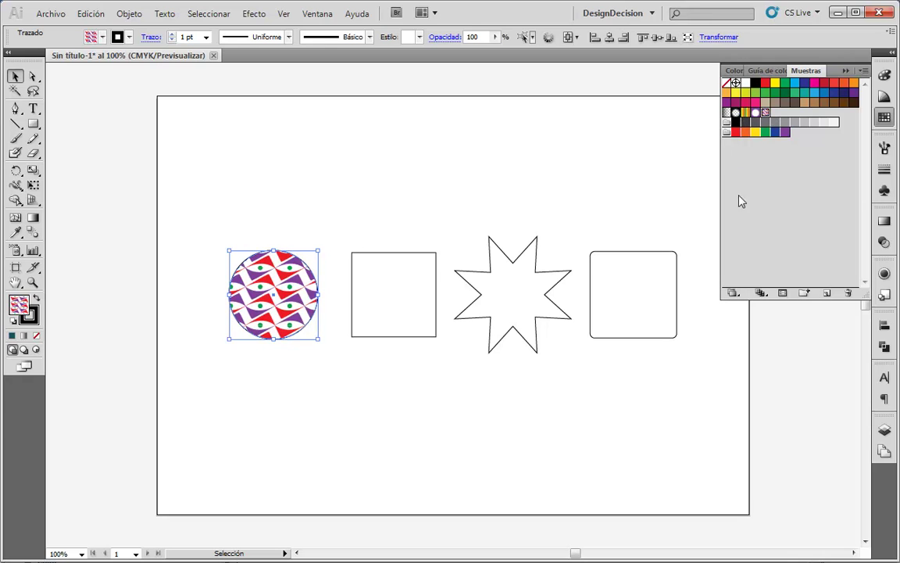
pyautogui.click(15, 75)
pyautogui.click(375, 253)
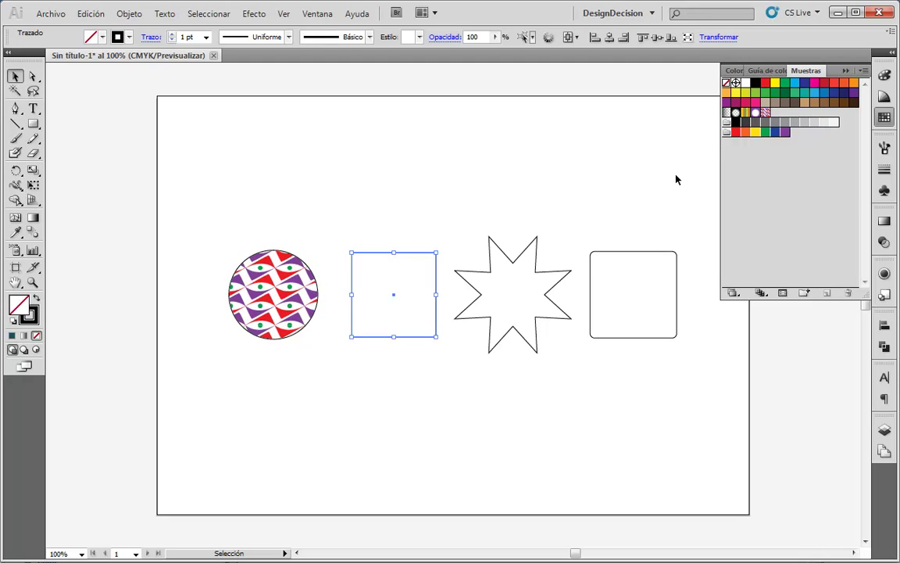
# Fill the square with the purple swatch and the star with blue
pyautogui.click(854, 92)
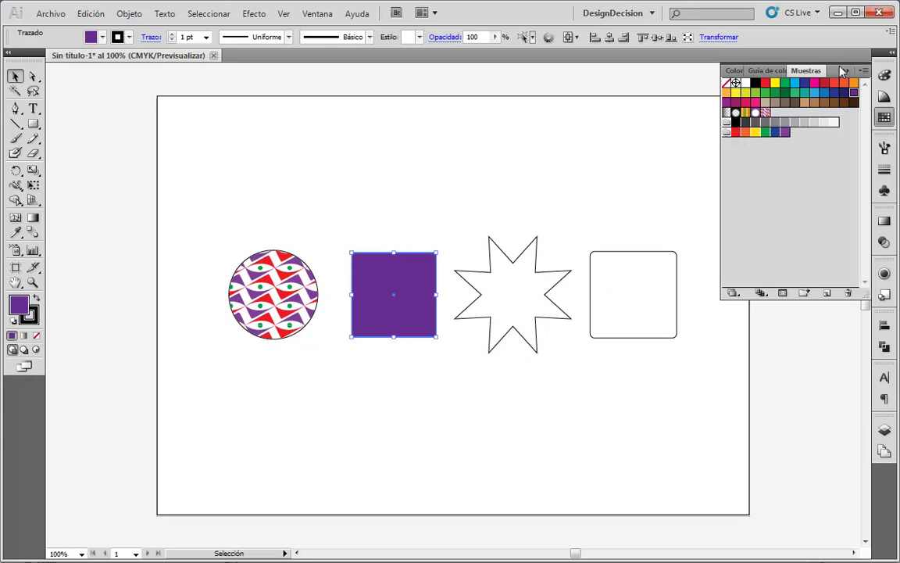
pyautogui.click(536, 258)
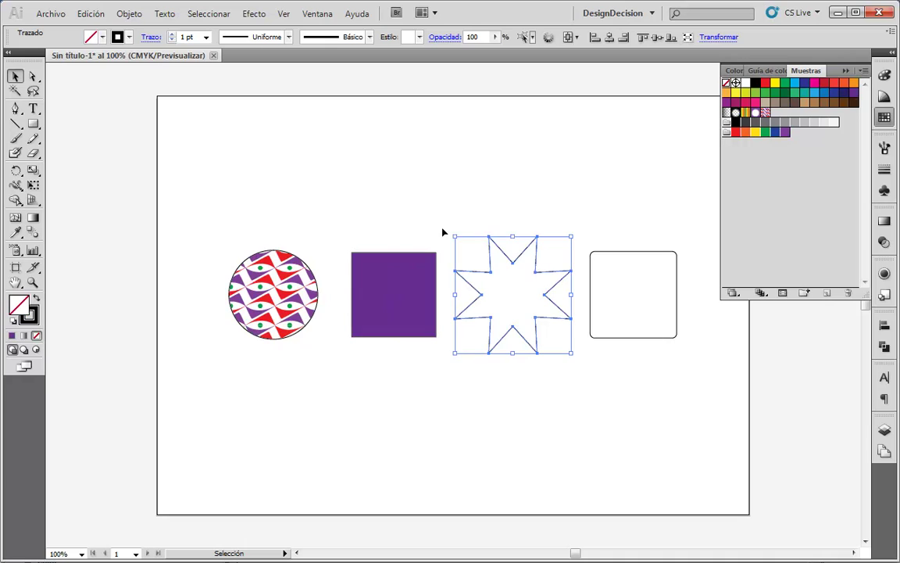
pyautogui.click(102, 38)
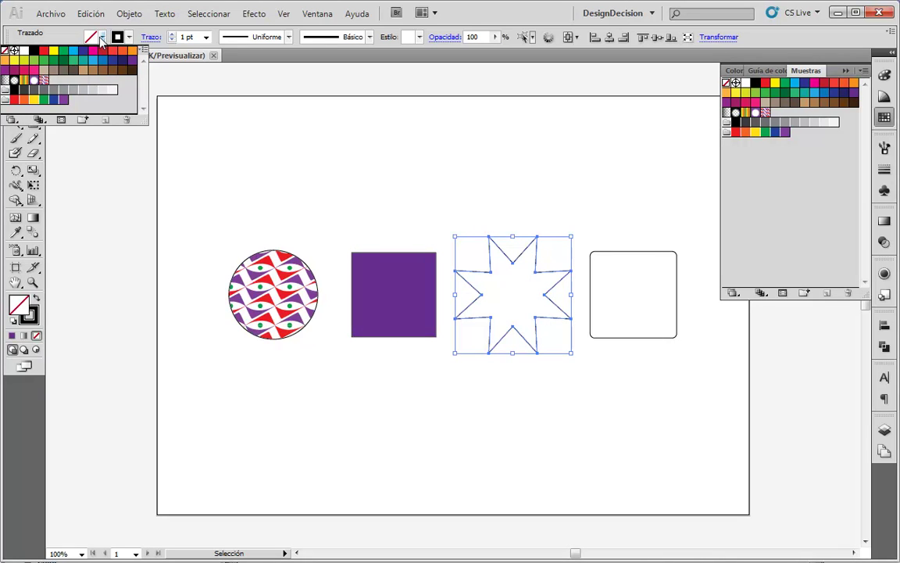
pyautogui.click(93, 61)
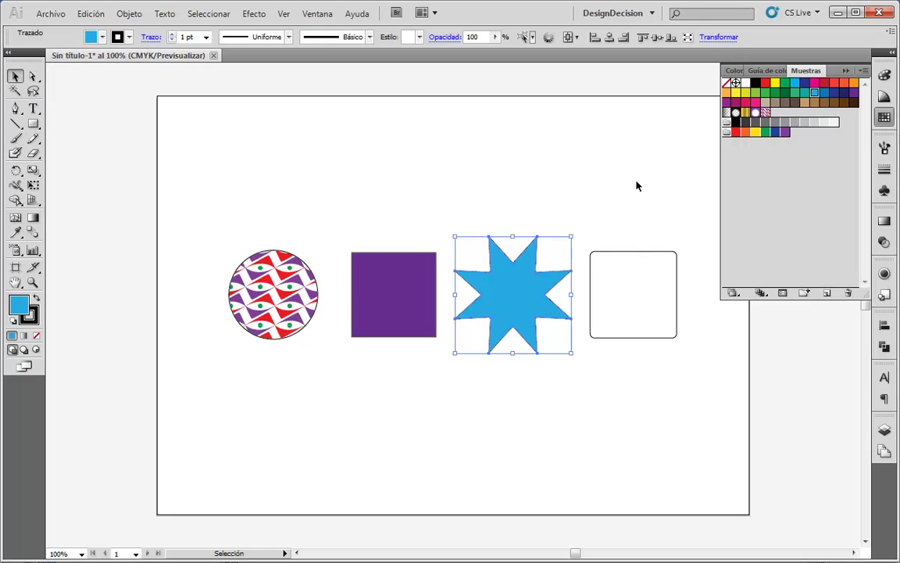
# Adjust the star's blue to light cyan in the Color sliders, then select the rounded square
pyautogui.click(886, 77)
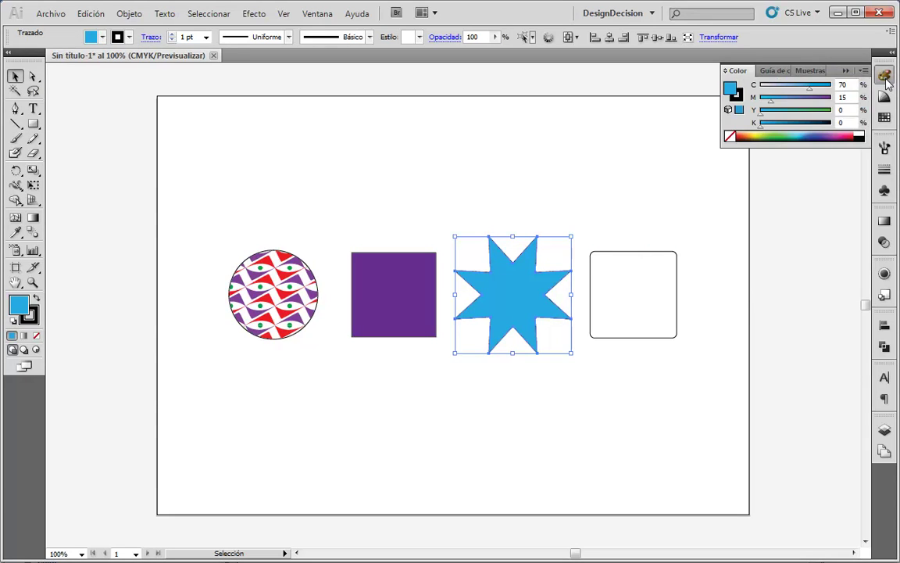
pyautogui.moveTo(838, 137); pyautogui.dragTo(811, 131)
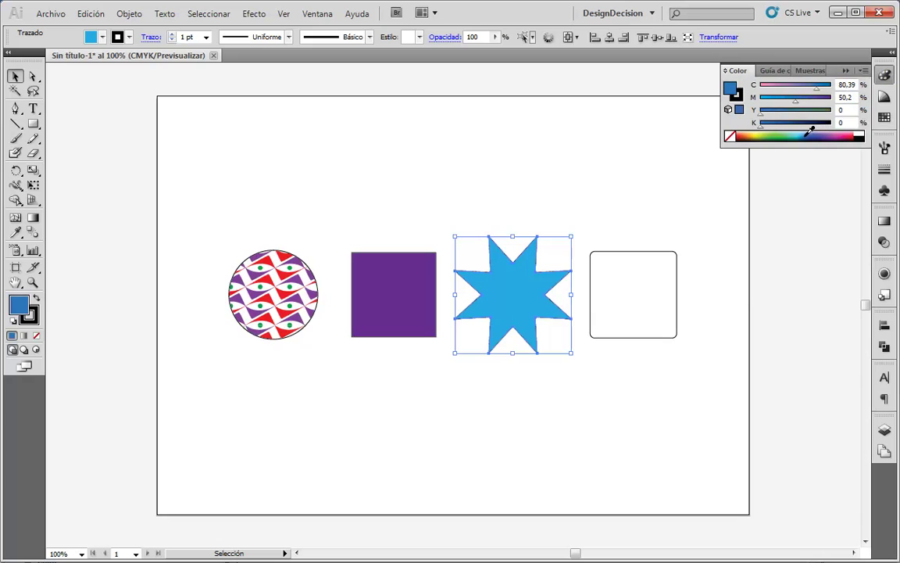
pyautogui.moveTo(810, 131); pyautogui.dragTo(801, 133)
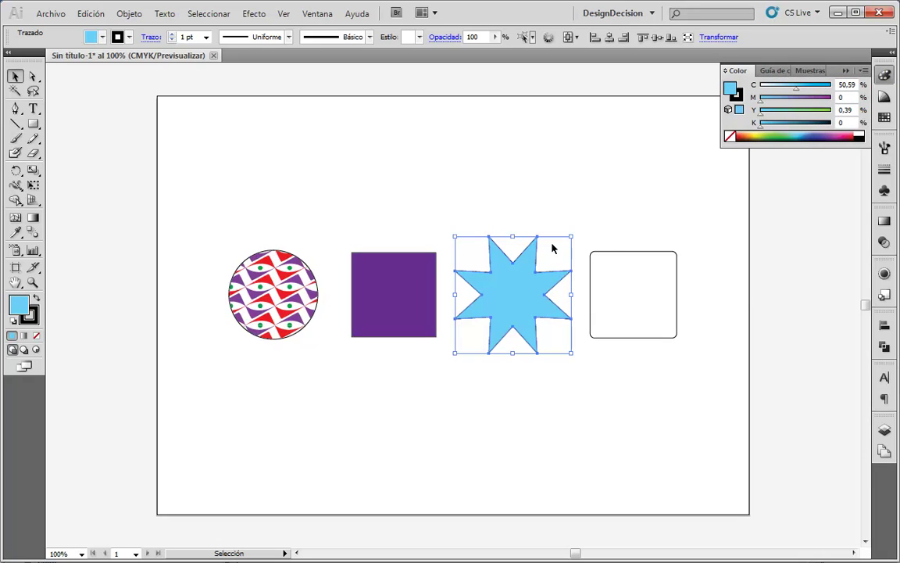
pyautogui.click(609, 251)
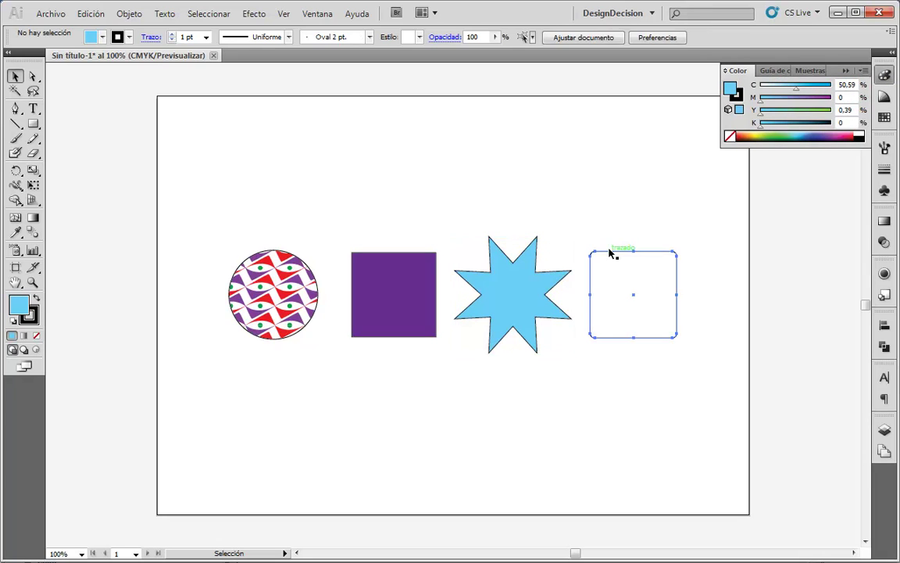
# Fill the rounded square with the magenta swatch, then toggle Outline view (Ctrl+Y) and back
pyautogui.click(886, 120)
pyautogui.click(814, 83)
pyautogui.click(611, 161)
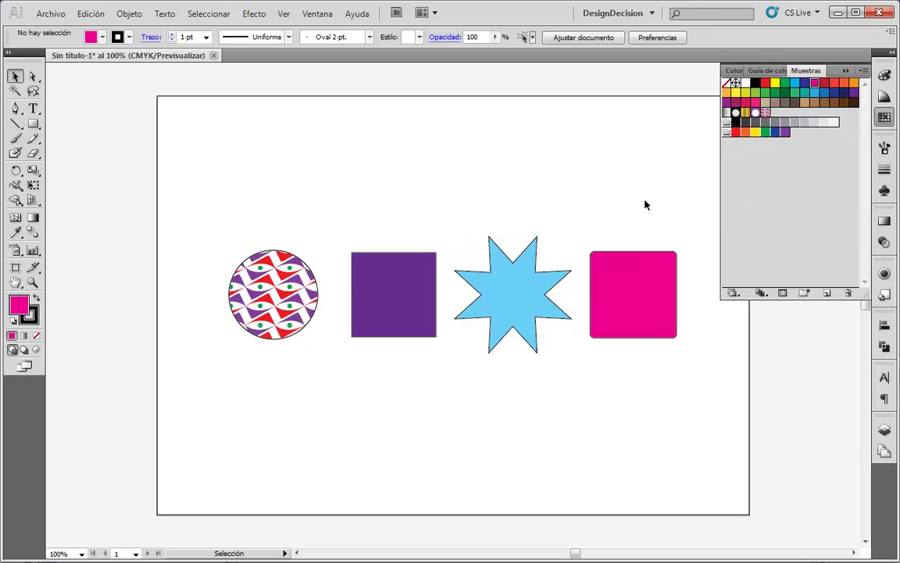
pyautogui.click(724, 246)
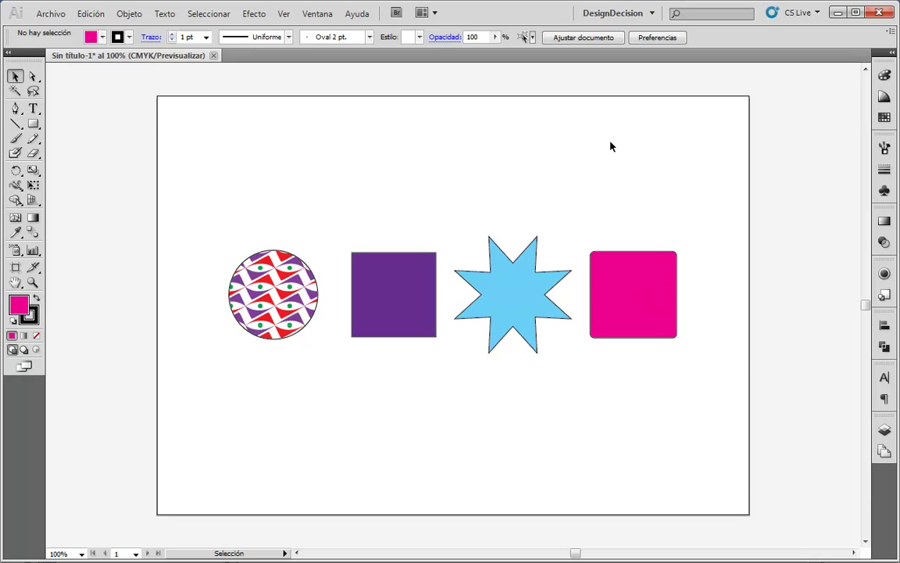
pyautogui.hotkey('ctrl', 'y')
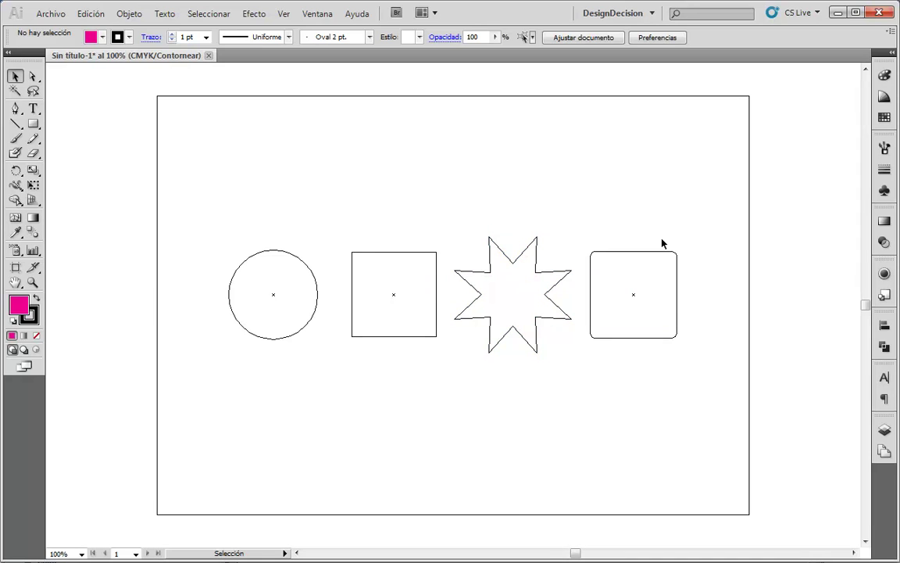
pyautogui.hotkey('ctrl', 'y')
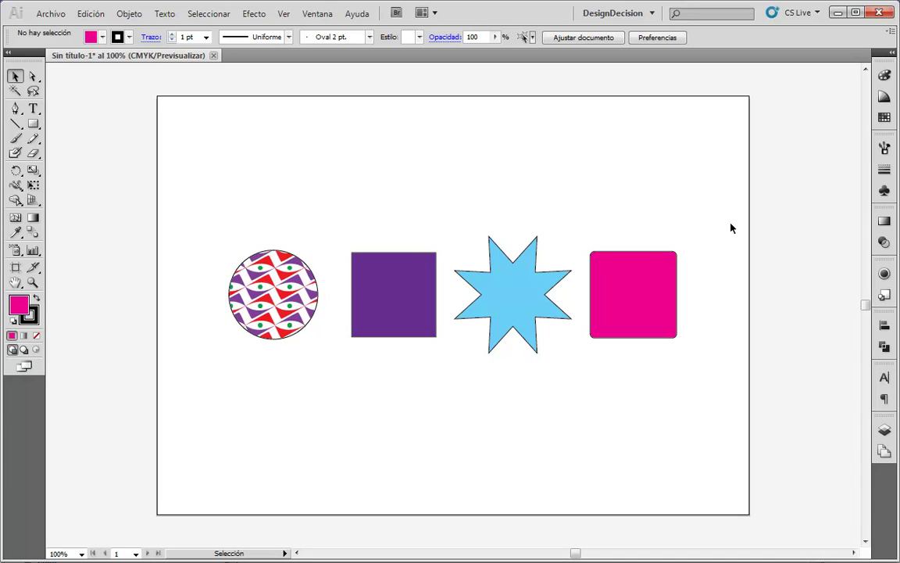
# Float the Transparencia panel over the artboard with its options expanded
pyautogui.moveTo(873, 230); pyautogui.dragTo(766, 226)
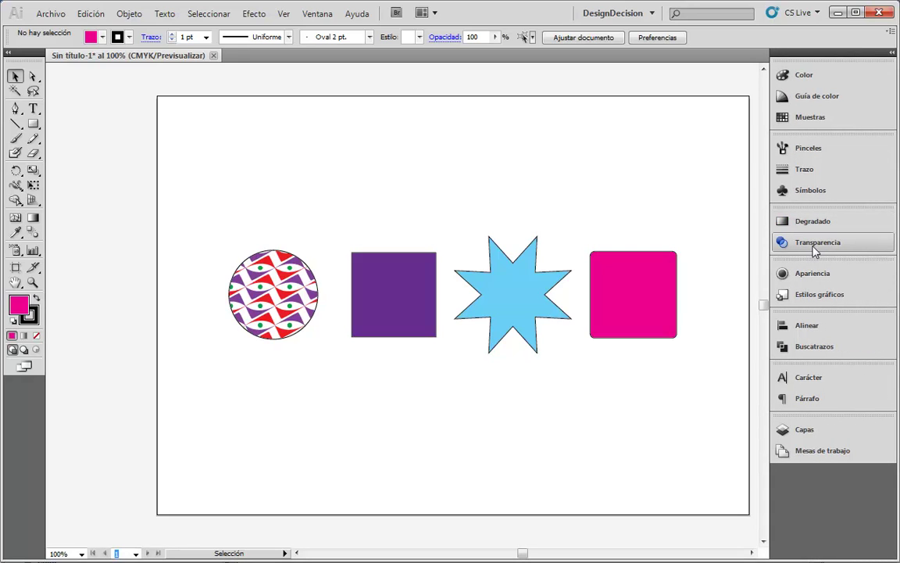
pyautogui.moveTo(815, 249)
pyautogui.mouseDown()
pyautogui.moveTo(694, 231)
pyautogui.moveTo(609, 162)
pyautogui.mouseUp()
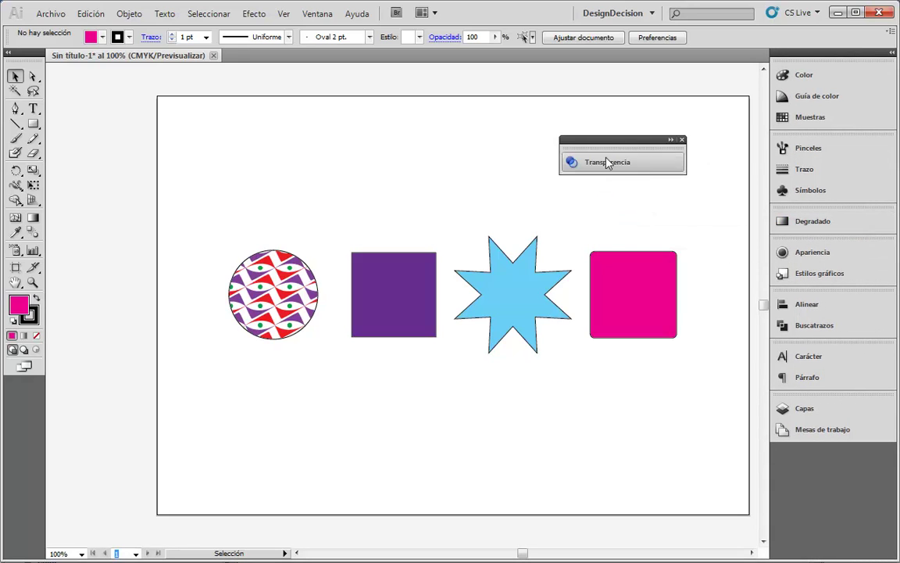
pyautogui.moveTo(772, 200); pyautogui.dragTo(873, 179)
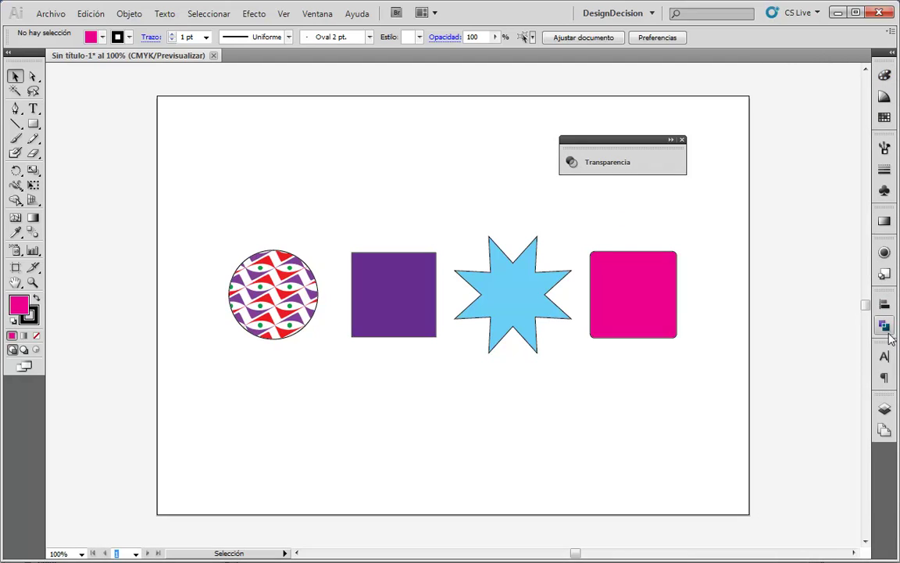
pyautogui.click(318, 14)
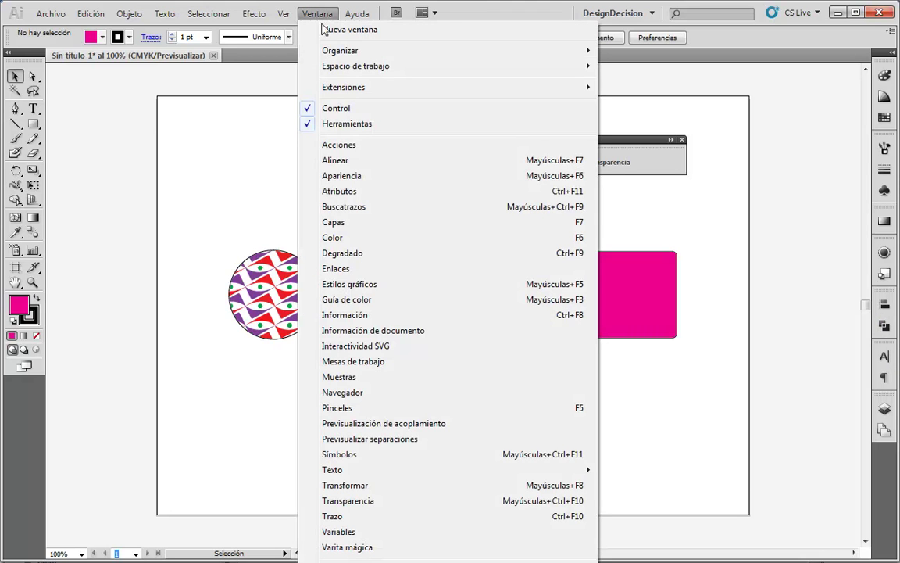
pyautogui.click(734, 311)
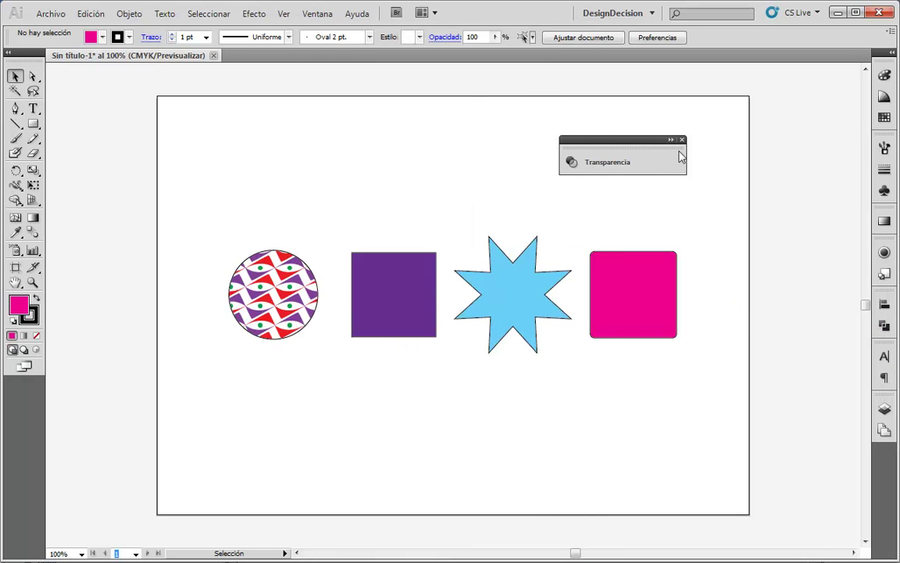
pyautogui.doubleClick(660, 145)
pyautogui.moveTo(661, 145); pyautogui.dragTo(664, 116)
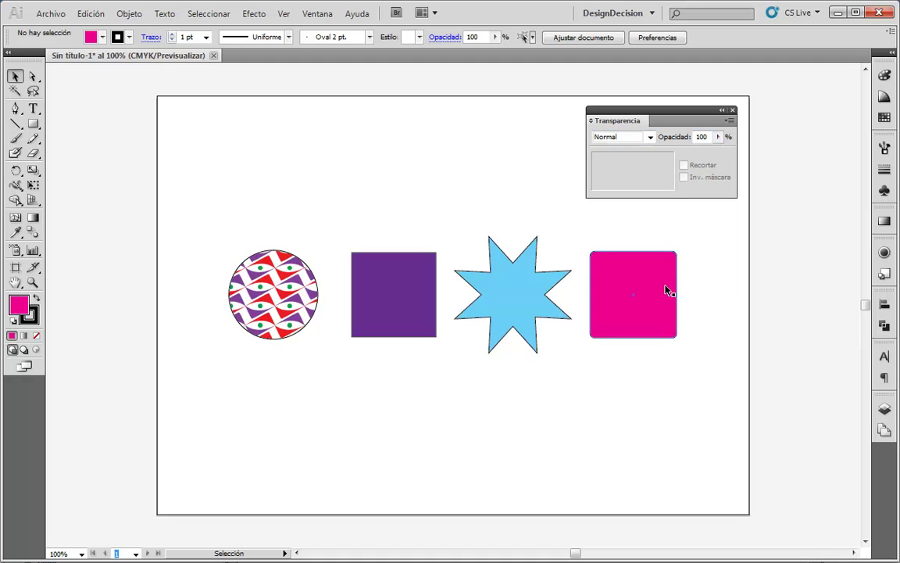
pyautogui.click(651, 306)
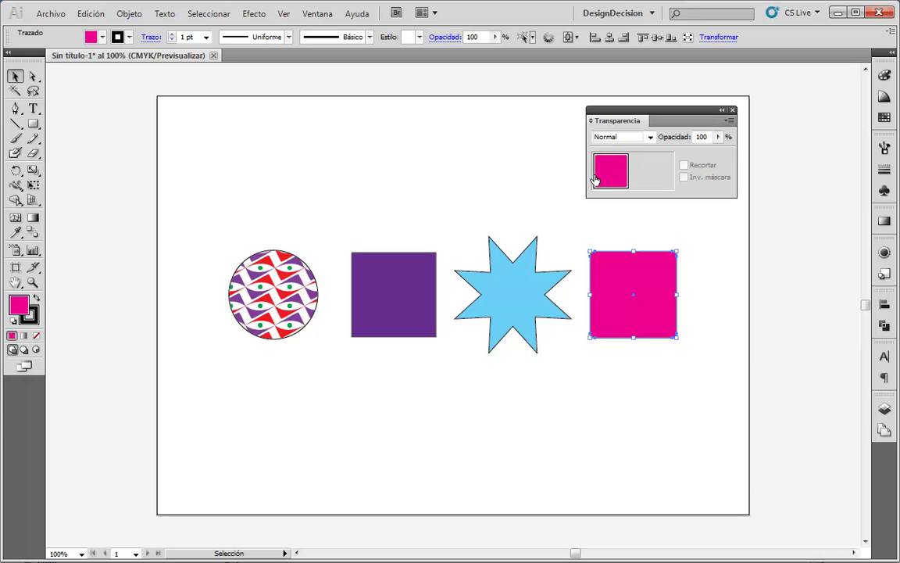
pyautogui.click(527, 288)
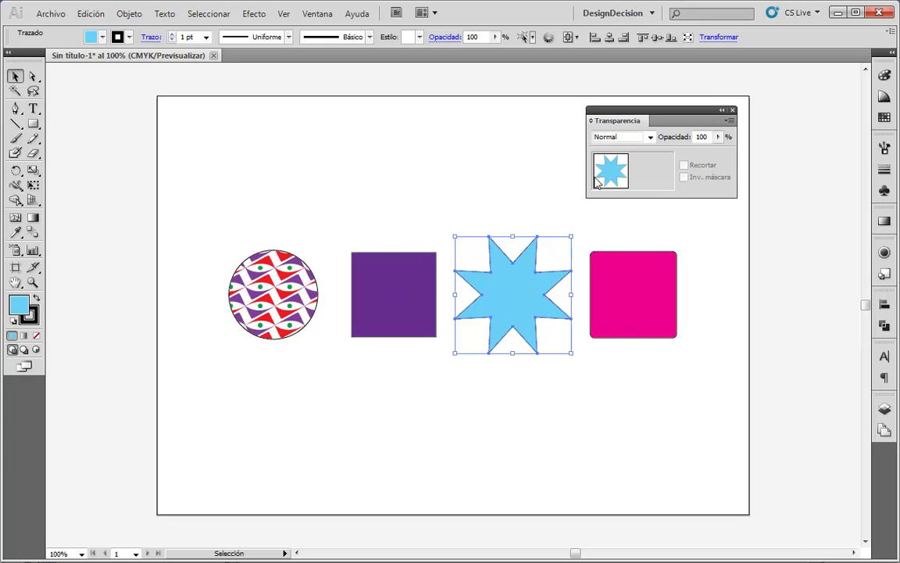
pyautogui.click(648, 299)
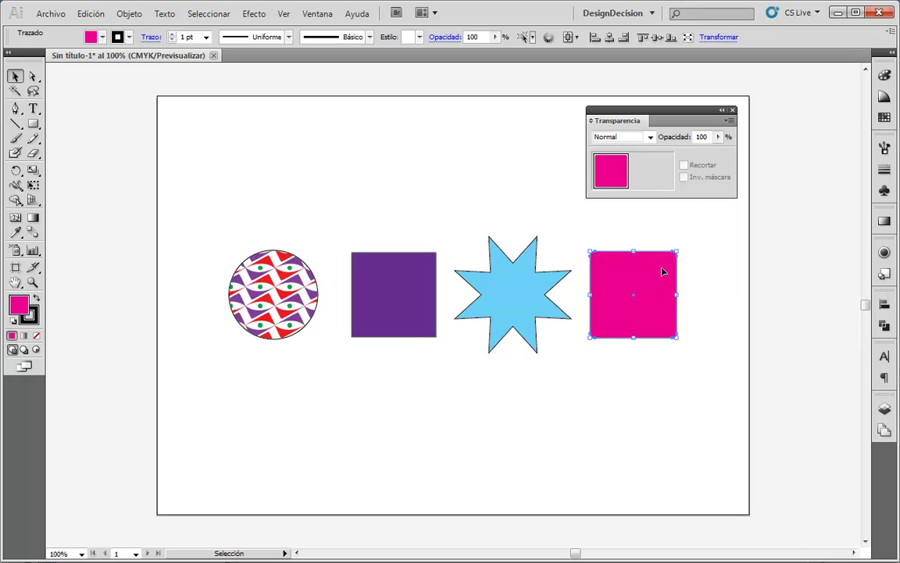
# Move the pink square onto the star's lower right, trial lower opacity, then restore 100%
pyautogui.moveTo(662, 274); pyautogui.dragTo(580, 306)
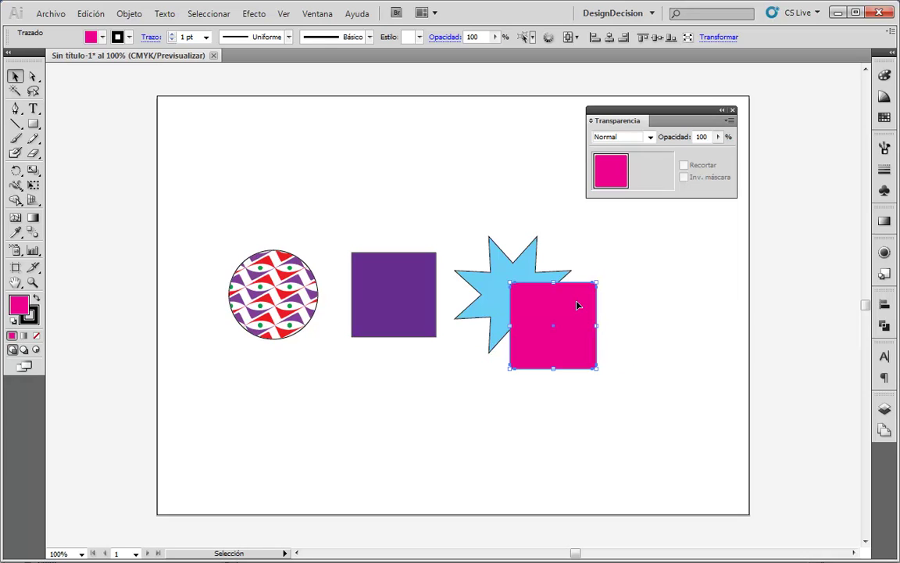
pyautogui.click(667, 319)
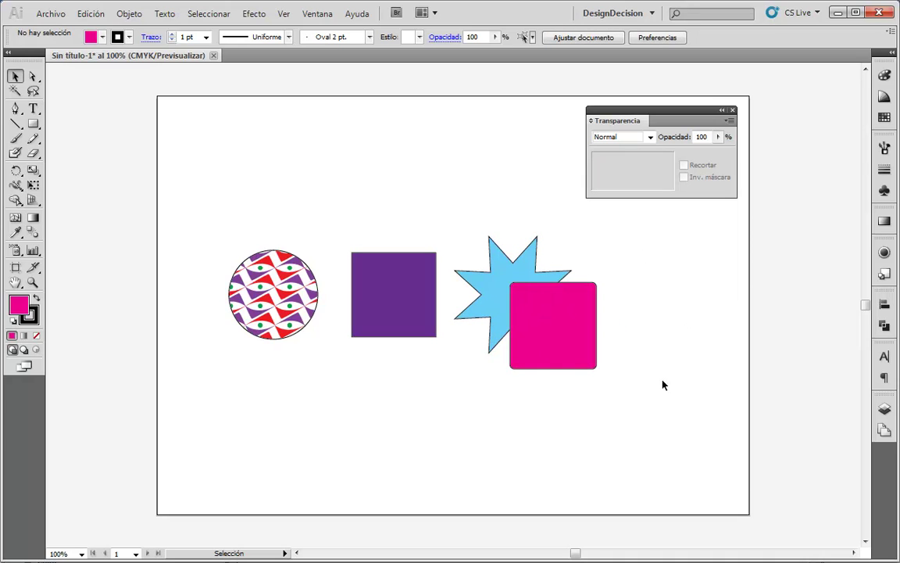
pyautogui.click(575, 349)
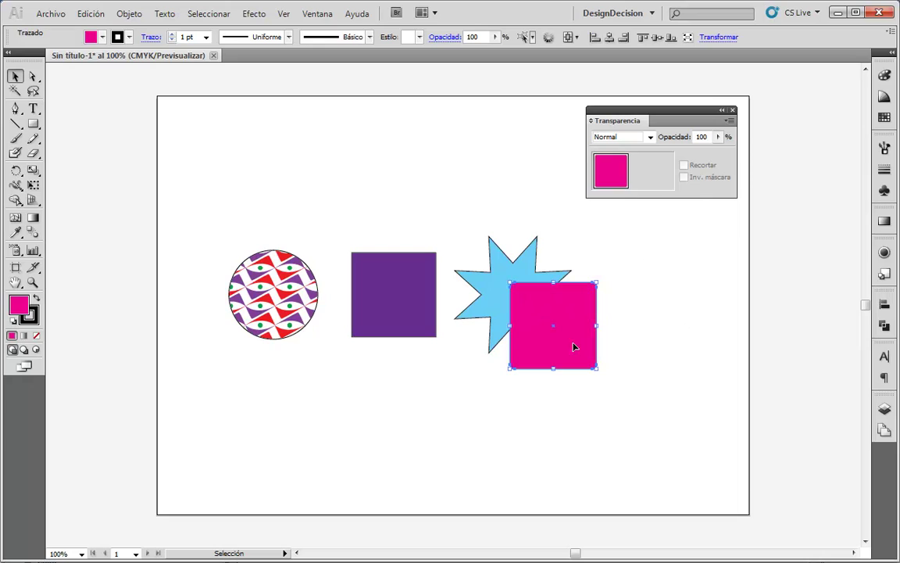
pyautogui.click(718, 138)
pyautogui.moveTo(719, 156); pyautogui.dragTo(701, 159)
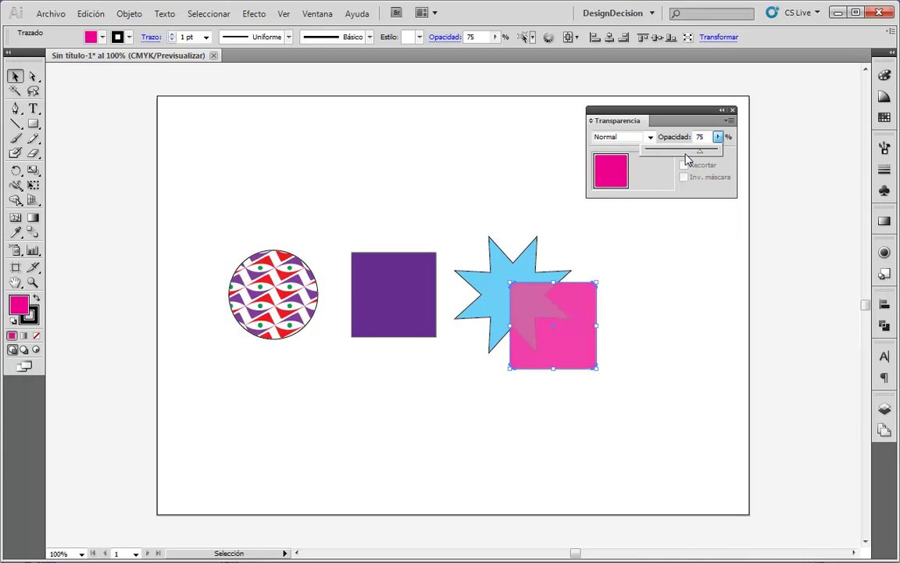
pyautogui.moveTo(701, 159); pyautogui.dragTo(660, 157)
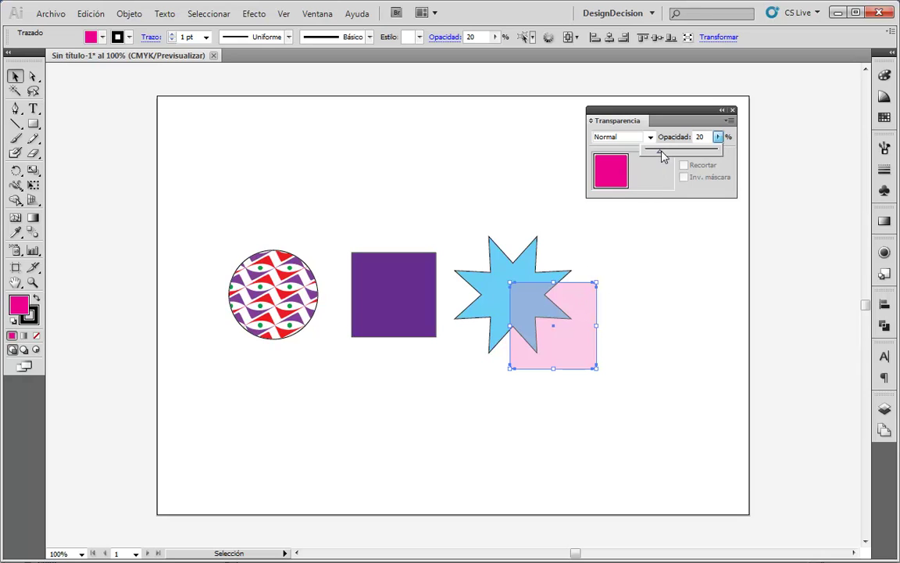
pyautogui.moveTo(658, 153); pyautogui.dragTo(727, 156)
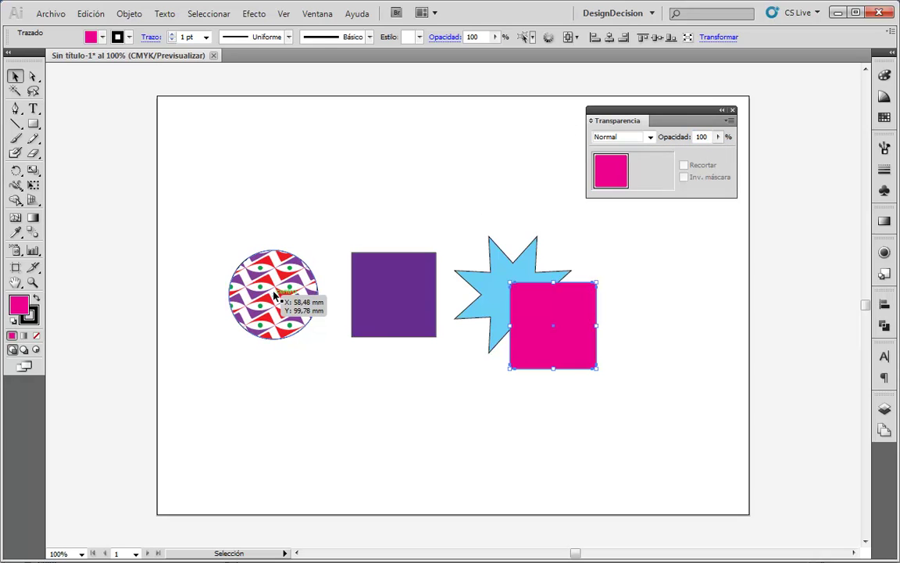
# Place the patterned circle over the pink square and bring it forward with Hacia delante
pyautogui.moveTo(281, 270)
pyautogui.mouseDown()
pyautogui.moveTo(633, 358)
pyautogui.moveTo(599, 339)
pyautogui.mouseUp()
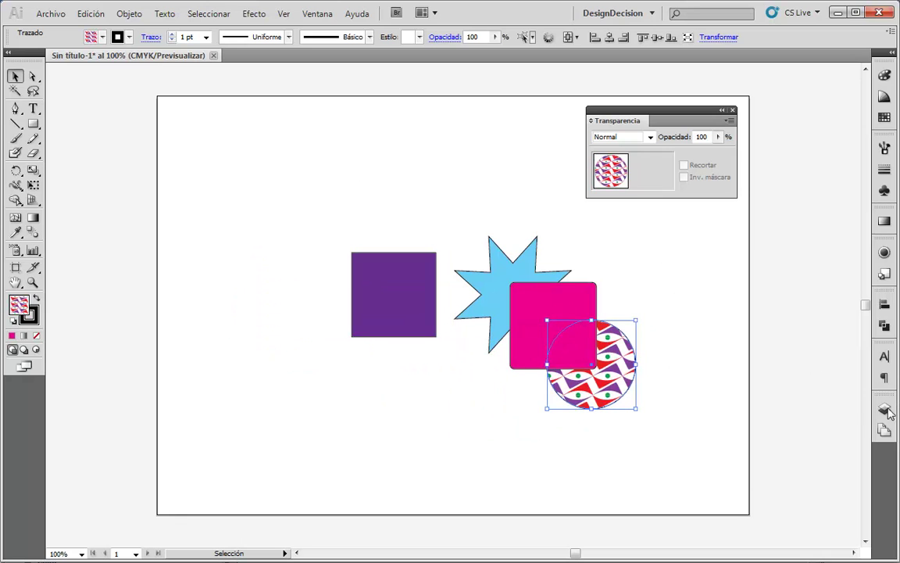
pyautogui.click(125, 14)
pyautogui.moveTo(154, 44)
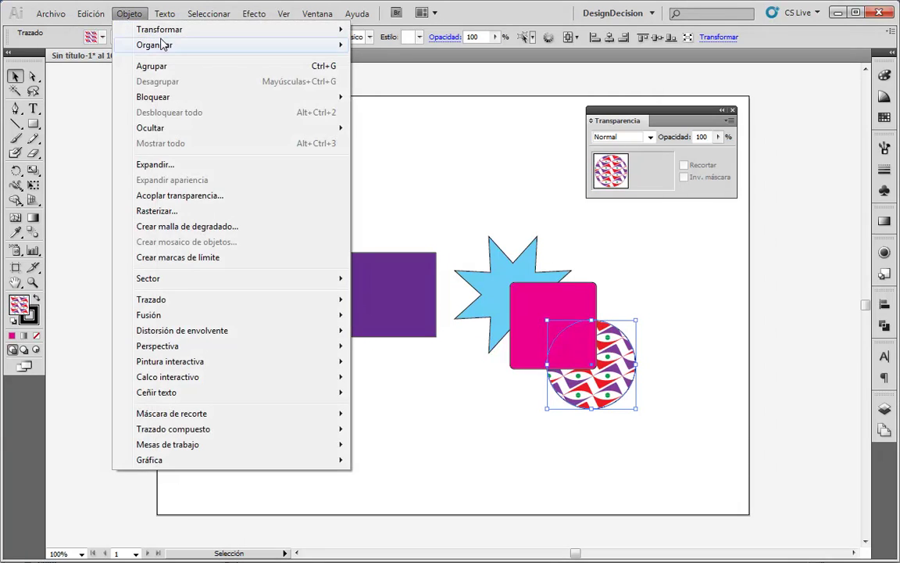
pyautogui.click(384, 60)
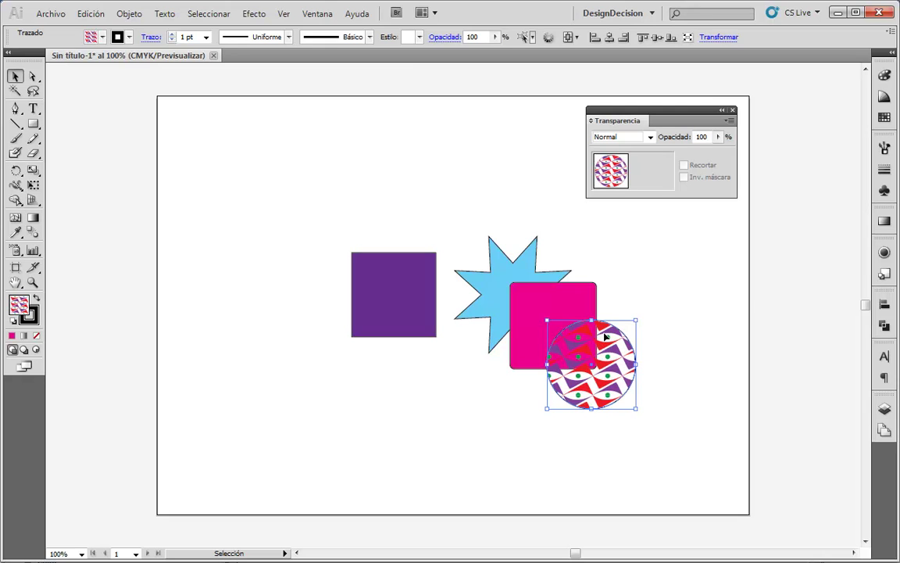
pyautogui.moveTo(617, 365)
pyautogui.mouseDown()
pyautogui.moveTo(680, 412)
pyautogui.moveTo(636, 372)
pyautogui.mouseUp()
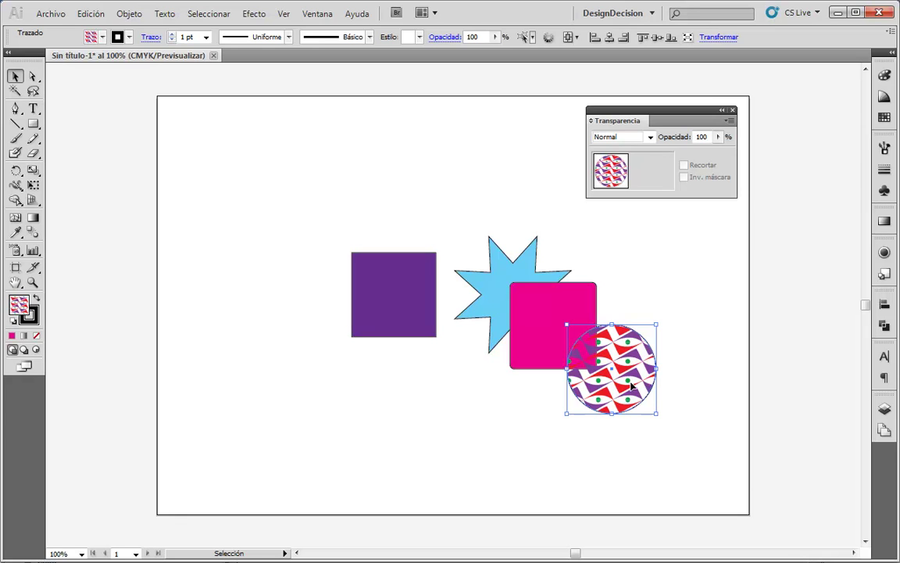
pyautogui.moveTo(570, 352); pyautogui.dragTo(537, 320)
pyautogui.moveTo(596, 361); pyautogui.dragTo(607, 343)
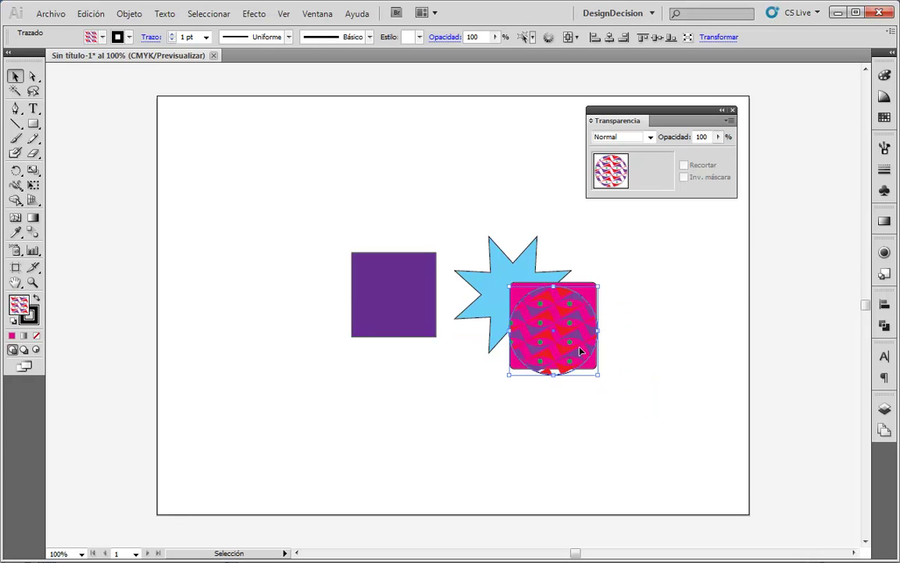
# Trial the circle at about 57% opacity, restore 100%, and move it back beside the purple square
pyautogui.moveTo(553, 311)
pyautogui.mouseDown()
pyautogui.moveTo(536, 306)
pyautogui.moveTo(530, 325)
pyautogui.mouseUp()
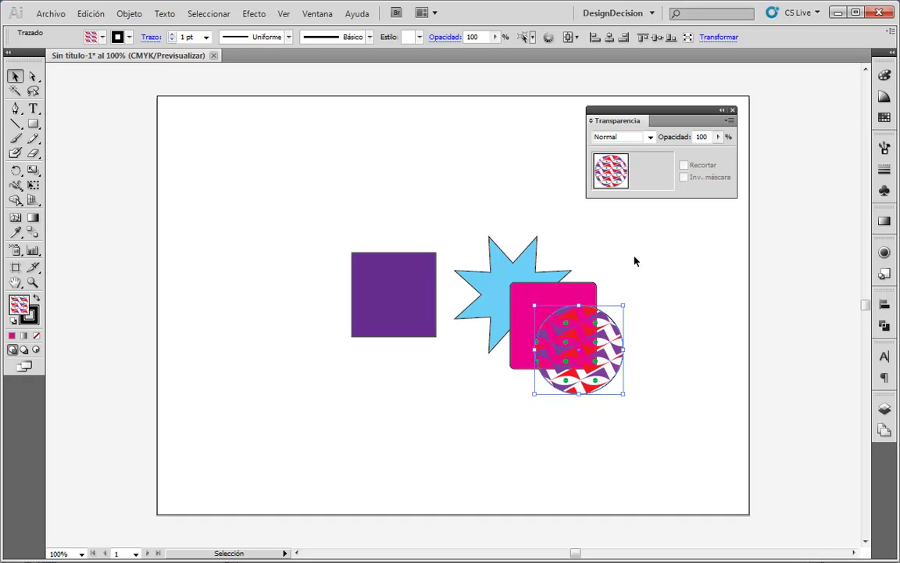
pyautogui.click(719, 136)
pyautogui.moveTo(712, 153); pyautogui.dragTo(635, 154)
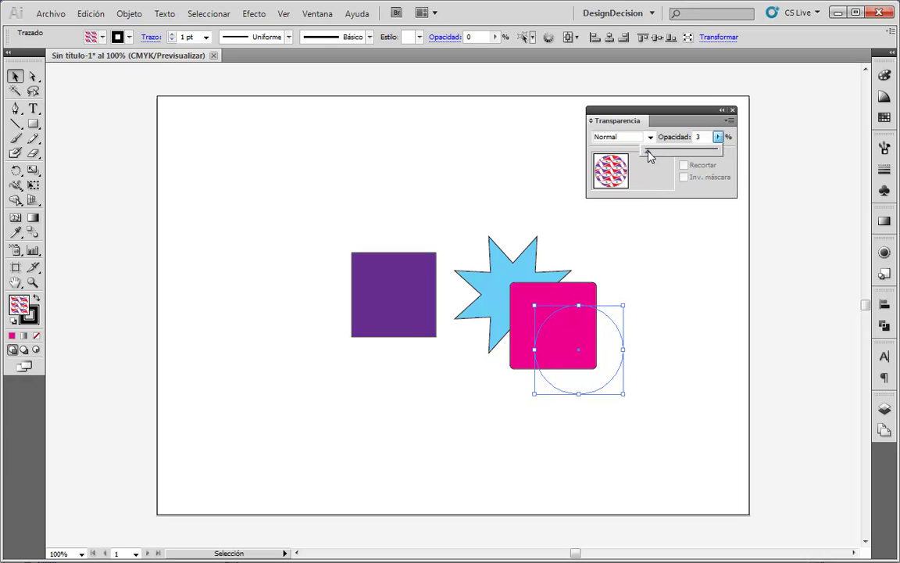
pyautogui.moveTo(647, 152); pyautogui.dragTo(717, 151)
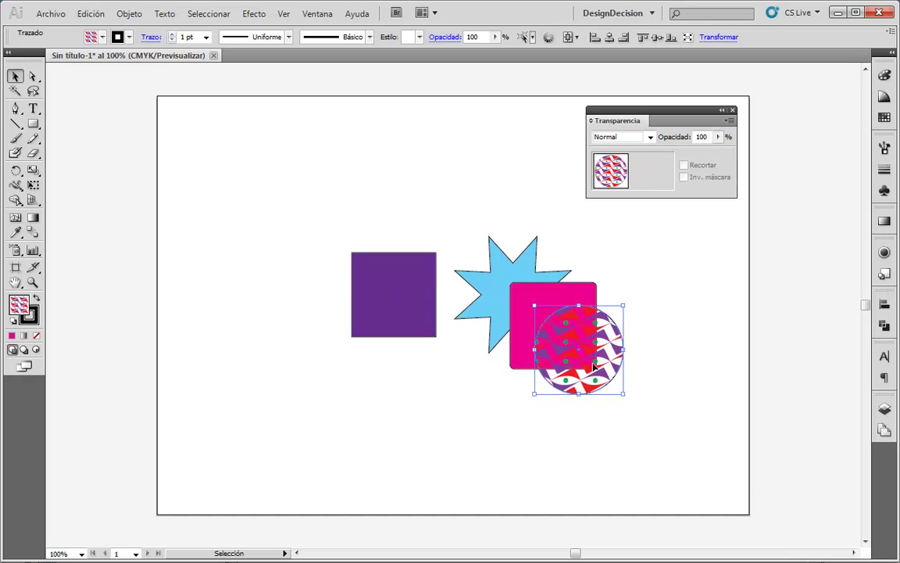
pyautogui.moveTo(588, 360)
pyautogui.mouseDown()
pyautogui.moveTo(282, 315)
pyautogui.moveTo(276, 306)
pyautogui.mouseUp()
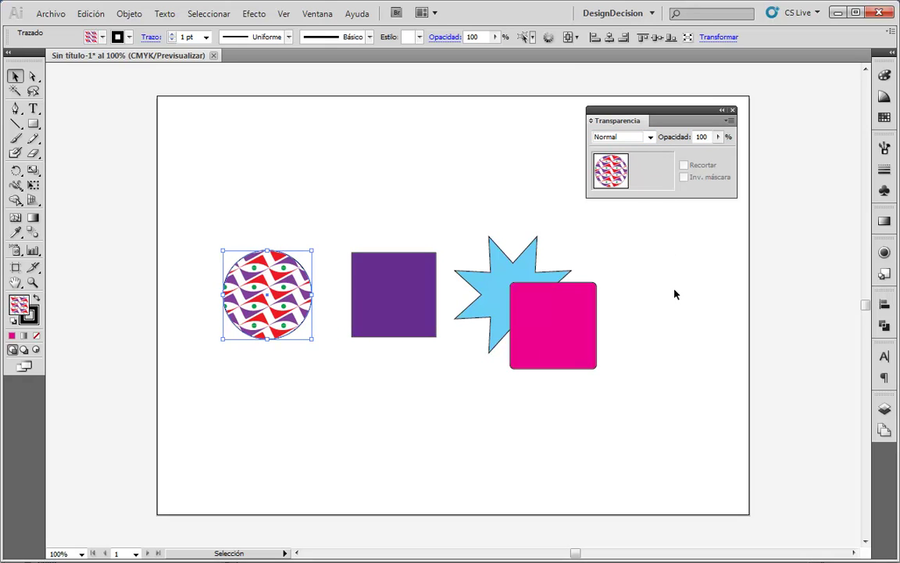
# Select the pink square and open the Transparencia blend-mode list
pyautogui.click(577, 327)
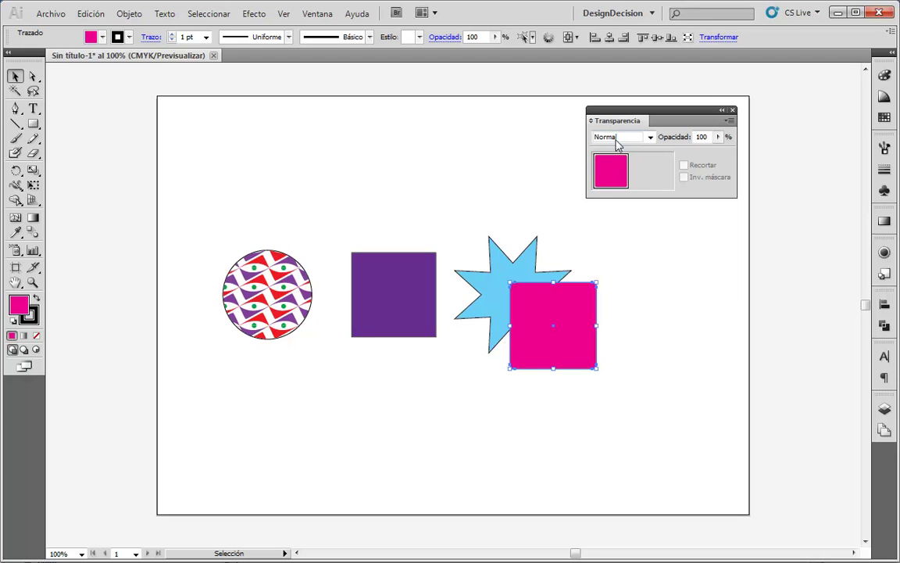
pyautogui.click(651, 137)
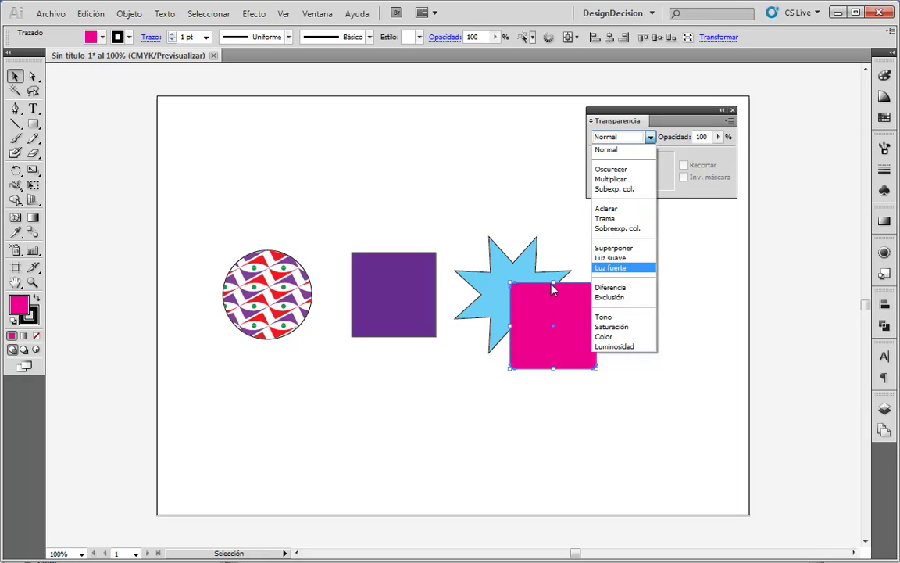
# Set the pink square to Oscurecer blending and try it over the purple square
pyautogui.click(644, 176)
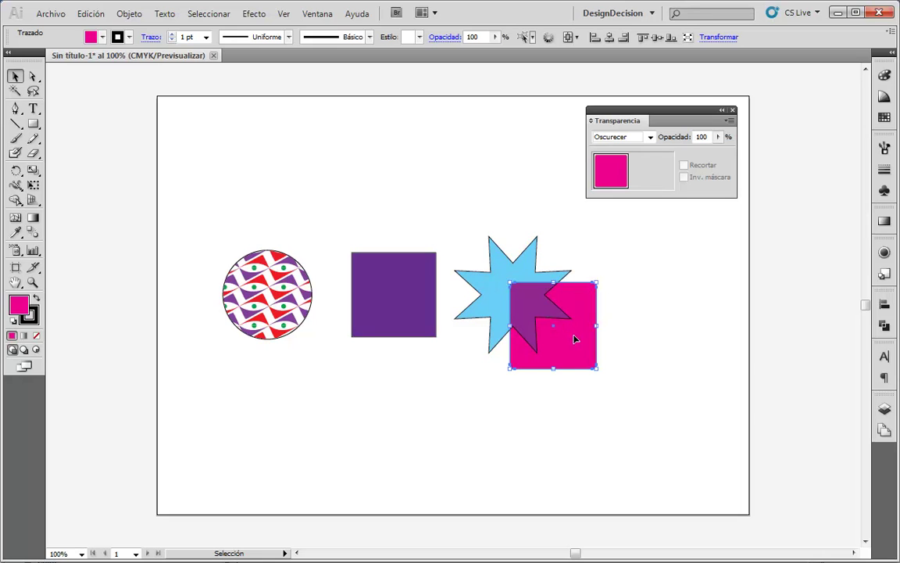
pyautogui.moveTo(574, 339)
pyautogui.mouseDown()
pyautogui.moveTo(520, 395)
pyautogui.moveTo(439, 374)
pyautogui.mouseUp()
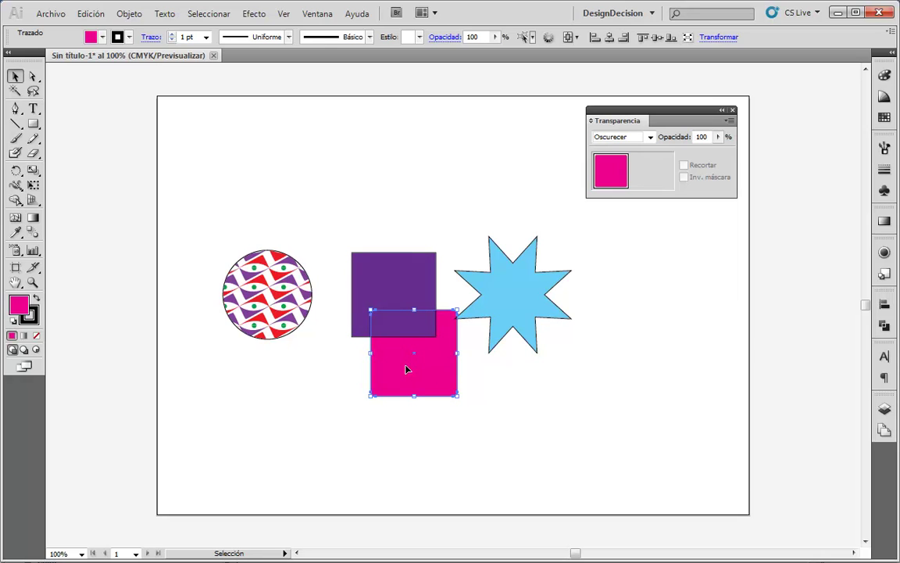
# Undo the pink square's move and switch its blend mode to Multiplicar
pyautogui.moveTo(407, 369); pyautogui.dragTo(572, 361)
pyautogui.hotkey('ctrl', 'z')
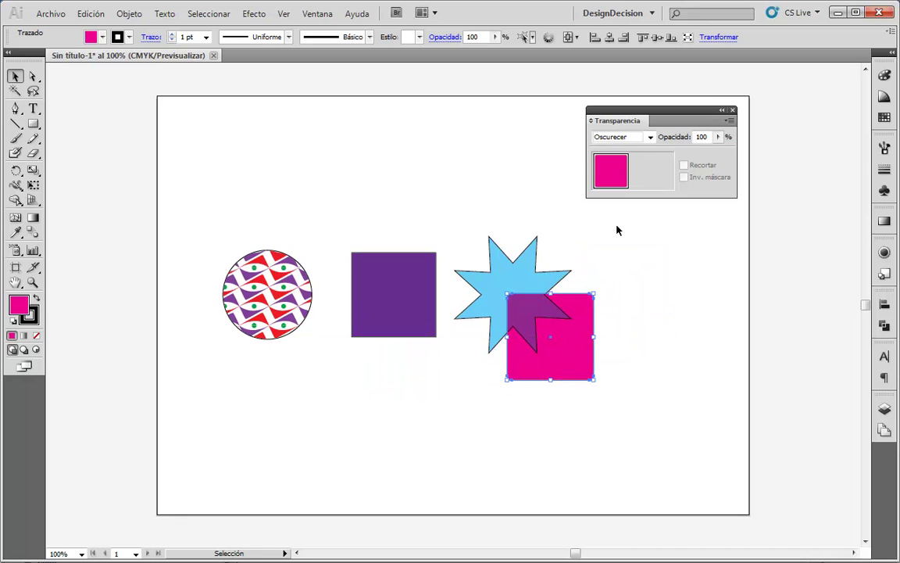
pyautogui.click(650, 137)
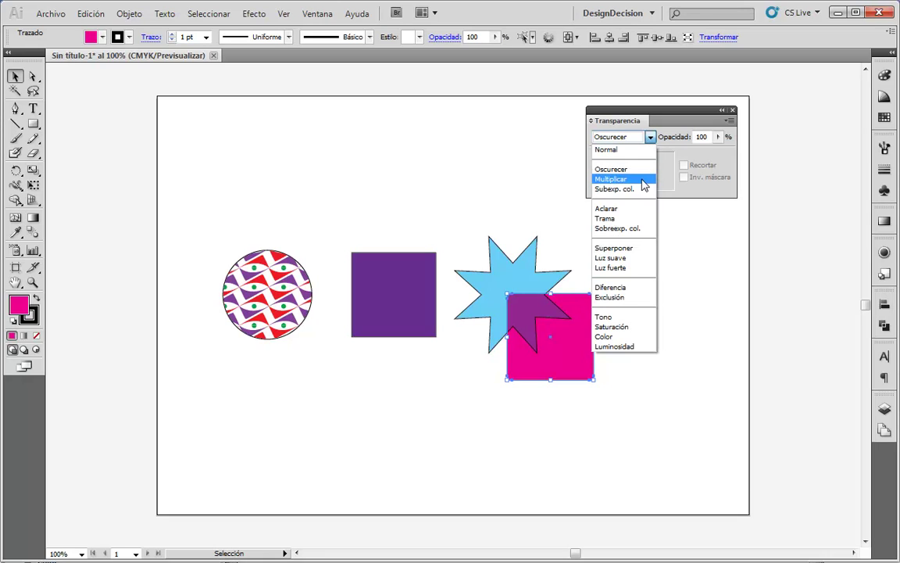
pyautogui.click(617, 179)
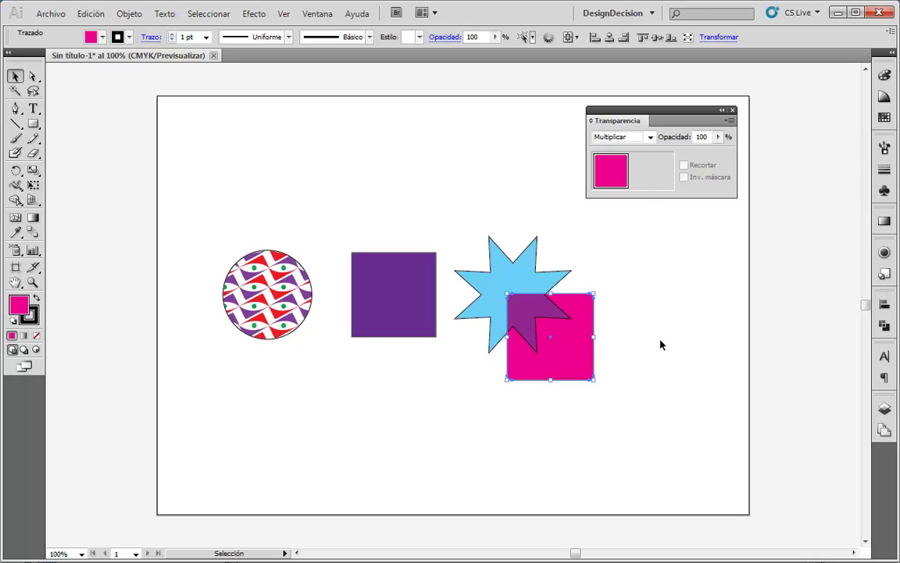
# Change the pink square's blend mode to Subexp. col
pyautogui.click(651, 138)
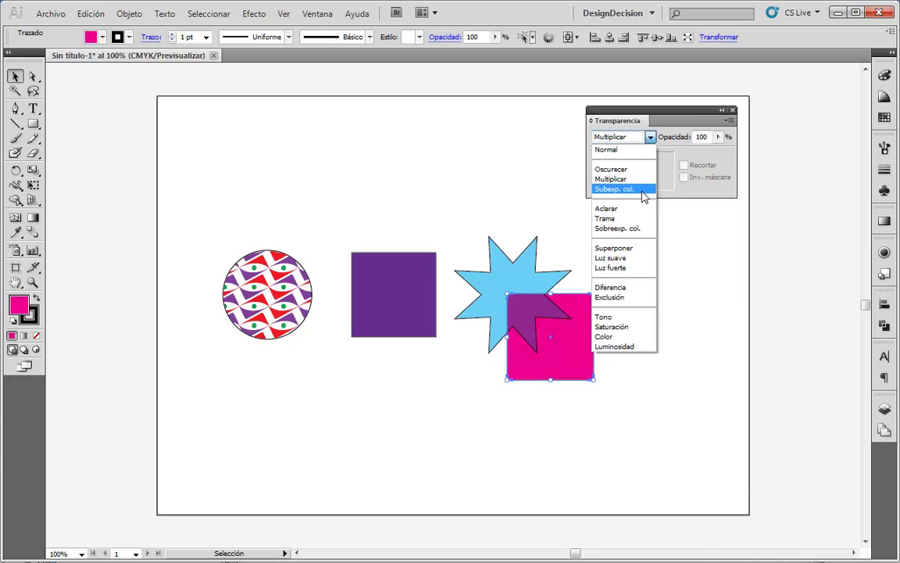
pyautogui.click(644, 190)
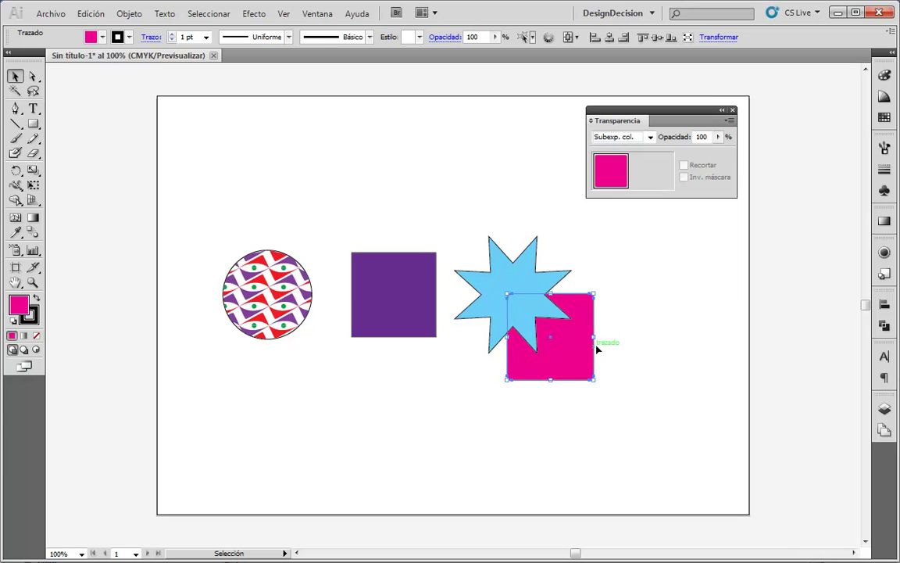
pyautogui.click(650, 138)
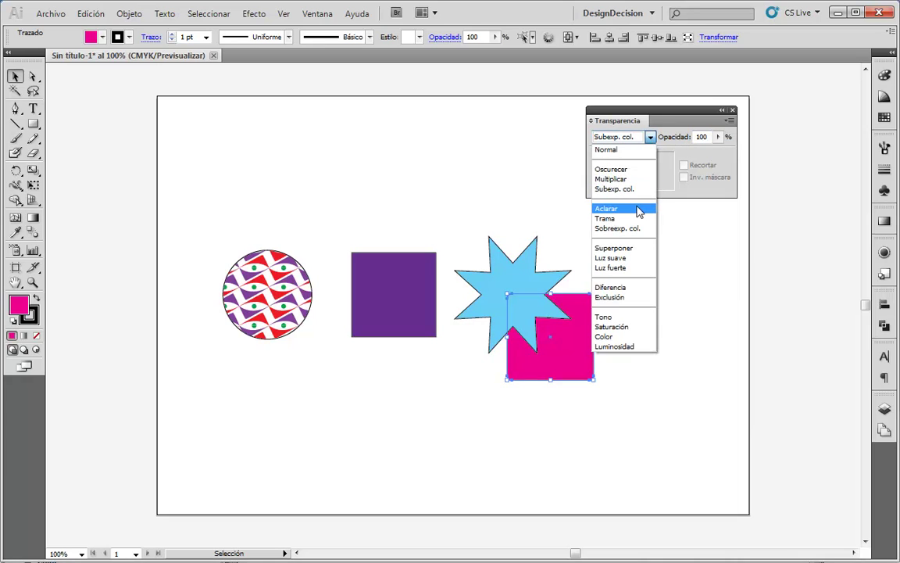
# Try Aclarar, Sobreexp. col. and Superponer on the pink square, keep Luz suave, and move it right of the star
pyautogui.click(638, 207)
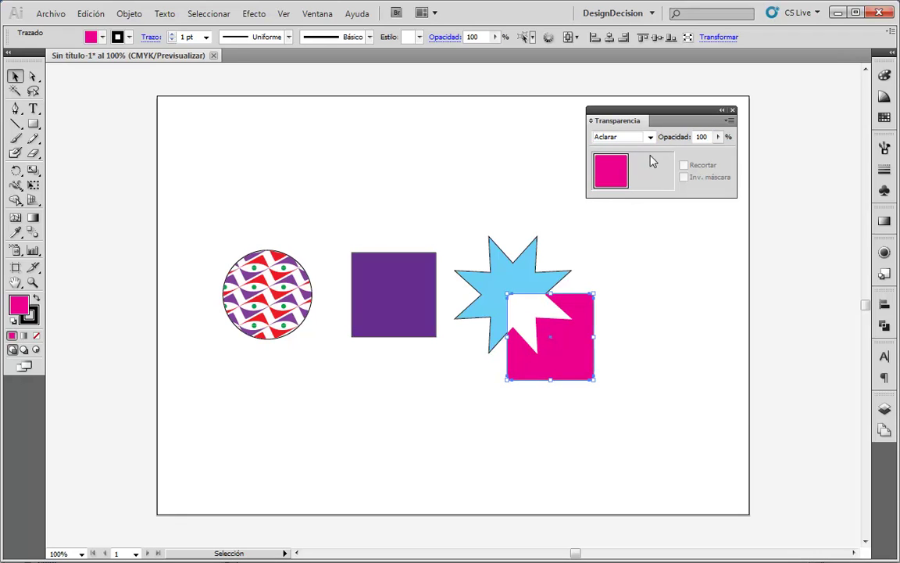
pyautogui.click(650, 138)
pyautogui.click(635, 206)
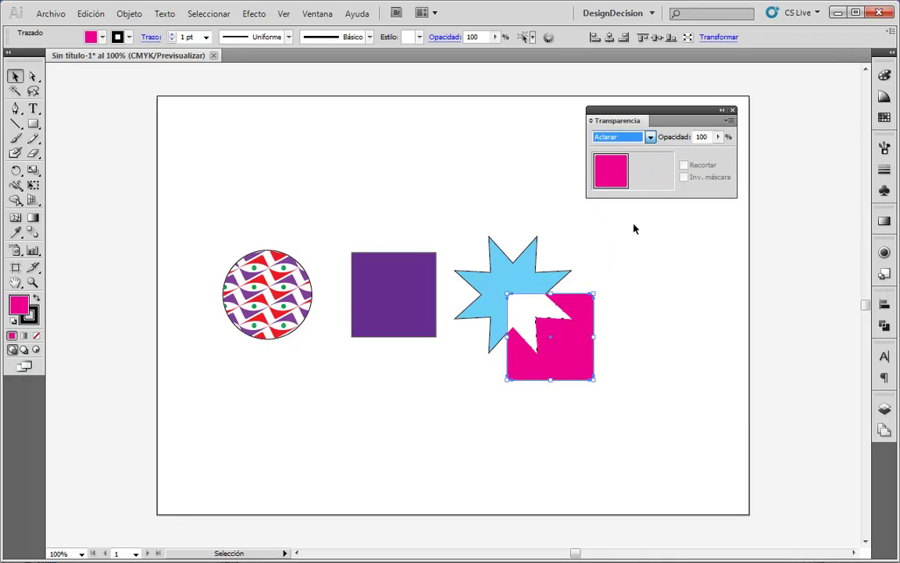
pyautogui.press('Down')
pyautogui.press('Down')
pyautogui.click(651, 138)
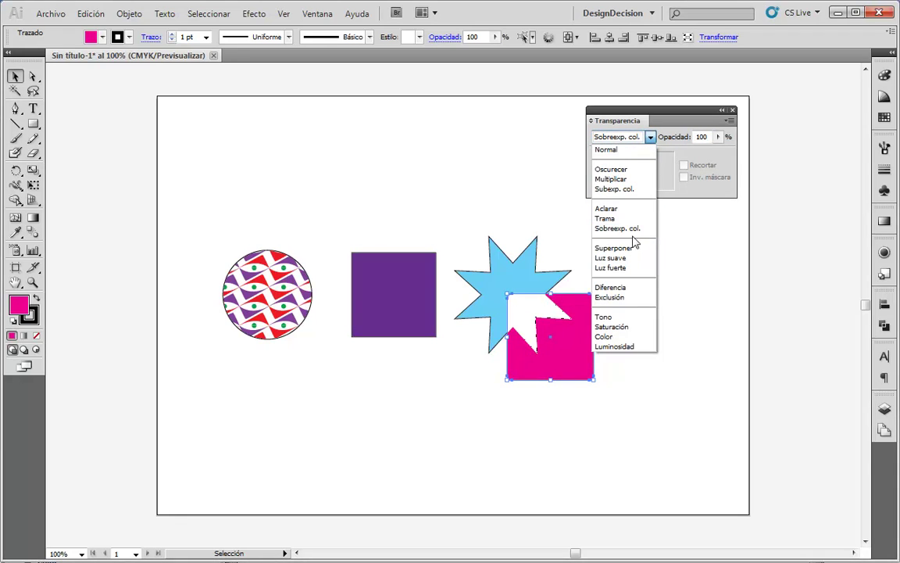
pyautogui.click(634, 248)
pyautogui.click(651, 137)
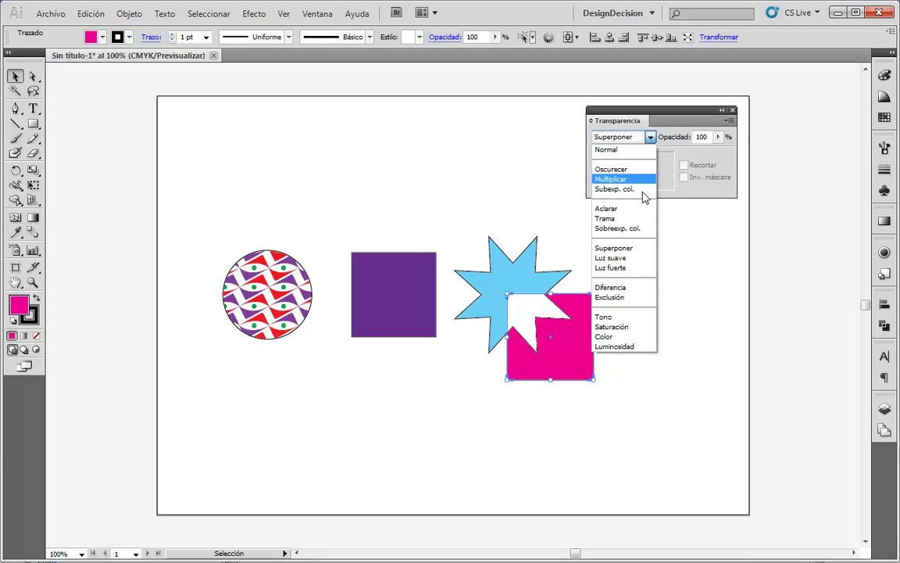
pyautogui.click(633, 258)
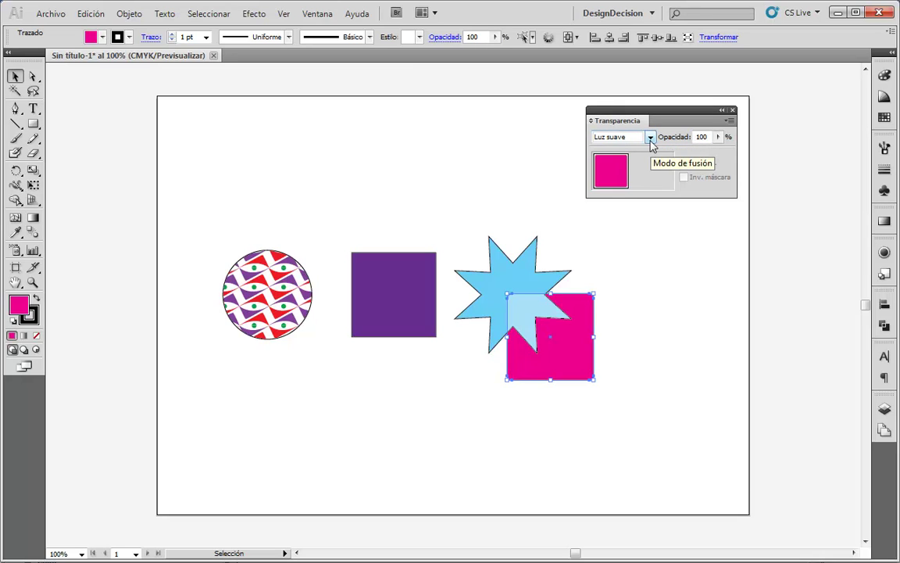
pyautogui.moveTo(577, 361); pyautogui.dragTo(664, 316)
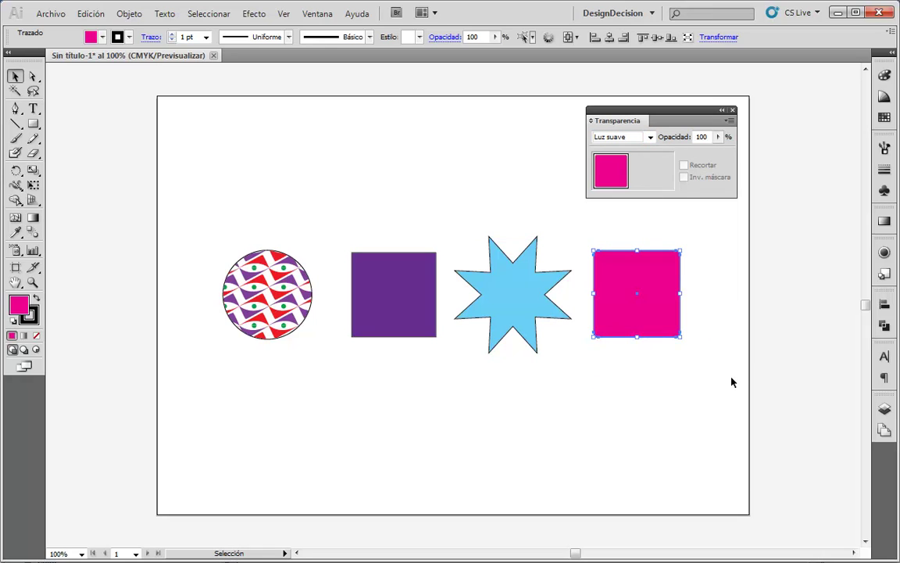
# Reset the pink square's Transparency blend mode to Normal and deselect it
pyautogui.click(731, 382)
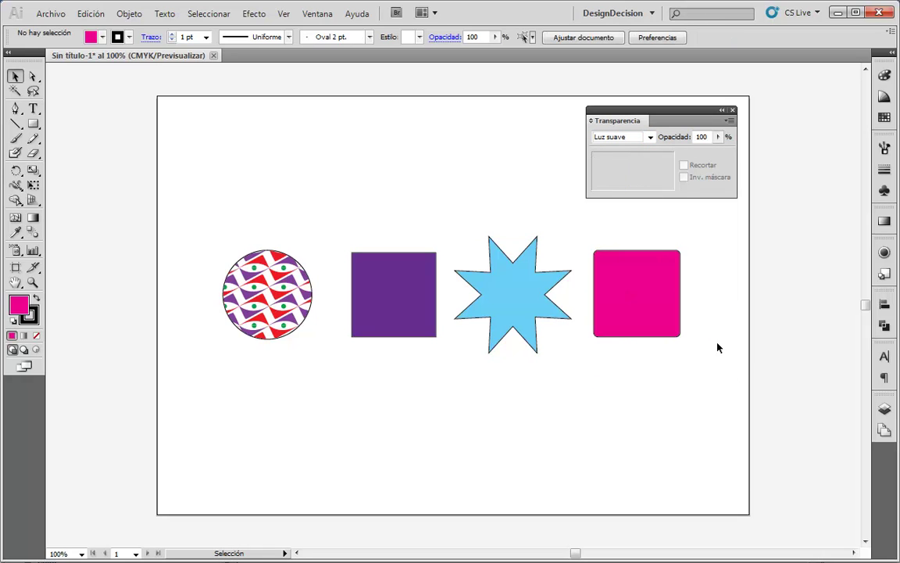
pyautogui.click(659, 285)
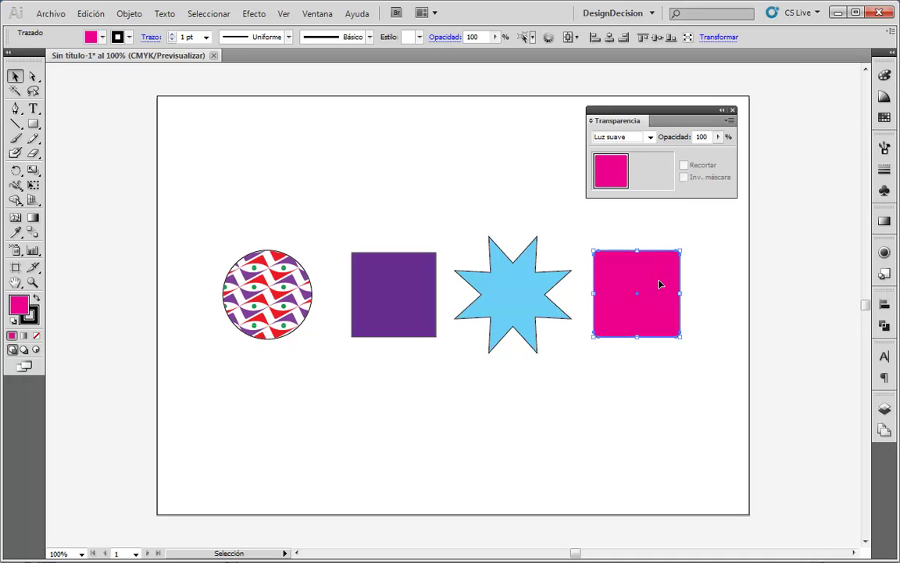
pyautogui.click(650, 138)
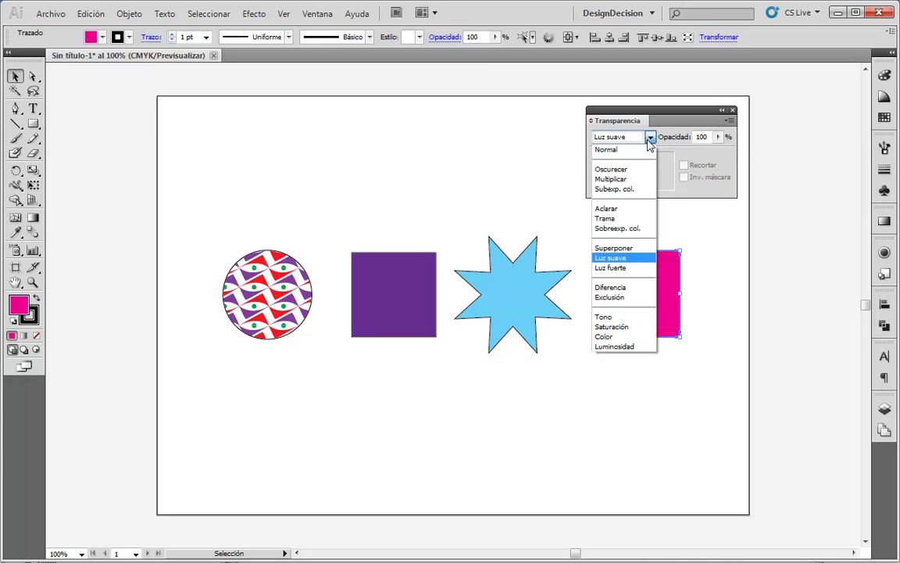
pyautogui.click(605, 152)
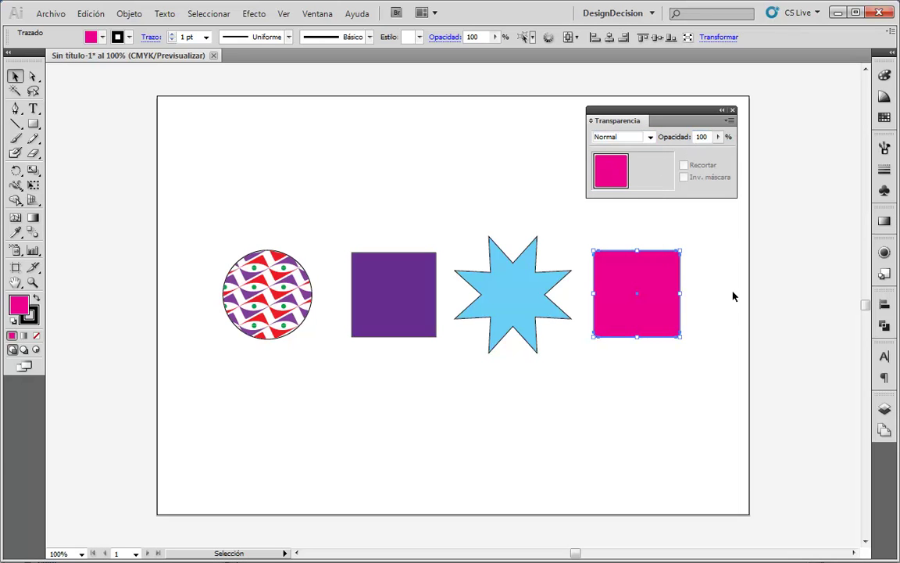
pyautogui.click(736, 321)
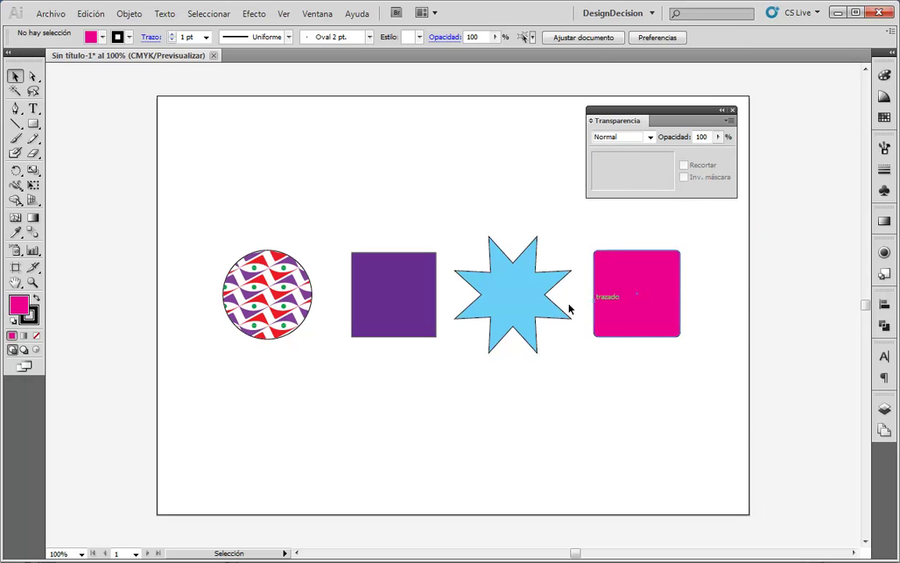
pyautogui.click(294, 312)
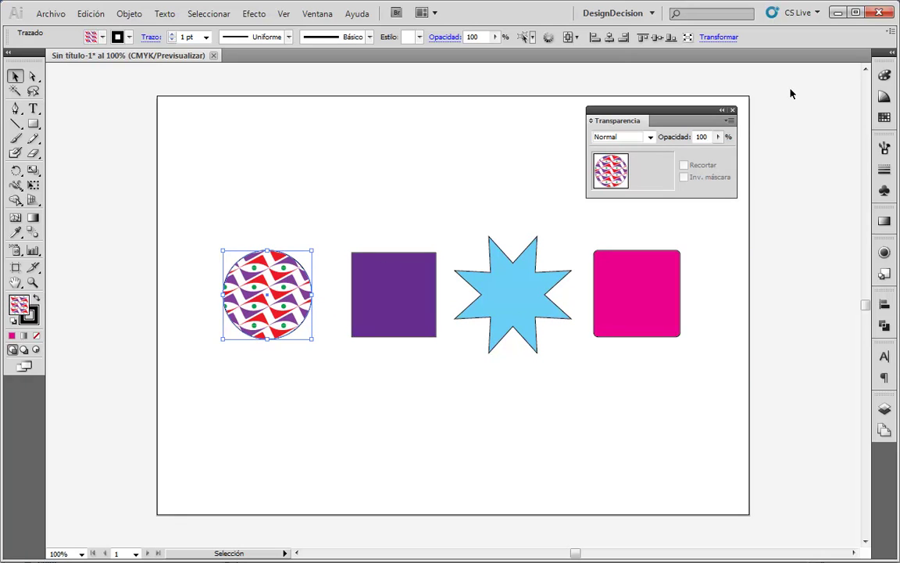
# Fill the circle with the solid orange swatch from Muestras
pyautogui.click(885, 117)
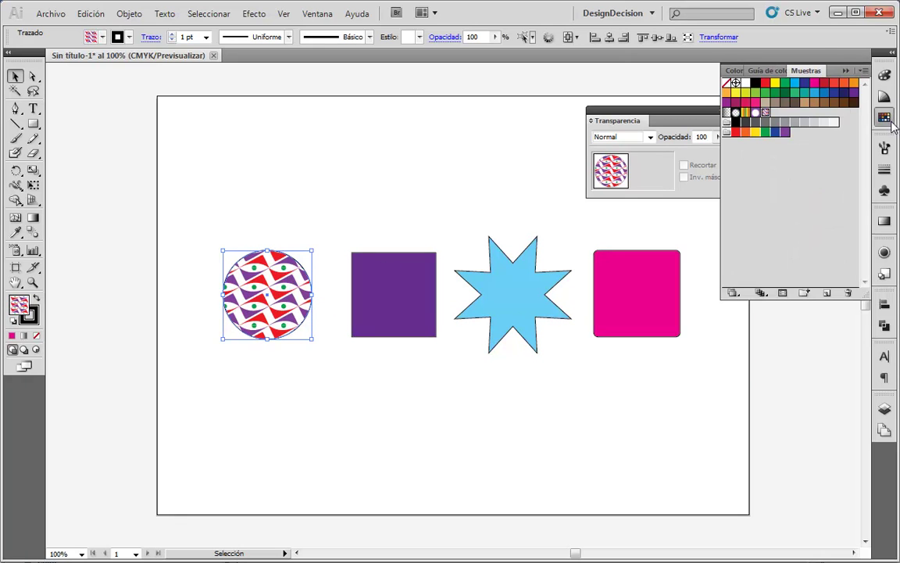
pyautogui.click(854, 87)
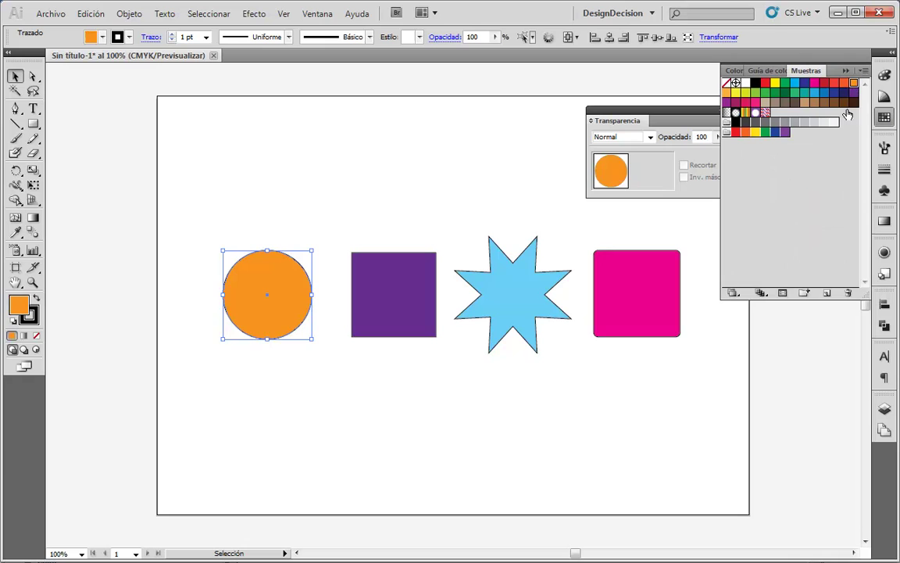
pyautogui.click(719, 336)
pyautogui.click(885, 118)
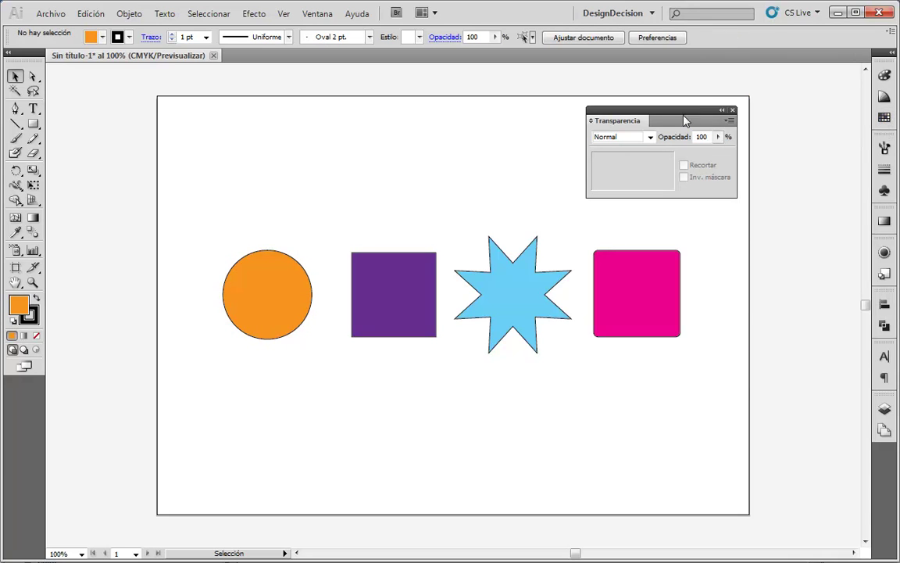
# Dock the Transparency panel and float a shortened Muestras panel at the top right
pyautogui.moveTo(619, 120)
pyautogui.mouseDown()
pyautogui.moveTo(863, 349)
pyautogui.moveTo(886, 235)
pyautogui.mouseUp()
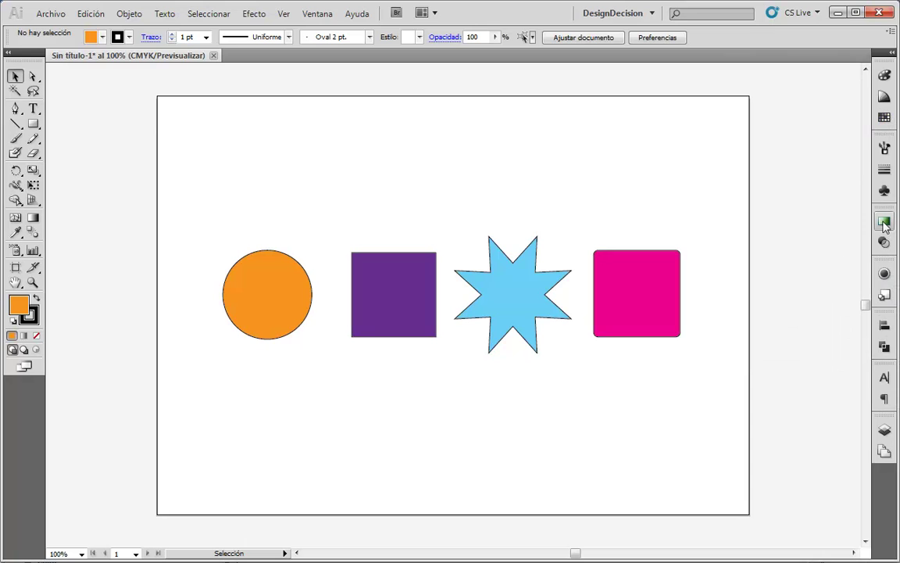
pyautogui.click(885, 118)
pyautogui.moveTo(806, 71); pyautogui.dragTo(647, 82)
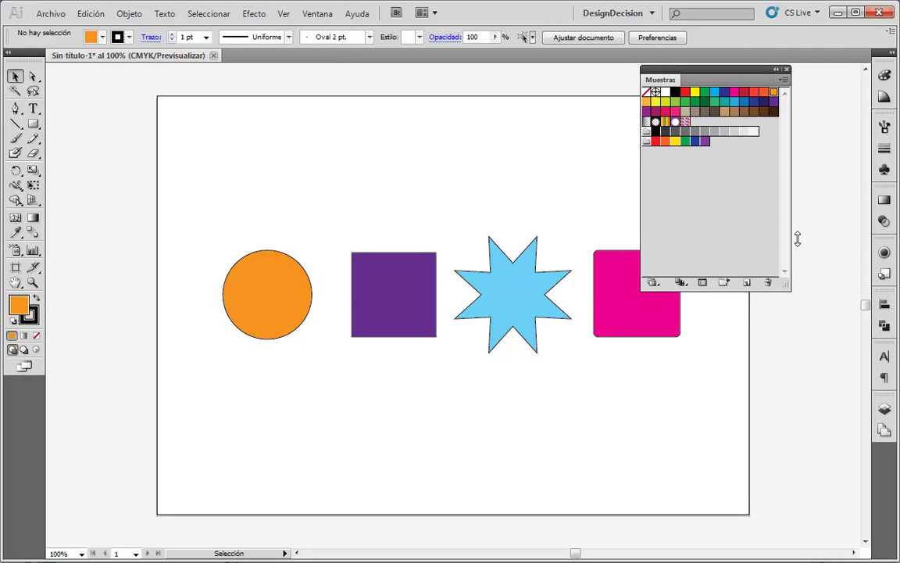
pyautogui.moveTo(783, 310)
pyautogui.mouseDown()
pyautogui.moveTo(783, 165)
pyautogui.moveTo(783, 203)
pyautogui.mouseUp()
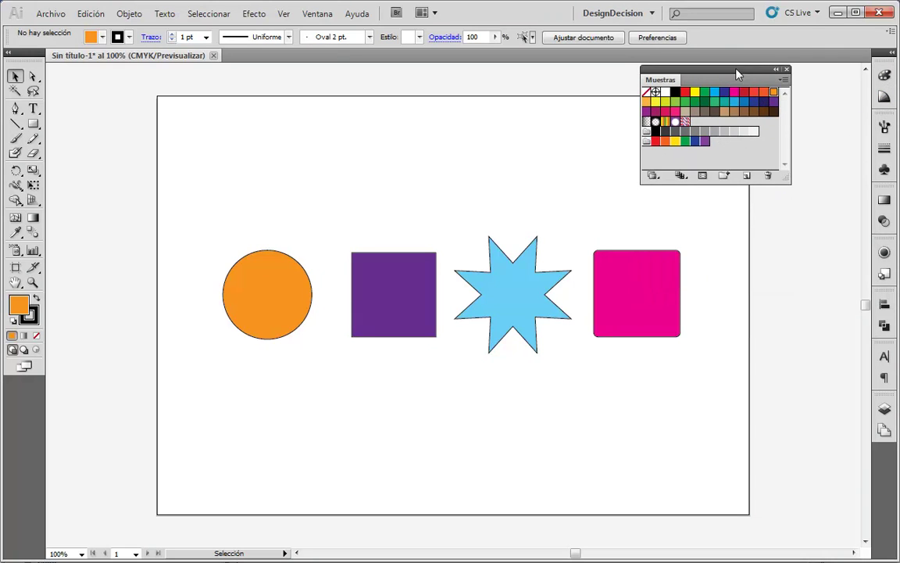
pyautogui.moveTo(737, 68)
pyautogui.mouseDown()
pyautogui.moveTo(796, 78)
pyautogui.moveTo(796, 70)
pyautogui.mouseUp()
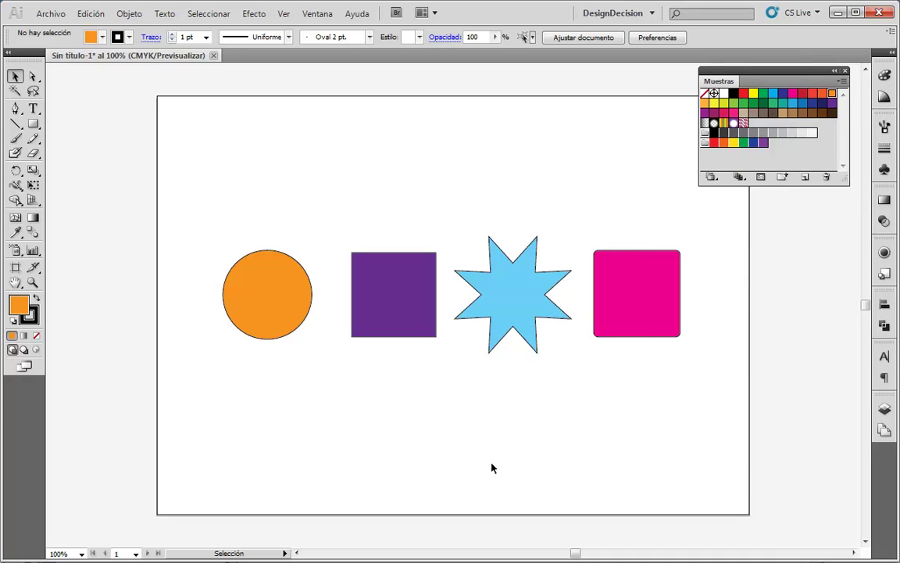
pyautogui.scroll(2, 374, 396)
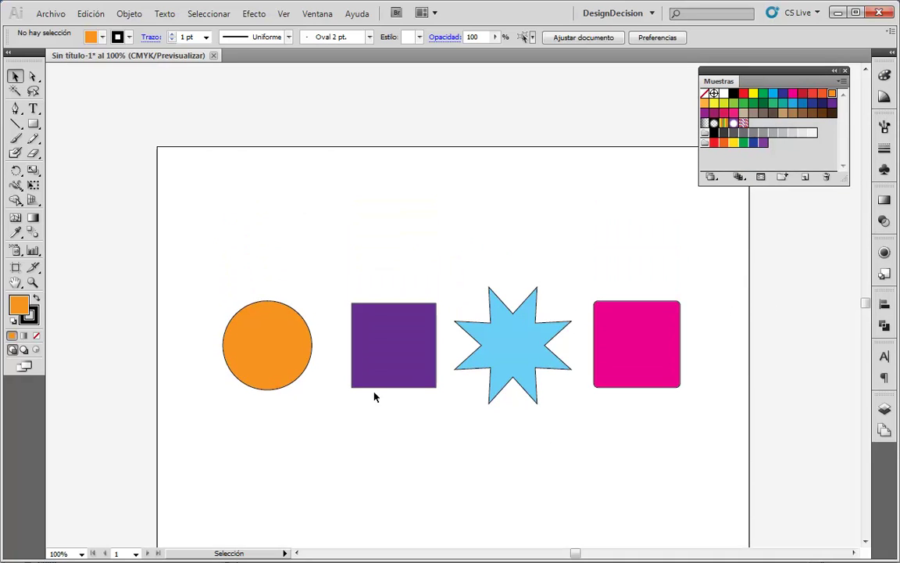
# Move the orange, purple, blue and pink shapes higher and drag them into Muestras as a pattern swatch
pyautogui.moveTo(294, 306); pyautogui.dragTo(736, 447)
pyautogui.moveTo(653, 361); pyautogui.dragTo(638, 248)
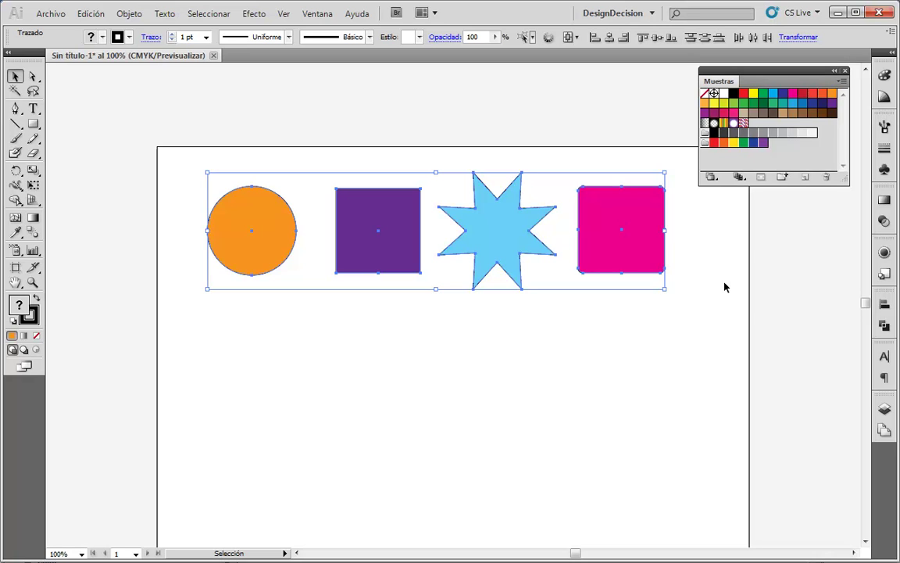
pyautogui.moveTo(627, 233); pyautogui.dragTo(756, 126)
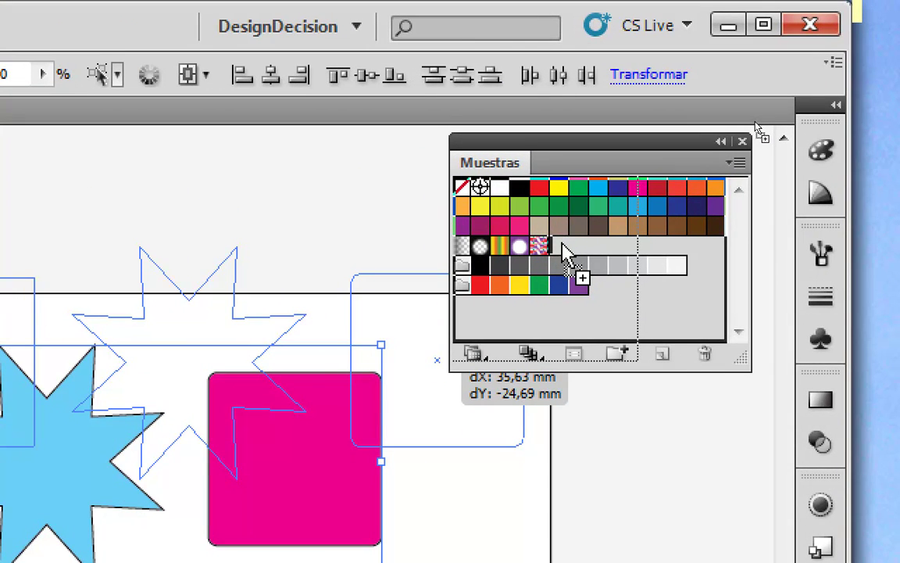
pyautogui.moveTo(564, 242); pyautogui.dragTo(563, 242)
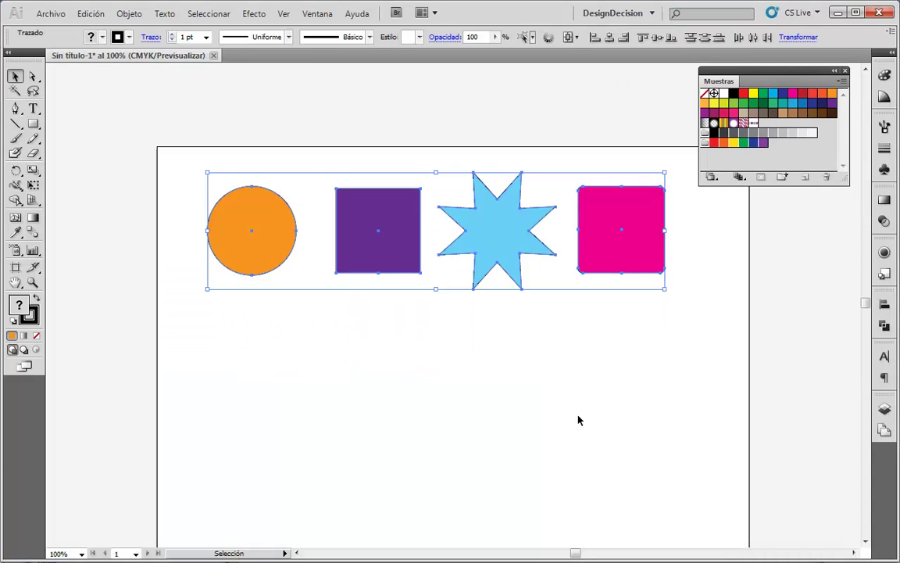
pyautogui.click(579, 418)
pyautogui.scroll(-1, 139, 227)
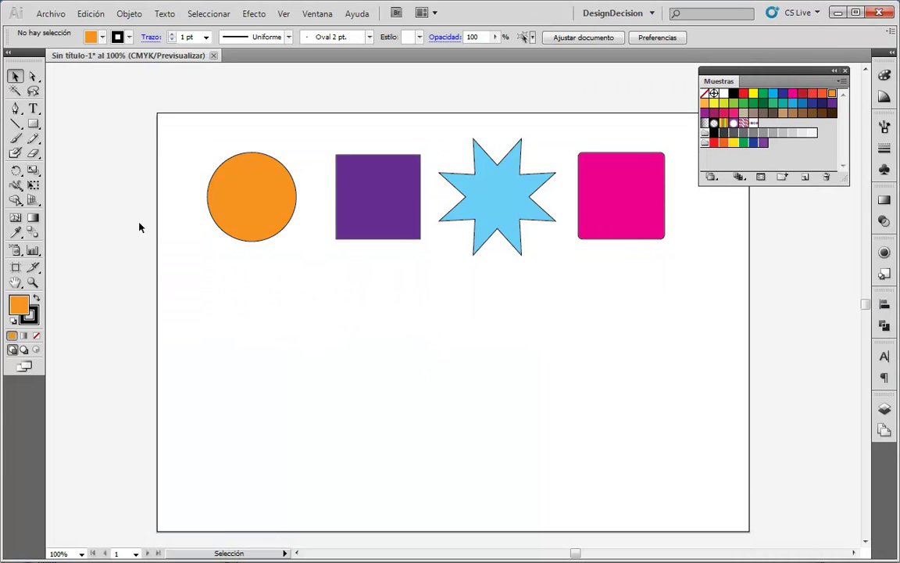
# Draw a wide rectangle below the shapes and fill it with the new shape pattern swatch
pyautogui.click(32, 124)
pyautogui.moveTo(380, 354)
pyautogui.mouseDown()
pyautogui.moveTo(547, 408)
pyautogui.moveTo(687, 468)
pyautogui.mouseUp()
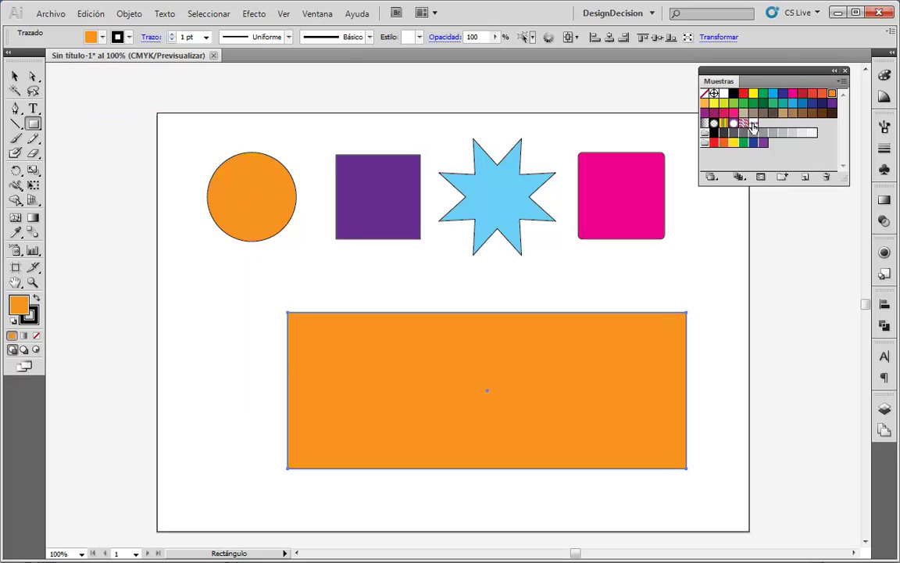
pyautogui.click(752, 123)
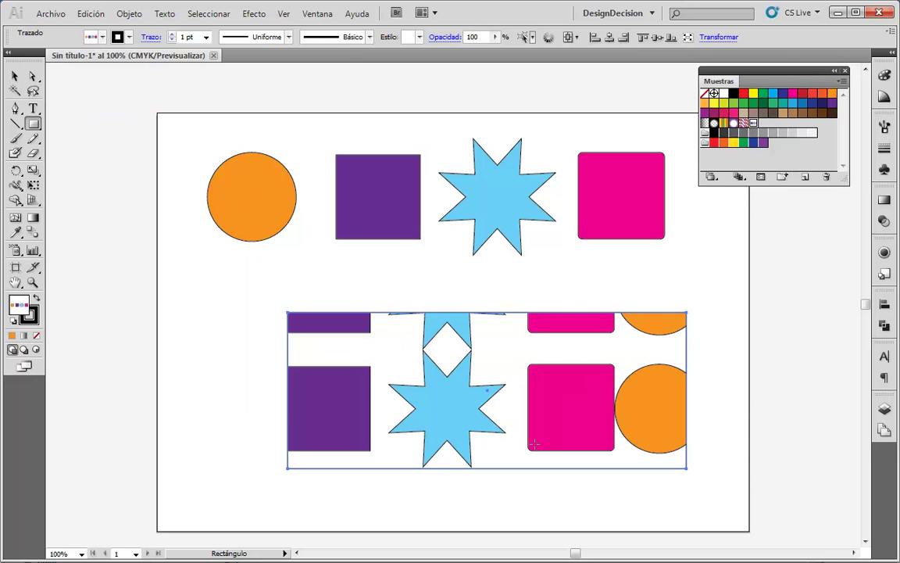
pyautogui.click(15, 78)
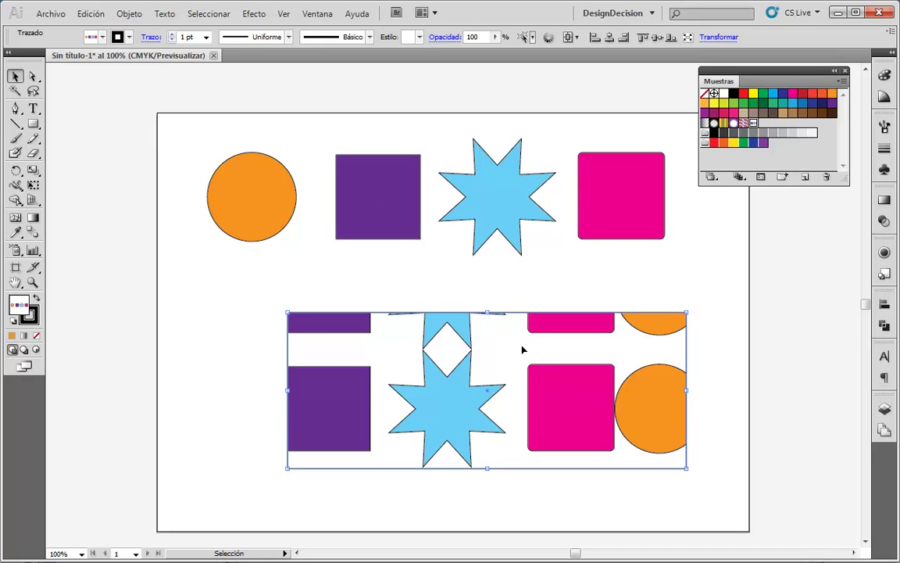
pyautogui.moveTo(487, 313); pyautogui.dragTo(487, 273)
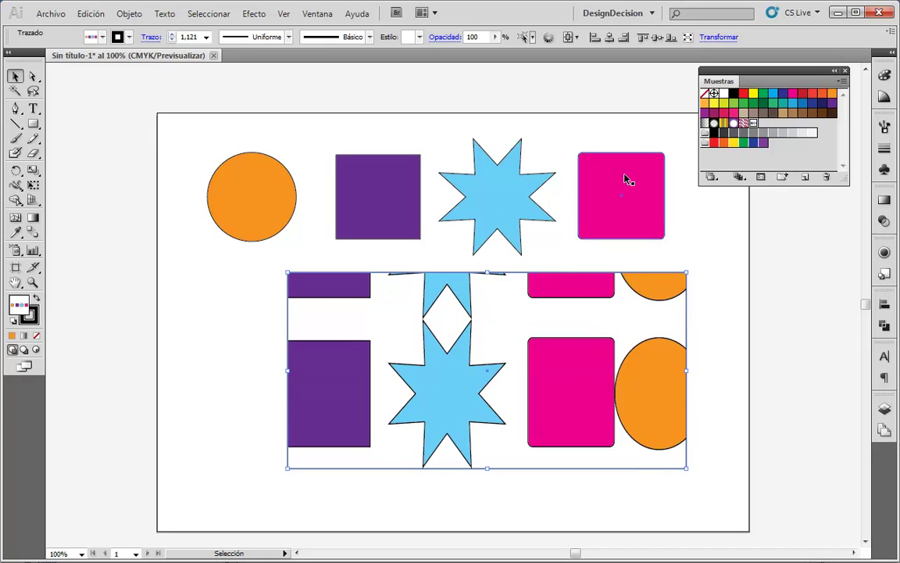
pyautogui.hotkey('ctrl', 'z')
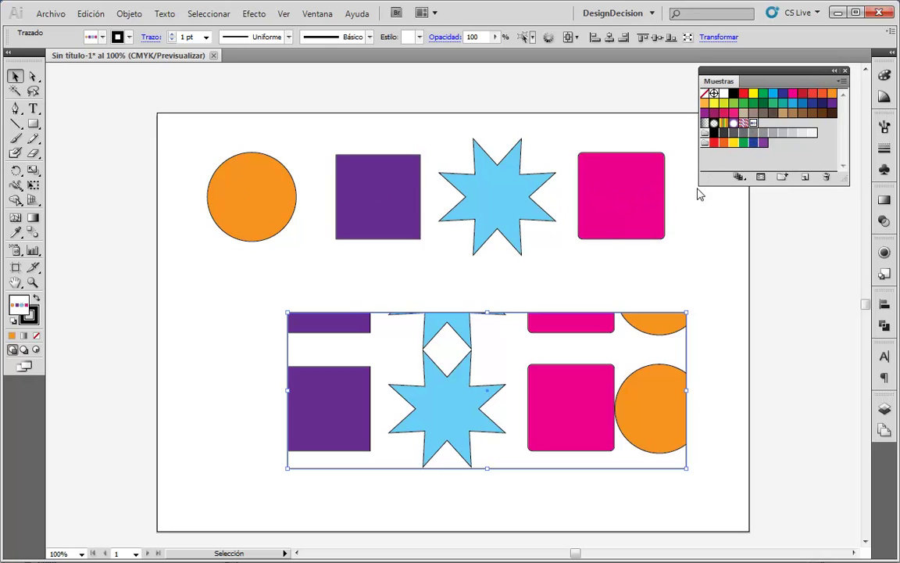
# Delete the pattern-filled rectangle, leaving only the four shapes
pyautogui.moveTo(198, 131)
pyautogui.mouseDown()
pyautogui.moveTo(682, 228)
pyautogui.moveTo(707, 262)
pyautogui.mouseUp()
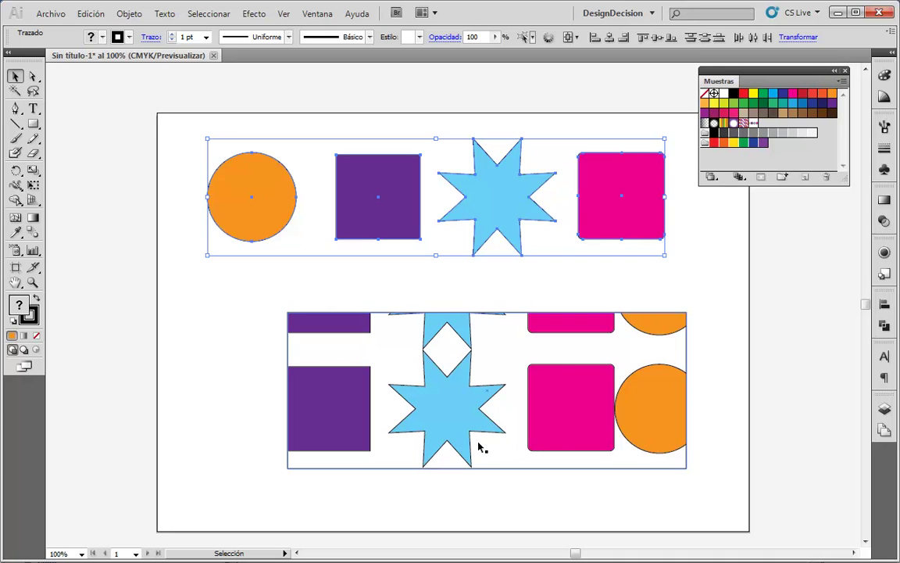
pyautogui.click(594, 395)
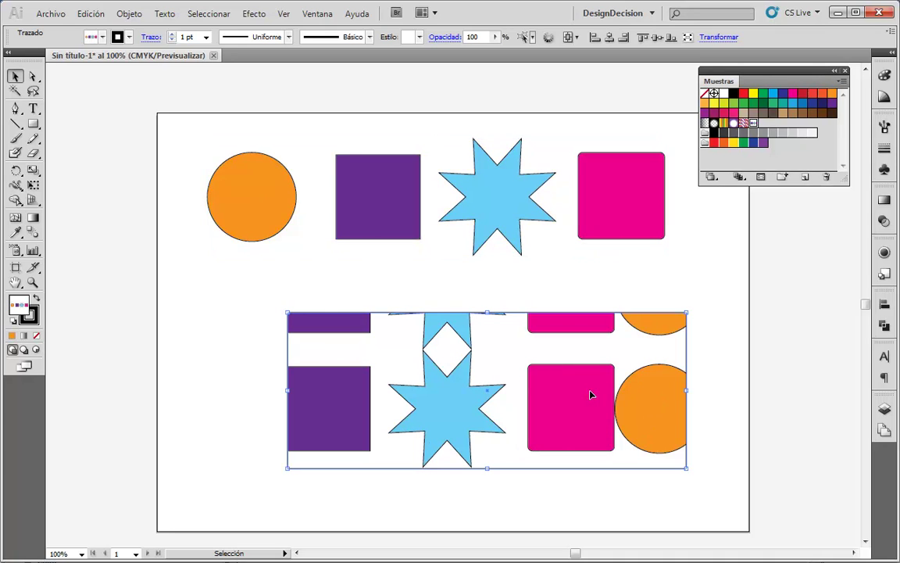
pyautogui.press('Delete')
pyautogui.scroll(-1, 101, 217)
pyautogui.scroll(-1, 101, 217)
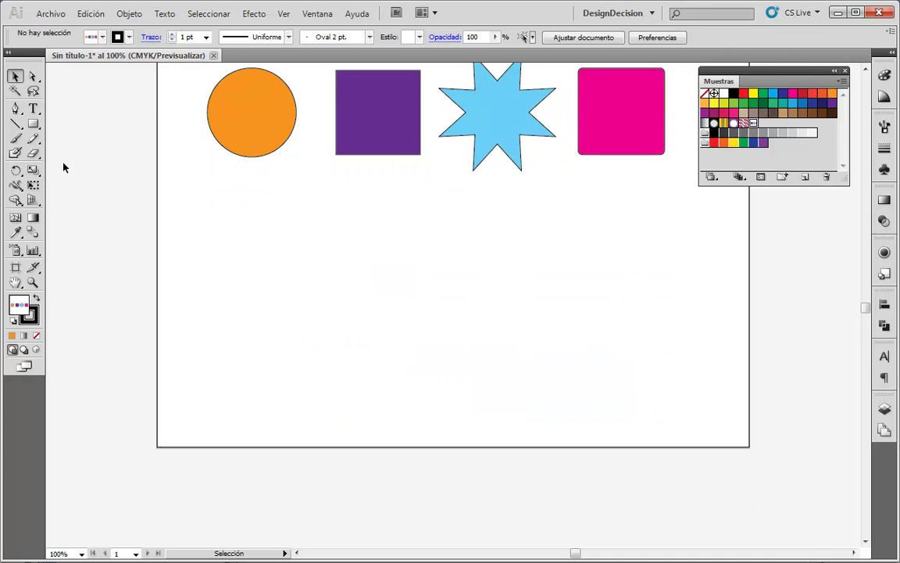
pyautogui.scroll(2, 142, 281)
pyautogui.click(33, 123)
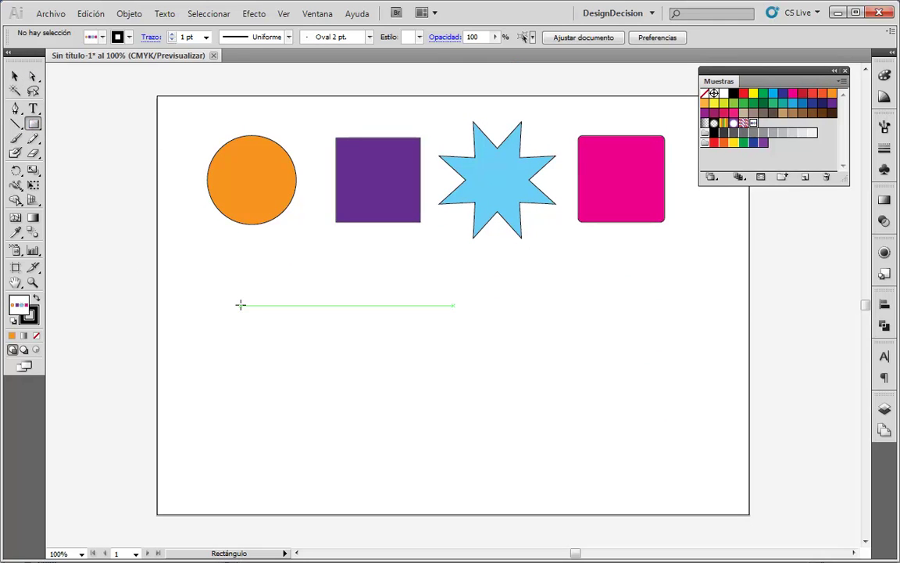
pyautogui.moveTo(225, 250); pyautogui.dragTo(766, 545)
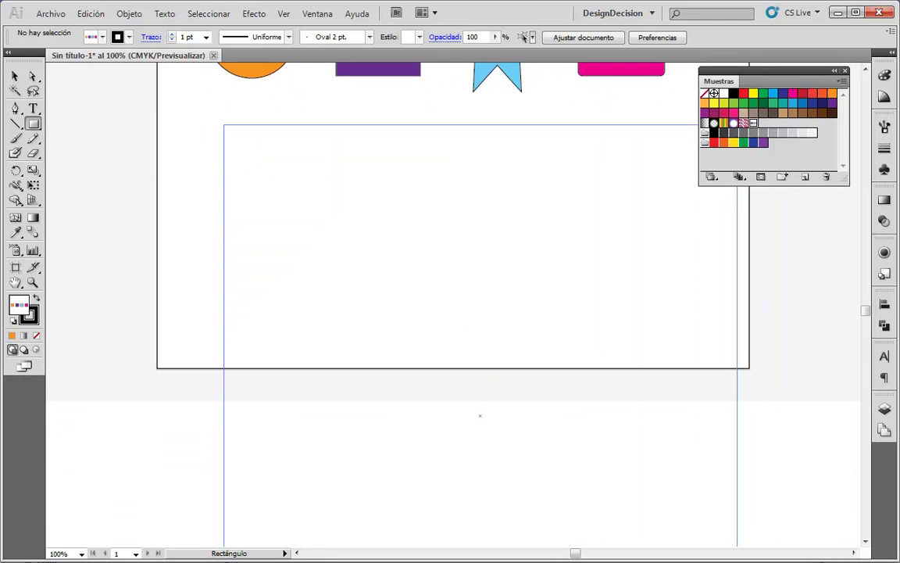
pyautogui.moveTo(766, 546)
pyautogui.mouseDown()
pyautogui.moveTo(726, 524)
pyautogui.moveTo(803, 509)
pyautogui.mouseUp()
pyautogui.scroll(2, 735, 493)
pyautogui.scroll(3, 735, 492)
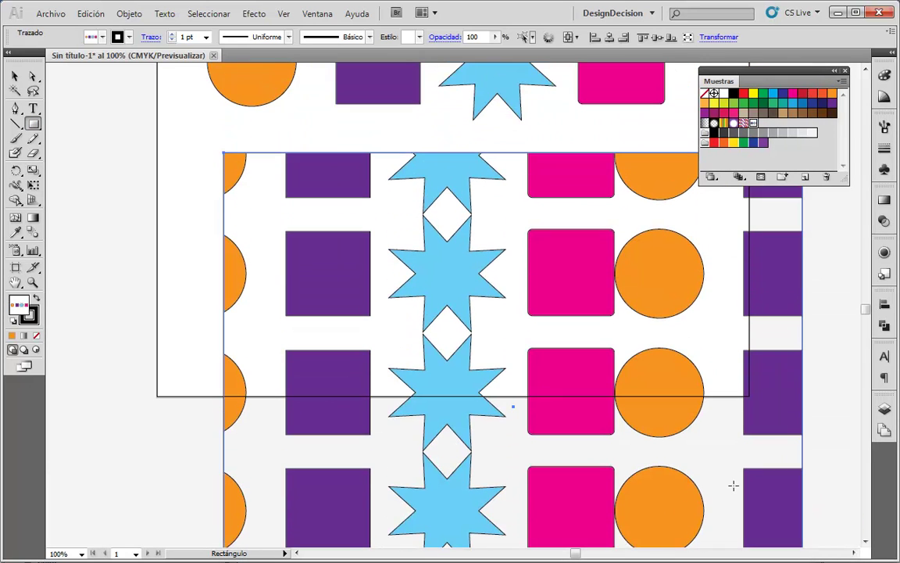
pyautogui.scroll(-3, 727, 477)
pyautogui.scroll(-2, 727, 475)
pyautogui.scroll(-2, 727, 476)
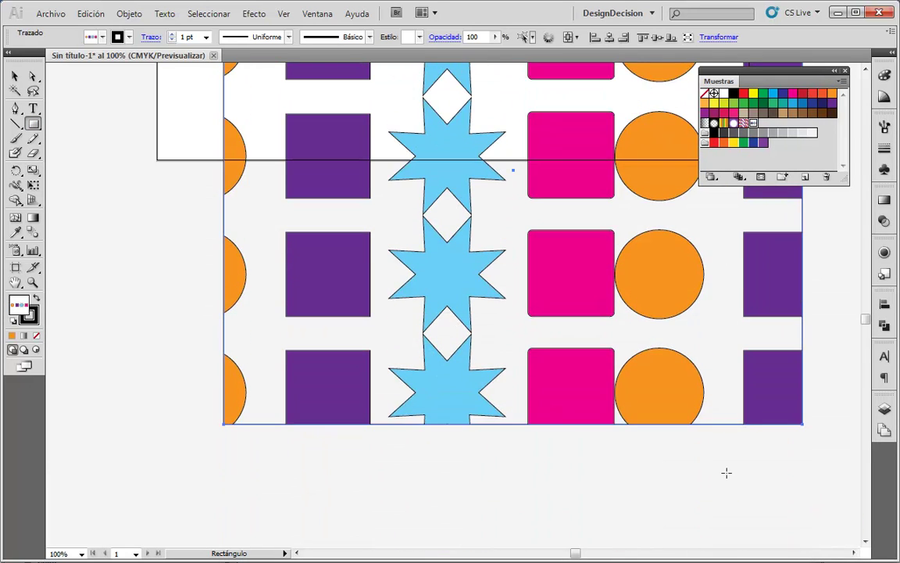
pyautogui.scroll(4, 726, 473)
pyautogui.scroll(1, 726, 472)
pyautogui.scroll(2, 457, 255)
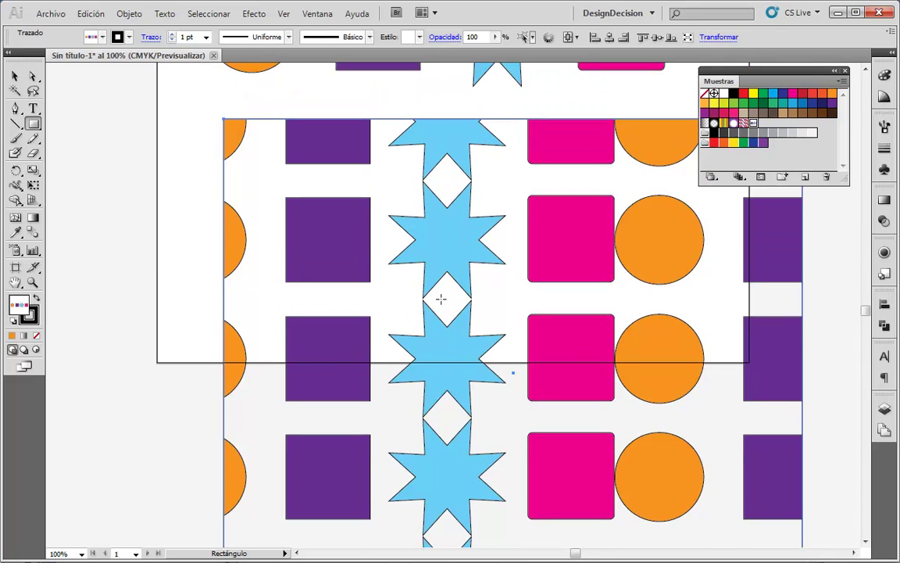
pyautogui.scroll(3, 524, 353)
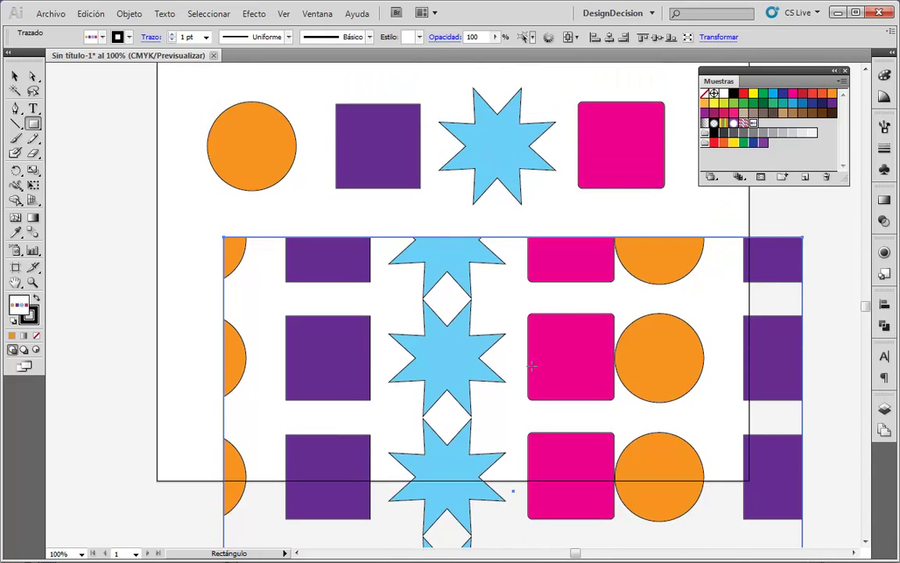
pyautogui.scroll(-2, 524, 352)
pyautogui.scroll(-2, 524, 350)
pyautogui.scroll(-1, 526, 347)
pyautogui.scroll(2, 525, 346)
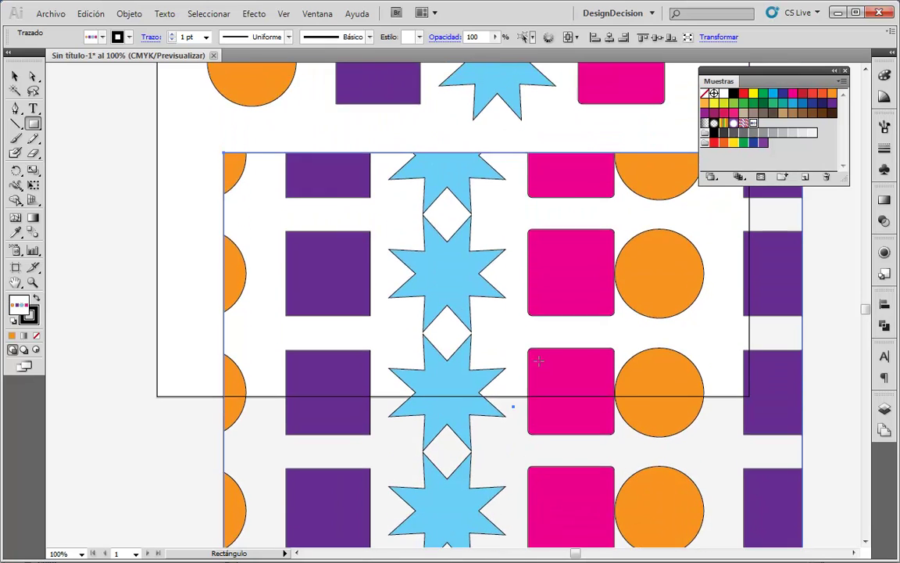
pyautogui.scroll(1, 525, 346)
pyautogui.click(15, 76)
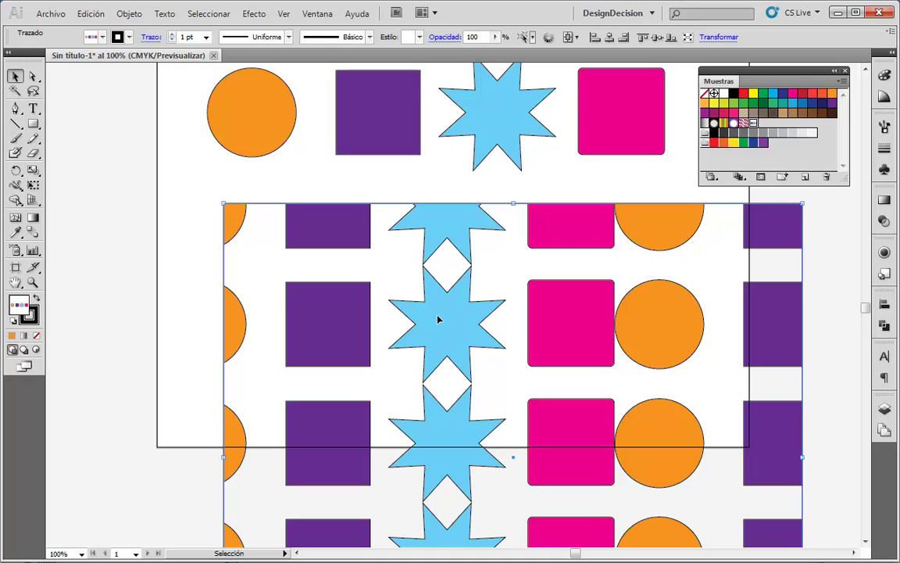
pyautogui.press('Delete')
pyautogui.scroll(1, 445, 332)
pyautogui.scroll(2, 445, 331)
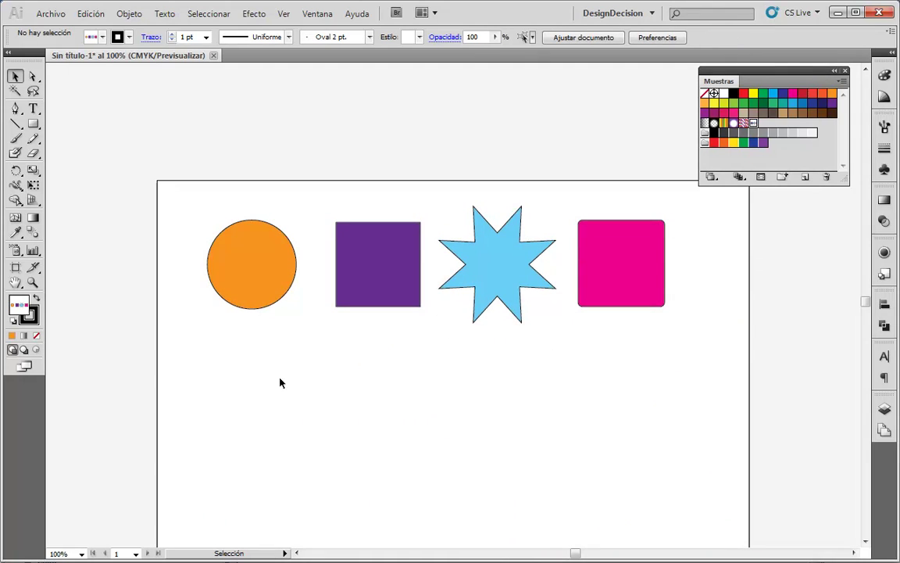
# Draw a square below the shapes with Fill and Stroke both set to None
pyautogui.scroll(-1, 233, 351)
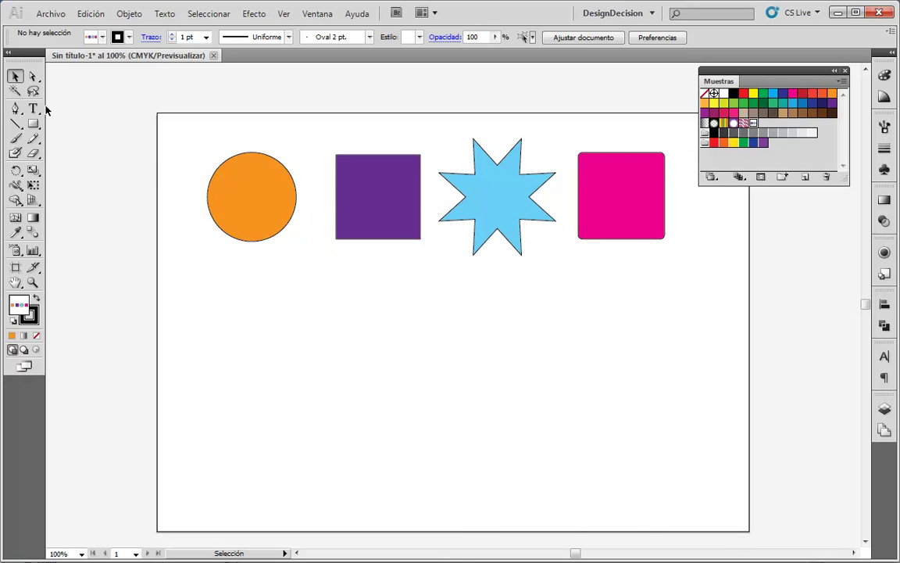
pyautogui.click(33, 124)
pyautogui.moveTo(362, 326)
pyautogui.mouseDown()
pyautogui.moveTo(532, 469)
pyautogui.moveTo(508, 471)
pyautogui.mouseUp()
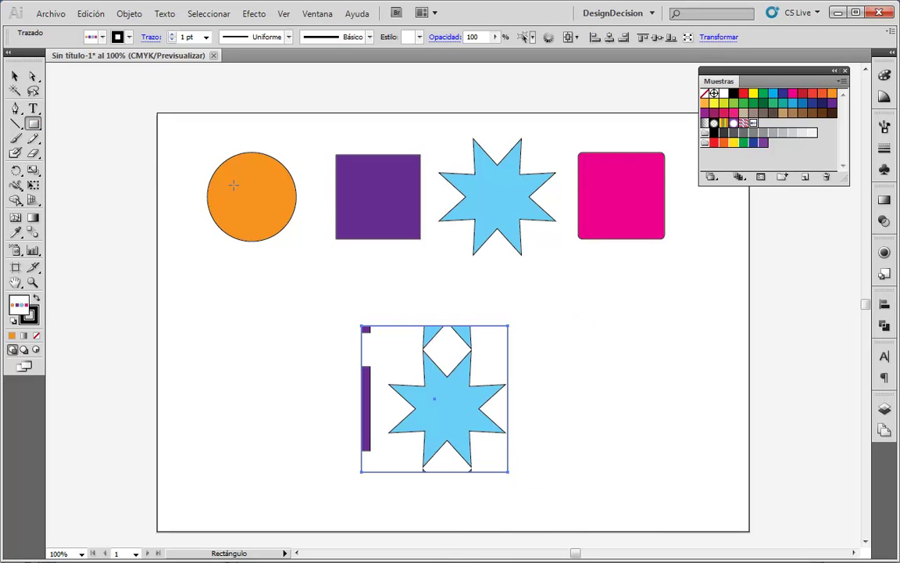
pyautogui.click(94, 36)
pyautogui.click(5, 50)
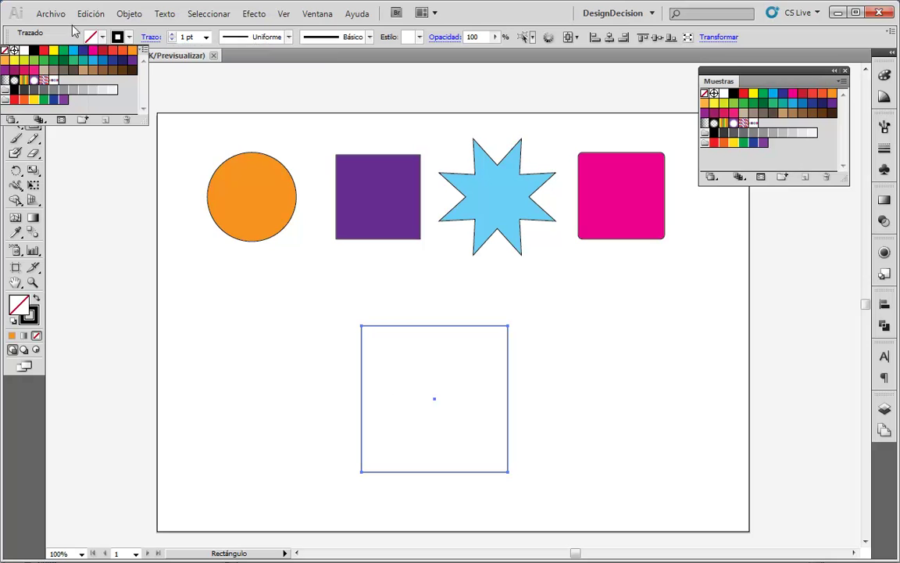
pyautogui.click(130, 37)
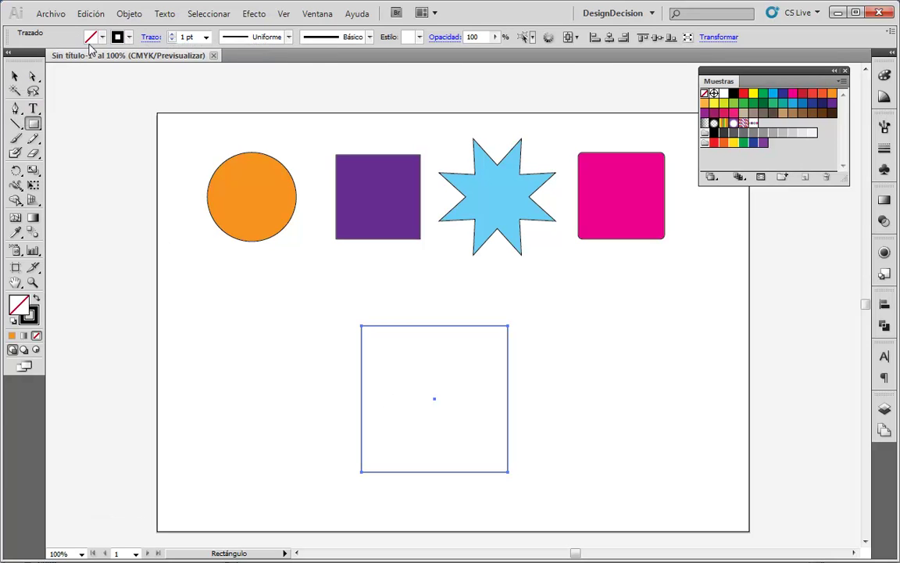
pyautogui.click(130, 36)
pyautogui.click(5, 50)
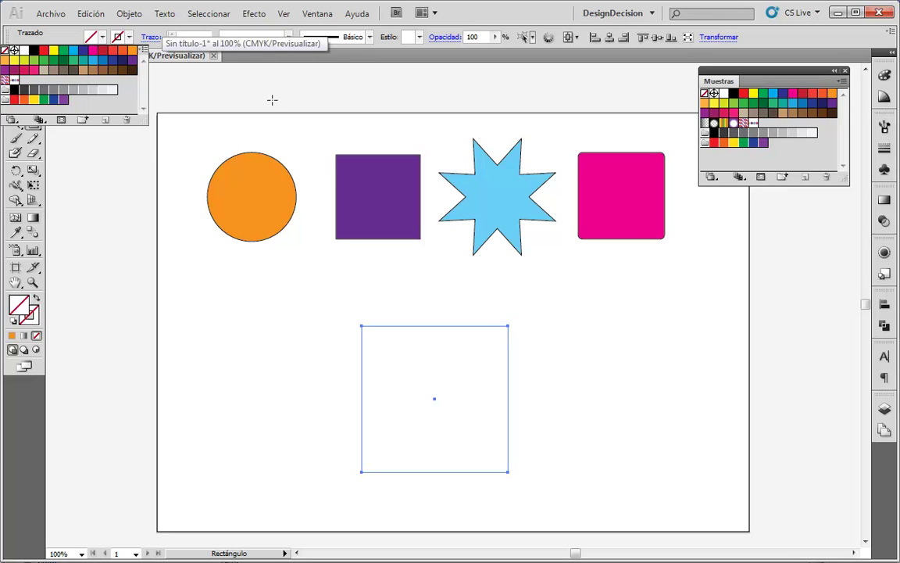
pyautogui.press('Escape')
pyautogui.click(15, 76)
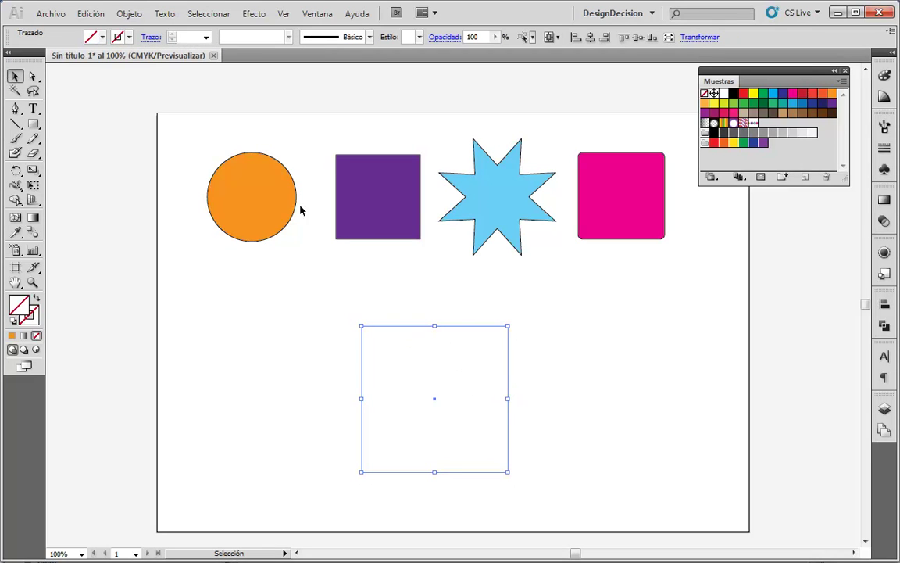
# Scale the four coloured shapes down into a small row about 114.68 mm wide
pyautogui.moveTo(181, 148); pyautogui.dragTo(663, 302)
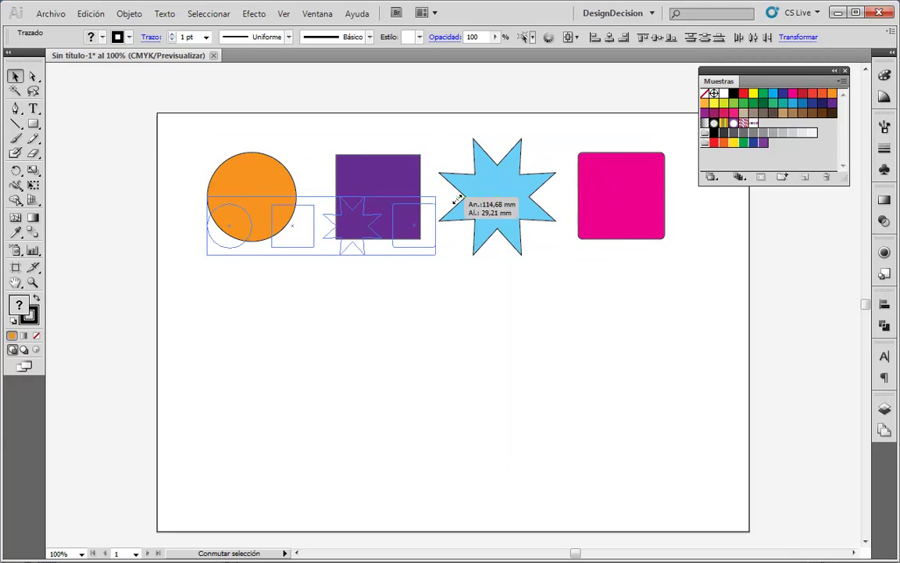
pyautogui.moveTo(665, 139); pyautogui.dragTo(438, 197)
pyautogui.click(471, 403)
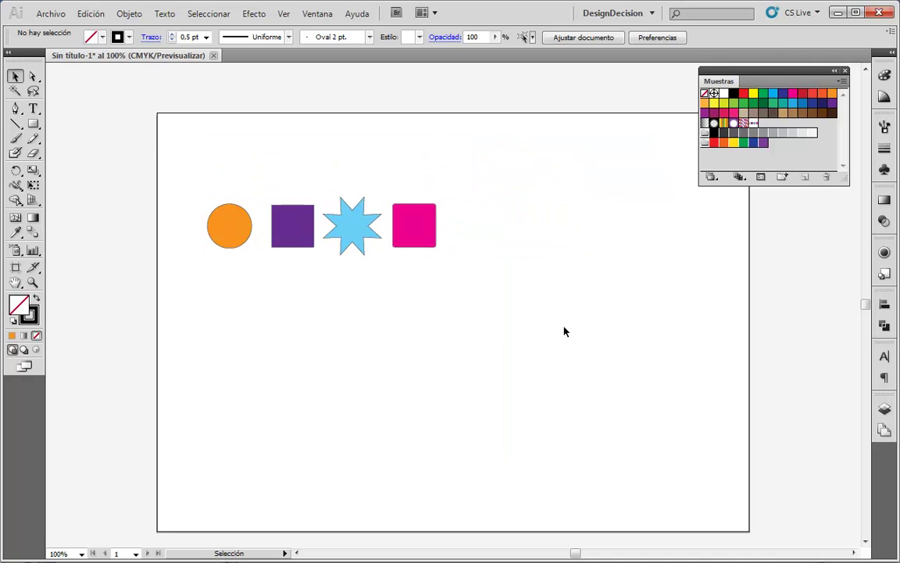
# In Outline view, shrink the four shapes and fit them inside the invisible square
pyautogui.hotkey('ctrl', 'y')
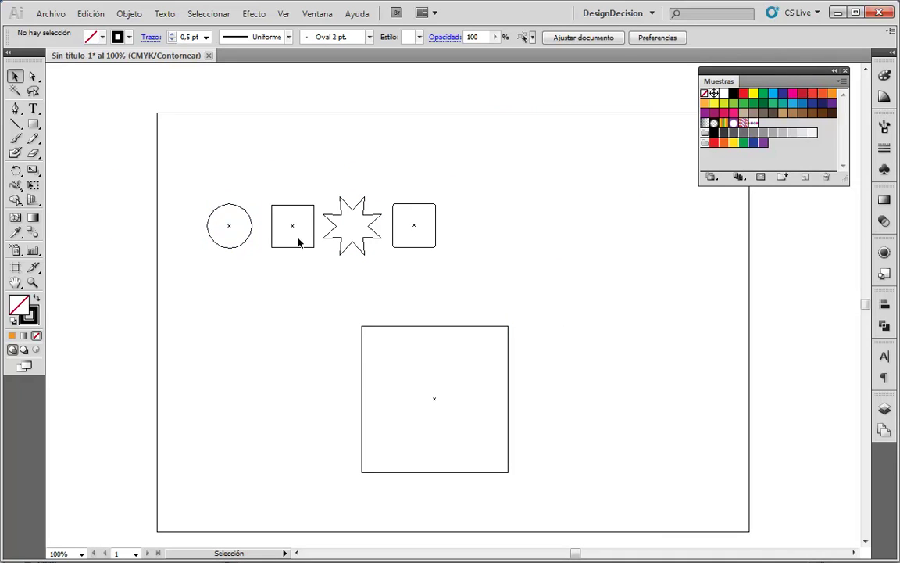
pyautogui.moveTo(206, 173); pyautogui.dragTo(458, 256)
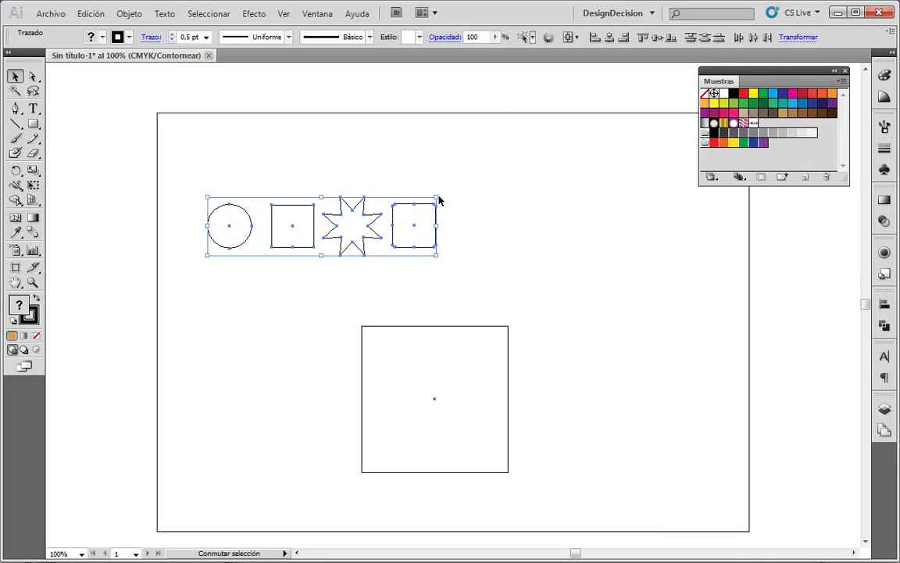
pyautogui.moveTo(436, 199)
pyautogui.mouseDown()
pyautogui.moveTo(342, 222)
pyautogui.moveTo(483, 376)
pyautogui.moveTo(465, 400)
pyautogui.mouseUp()
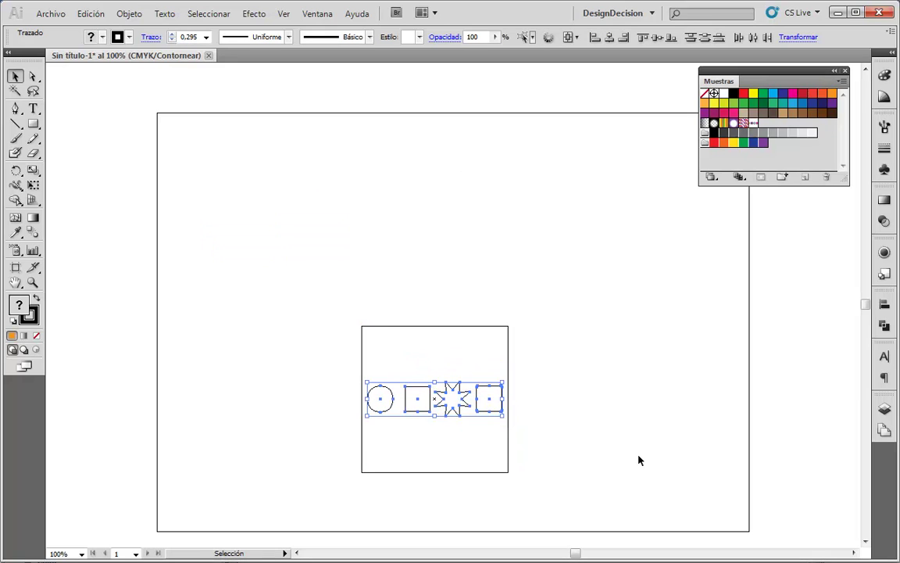
pyautogui.click(638, 461)
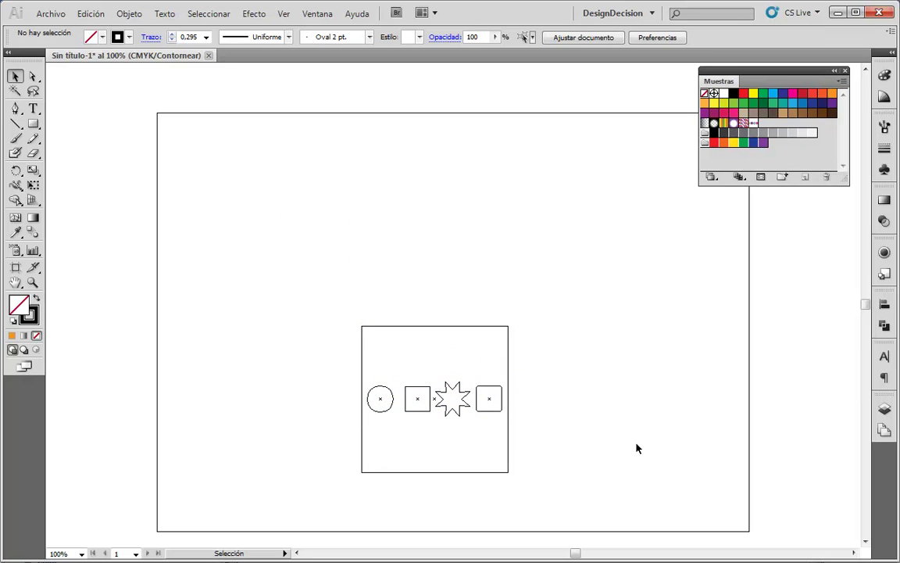
pyautogui.hotkey('ctrl', 'y')
# Save the square together with the shapes as a new pattern swatch
pyautogui.moveTo(266, 257); pyautogui.dragTo(588, 519)
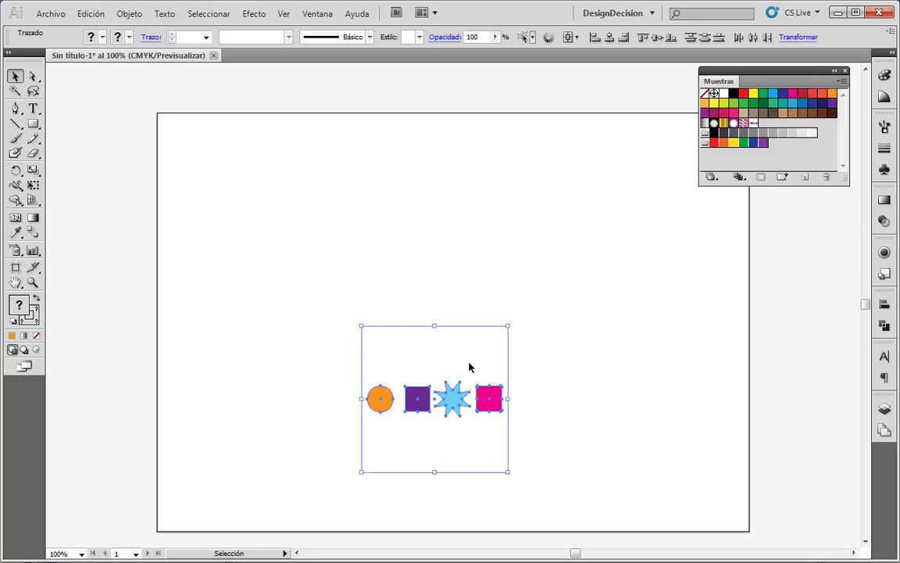
pyautogui.moveTo(458, 399)
pyautogui.mouseDown()
pyautogui.moveTo(723, 191)
pyautogui.moveTo(458, 399)
pyautogui.mouseUp()
pyautogui.click(616, 400)
# Move the shape row to the upper left and draw a wide rectangle across the lower artboard
pyautogui.moveTo(297, 335); pyautogui.dragTo(492, 451)
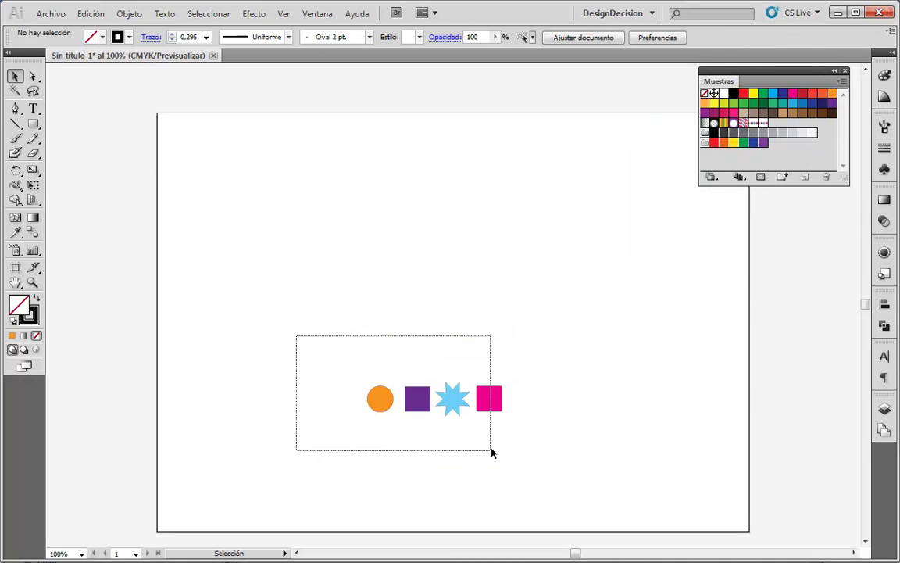
pyautogui.moveTo(488, 399); pyautogui.dragTo(306, 192)
pyautogui.click(374, 238)
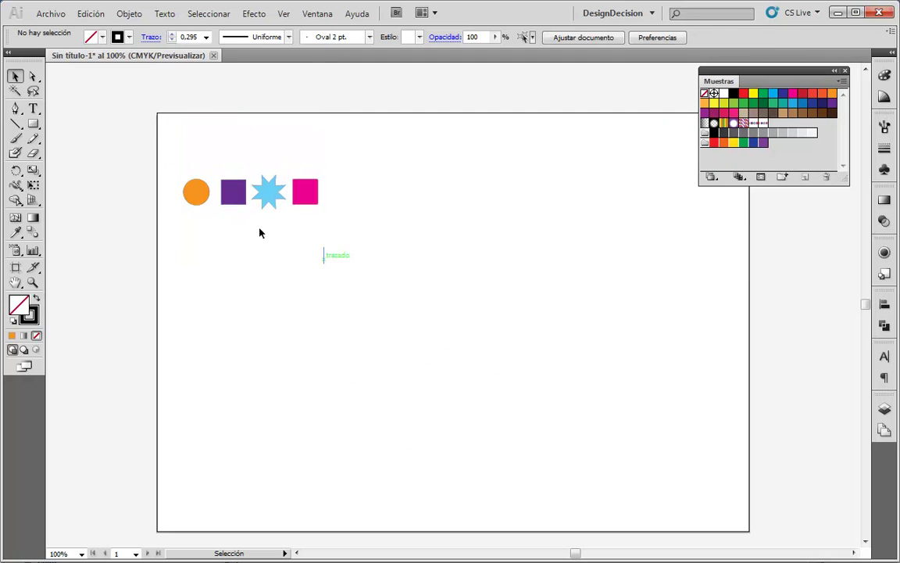
pyautogui.click(32, 124)
pyautogui.moveTo(218, 285)
pyautogui.mouseDown()
pyautogui.moveTo(569, 410)
pyautogui.moveTo(711, 525)
pyautogui.mouseUp()
pyautogui.click(759, 124)
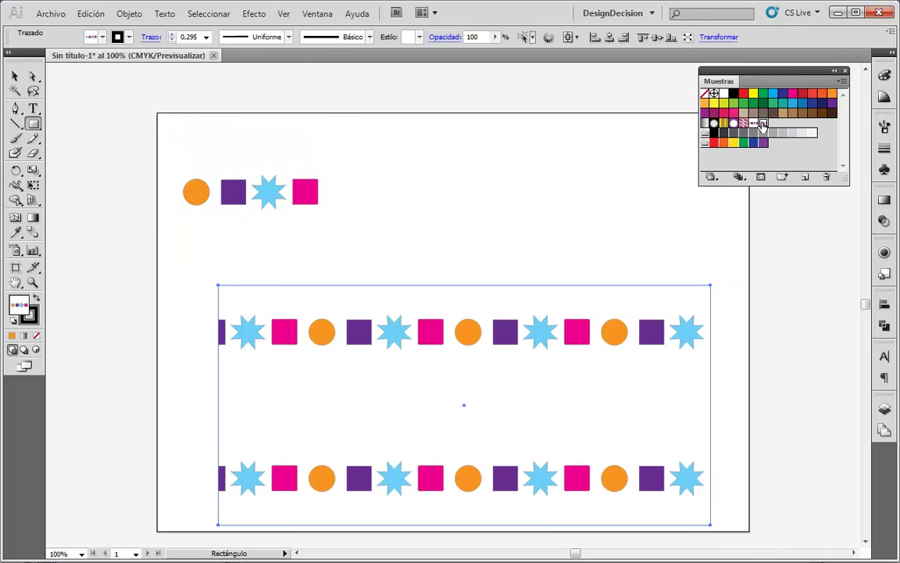
pyautogui.scroll(-2, 643, 306)
pyautogui.scroll(-1, 591, 312)
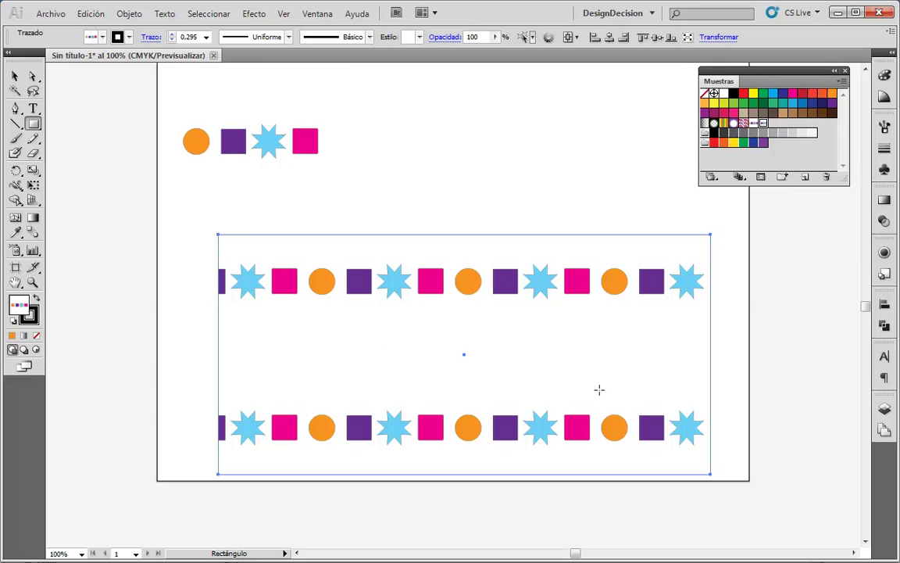
pyautogui.scroll(2, 334, 307)
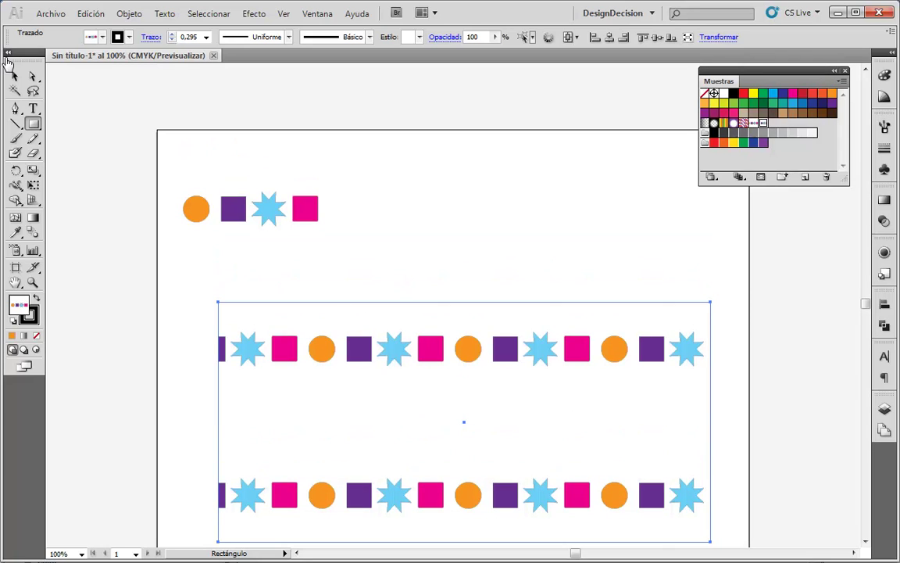
pyautogui.click(15, 76)
pyautogui.moveTo(182, 155); pyautogui.dragTo(418, 288)
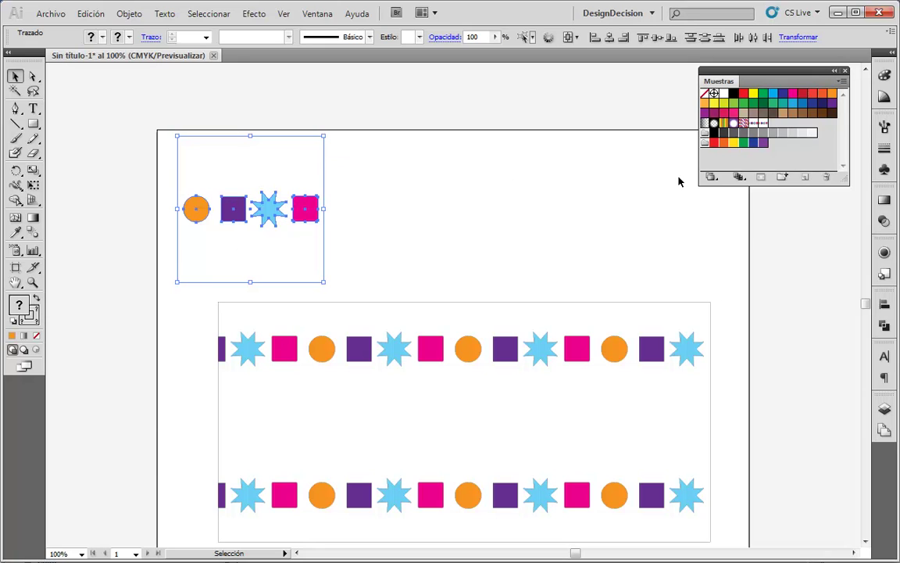
pyautogui.scroll(-2, 657, 192)
pyautogui.scroll(-2, 626, 186)
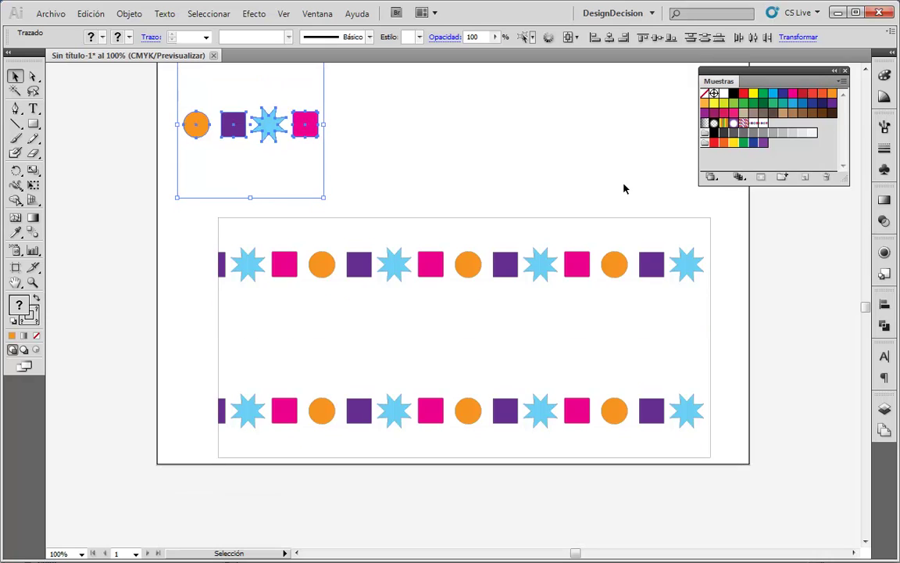
pyautogui.scroll(2, 623, 189)
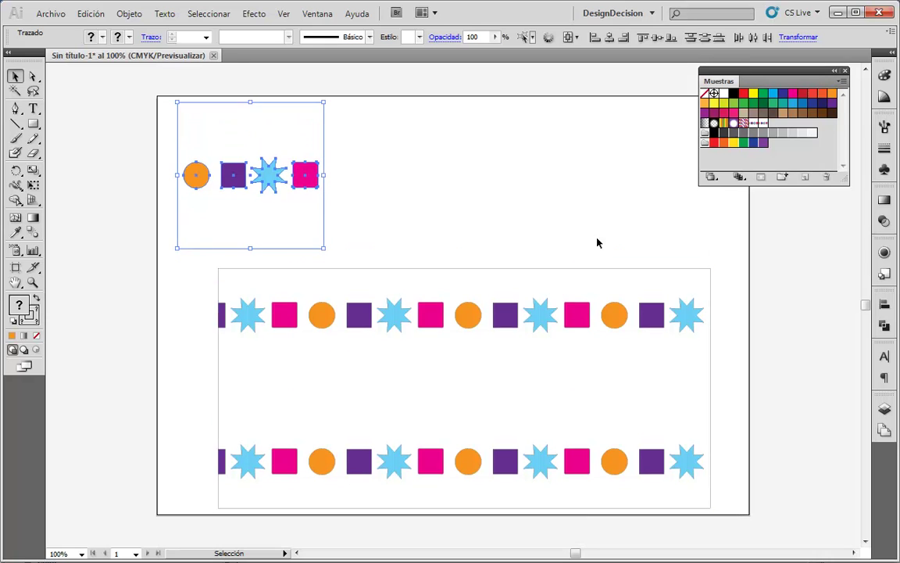
pyautogui.click(752, 123)
pyautogui.hotkey('ctrl', 'z')
pyautogui.click(617, 319)
pyautogui.click(748, 125)
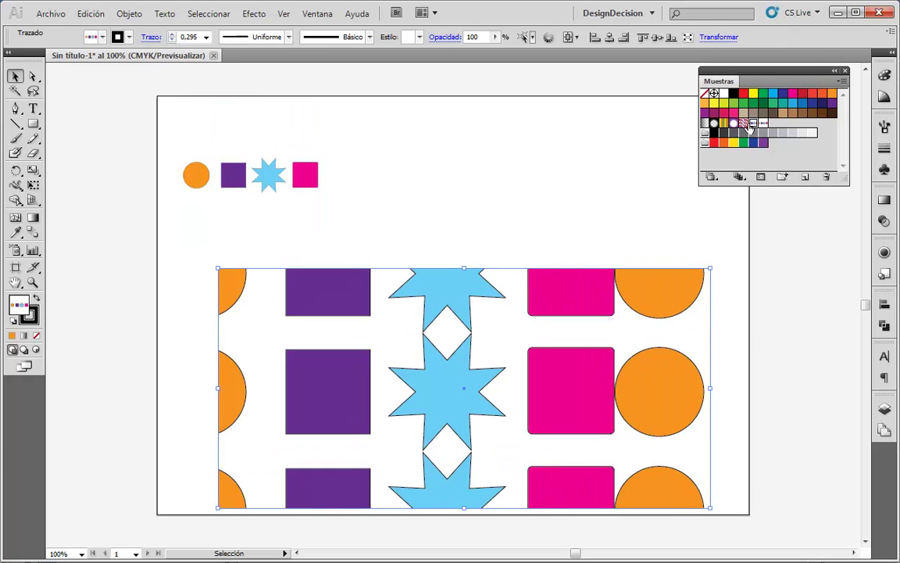
pyautogui.click(763, 123)
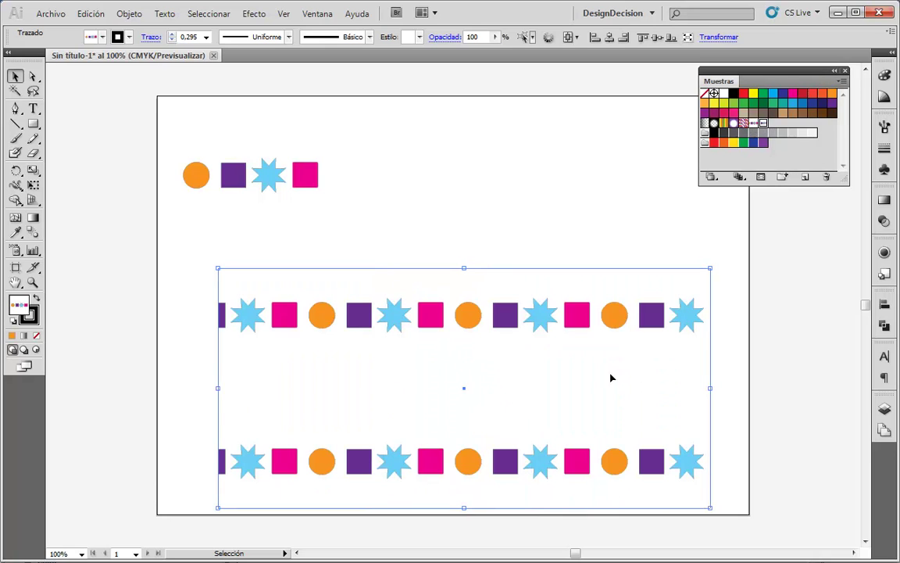
pyautogui.click(754, 124)
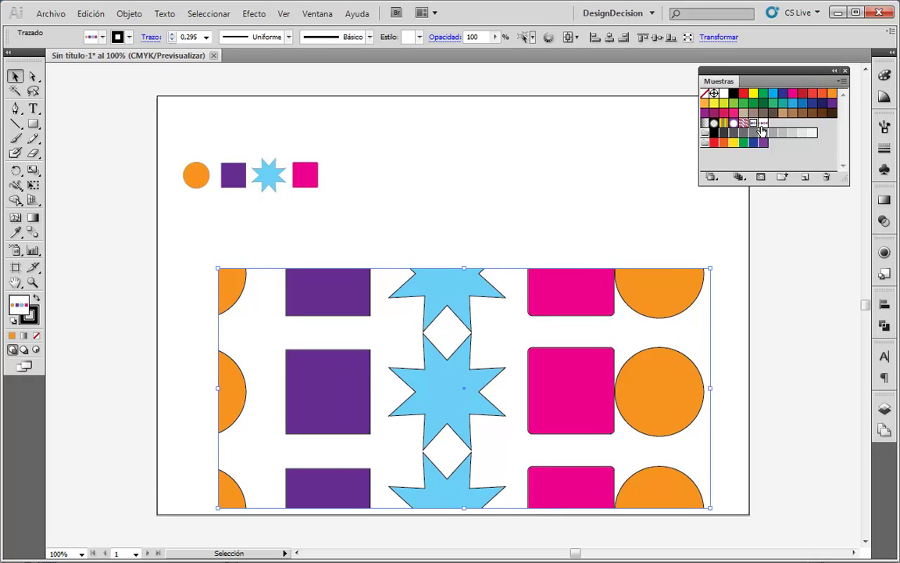
pyautogui.click(763, 125)
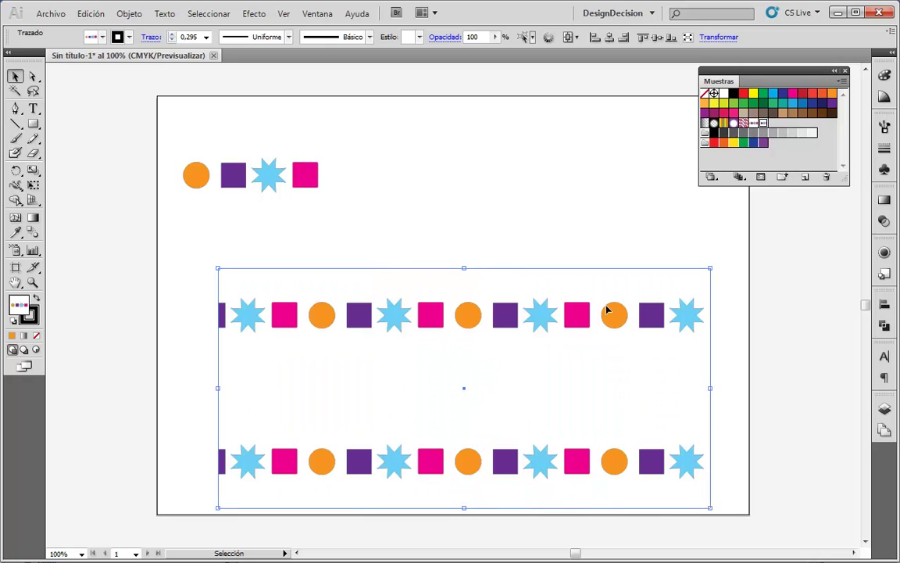
pyautogui.click(589, 235)
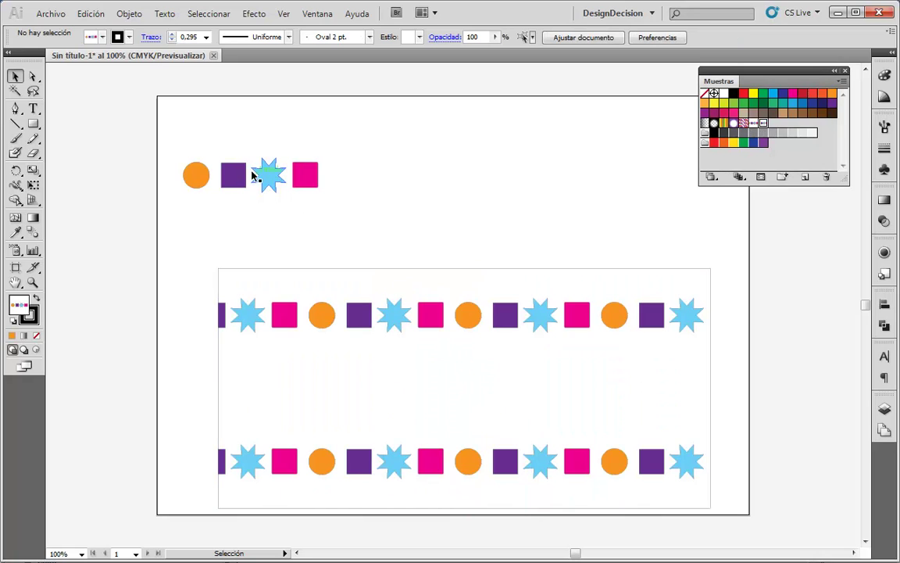
pyautogui.click(519, 300)
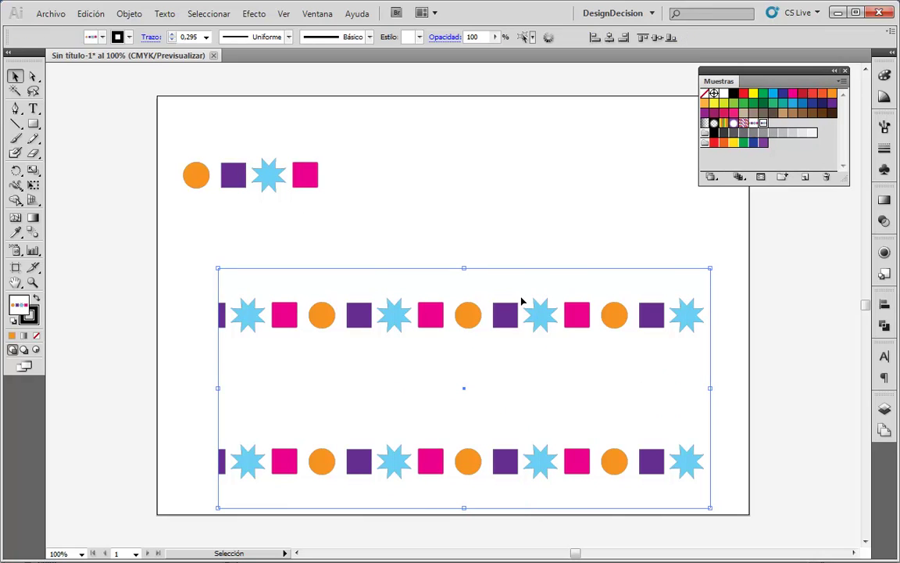
# Delete the patterned rectangle and move the four shapes with their frame to the page centre
pyautogui.press('Delete')
pyautogui.moveTo(166, 85); pyautogui.dragTo(436, 317)
pyautogui.moveTo(316, 176); pyautogui.dragTo(518, 334)
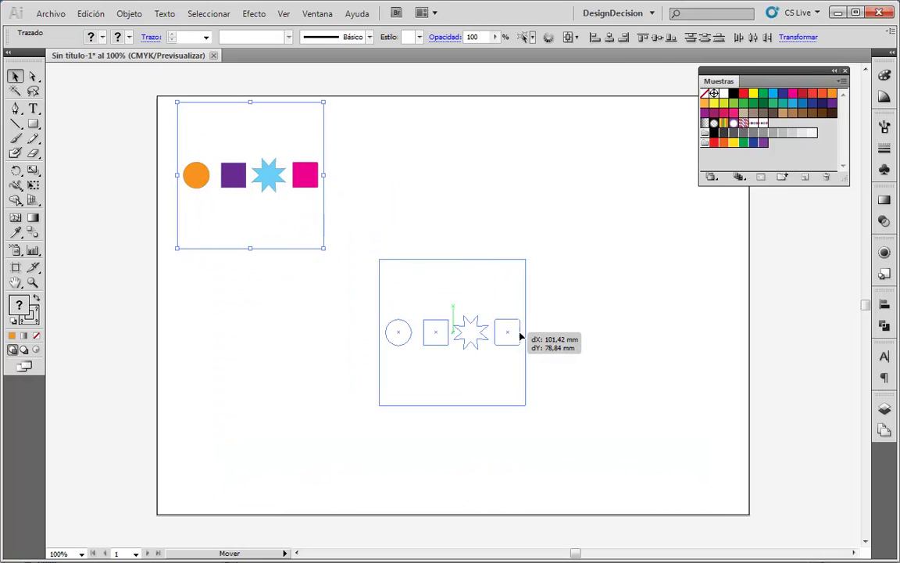
pyautogui.click(599, 356)
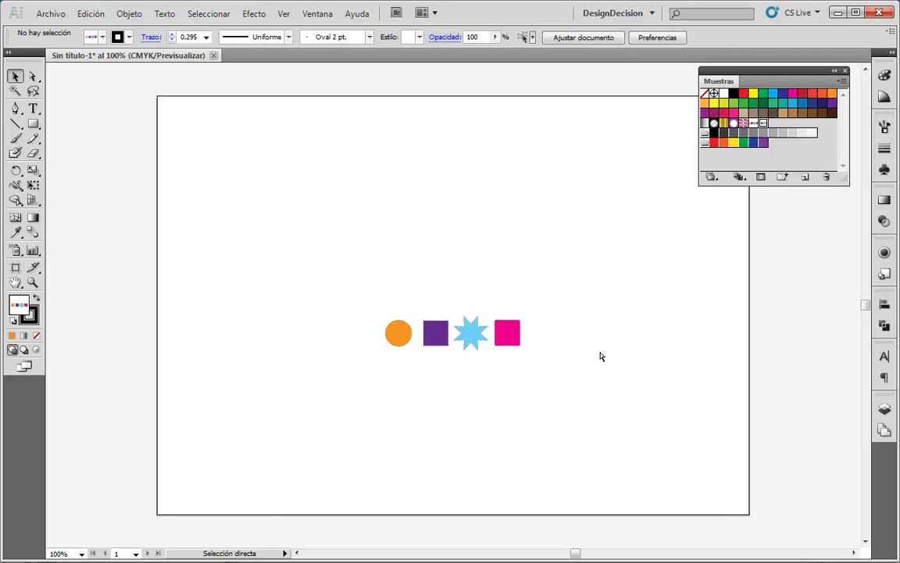
# In Outline view, group the four shapes without the frame and move them to the frame's top
pyautogui.hotkey('ctrl', 'y')
pyautogui.moveTo(397, 301); pyautogui.dragTo(503, 356)
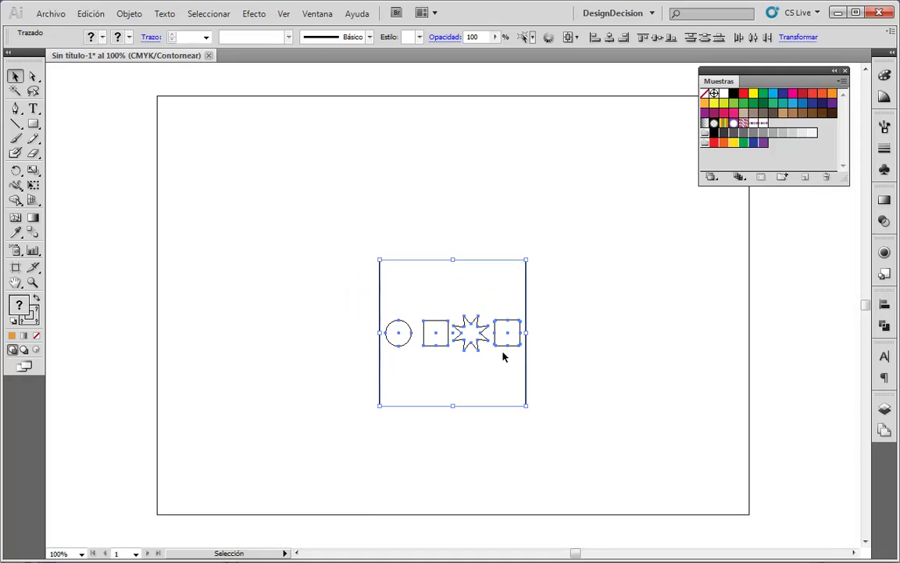
pyautogui.keyDown('shift'); pyautogui.click(512, 261); pyautogui.keyUp('shift')
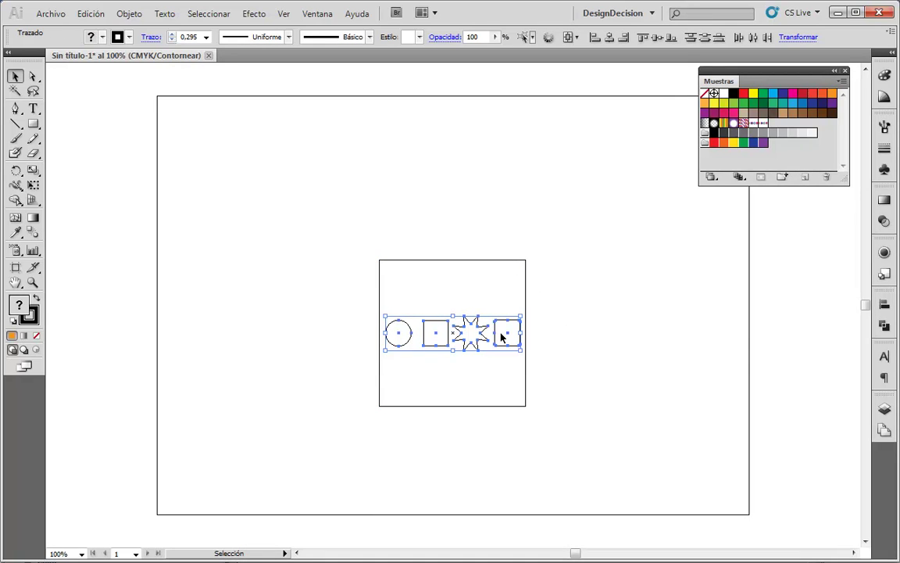
pyautogui.hotkey('ctrl', 'g')
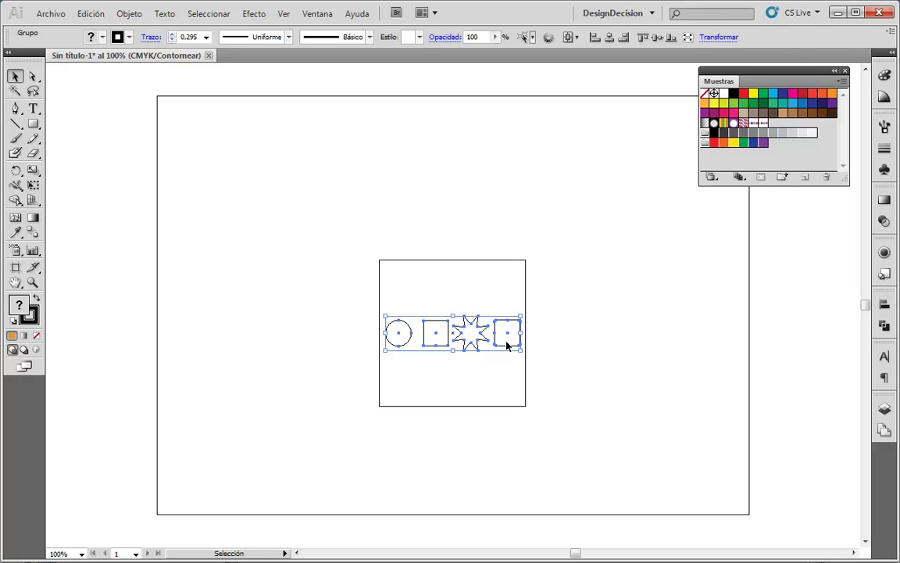
pyautogui.moveTo(506, 346)
pyautogui.mouseDown()
pyautogui.moveTo(504, 282)
pyautogui.moveTo(504, 305)
pyautogui.mouseUp()
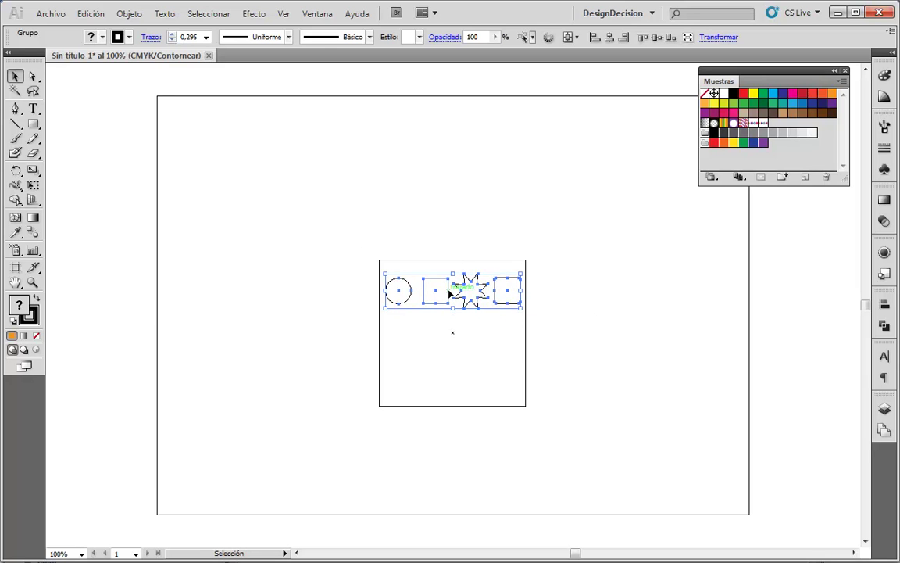
pyautogui.moveTo(450, 293); pyautogui.dragTo(450, 288)
# Alt-drag a copy of the grouped row directly below the original
pyautogui.moveTo(377, 232)
pyautogui.mouseDown()
pyautogui.moveTo(524, 383)
pyautogui.moveTo(523, 372)
pyautogui.mouseUp()
pyautogui.click(522, 375)
pyautogui.moveTo(351, 230); pyautogui.dragTo(531, 380)
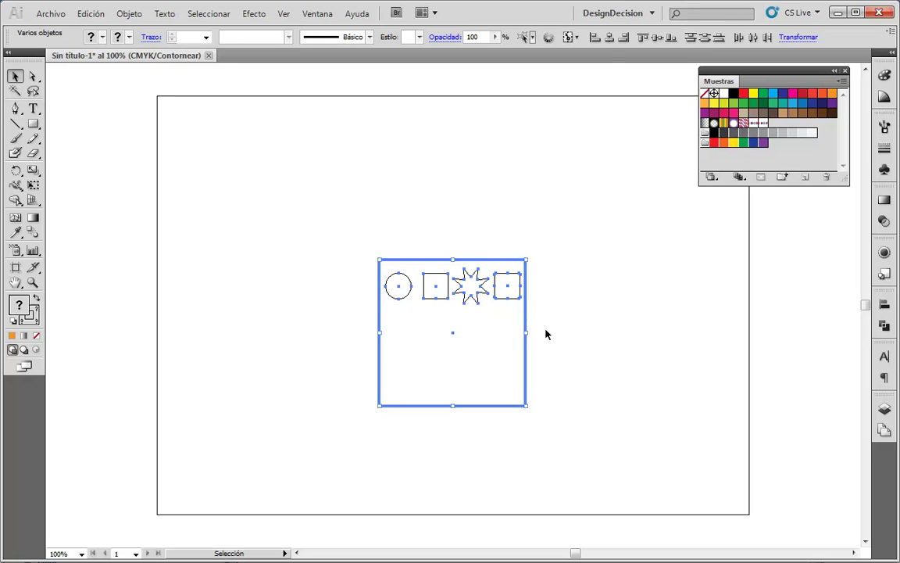
pyautogui.click(631, 327)
pyautogui.click(485, 287)
pyautogui.moveTo(482, 289); pyautogui.dragTo(487, 325)
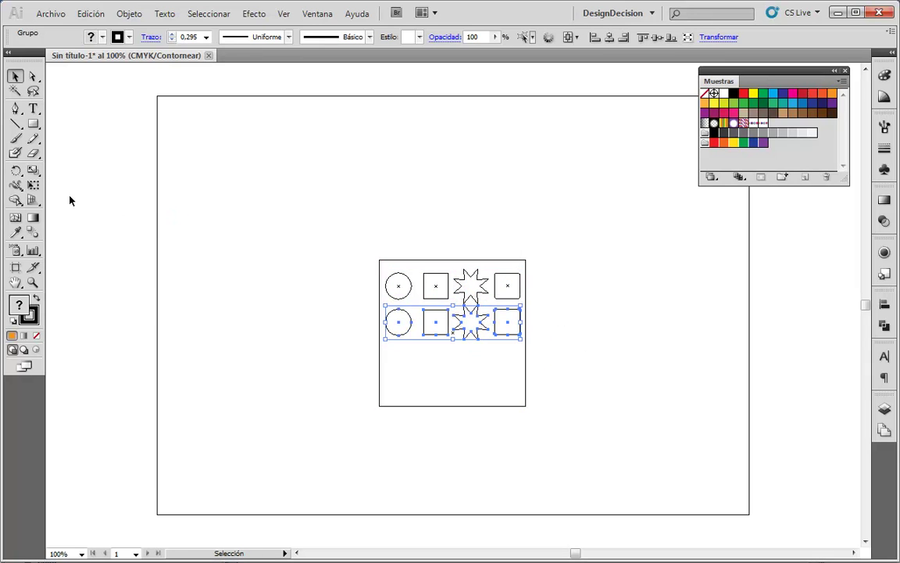
pyautogui.moveTo(17, 174); pyautogui.dragTo(39, 186)
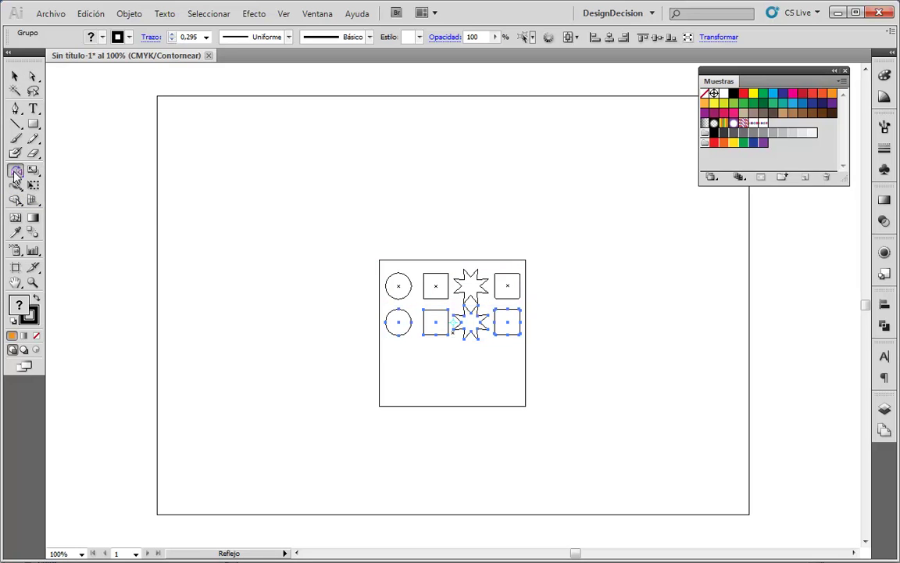
# Mirror the lower row across the Vertical axis with Previsualizar on
pyautogui.doubleClick(16, 170)
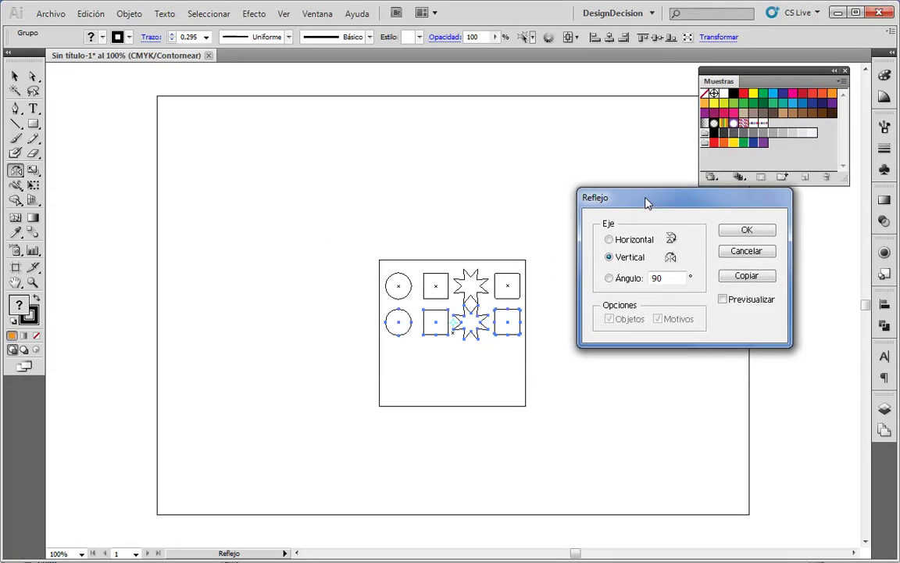
pyautogui.moveTo(385, 217); pyautogui.dragTo(608, 219)
pyautogui.click(717, 316)
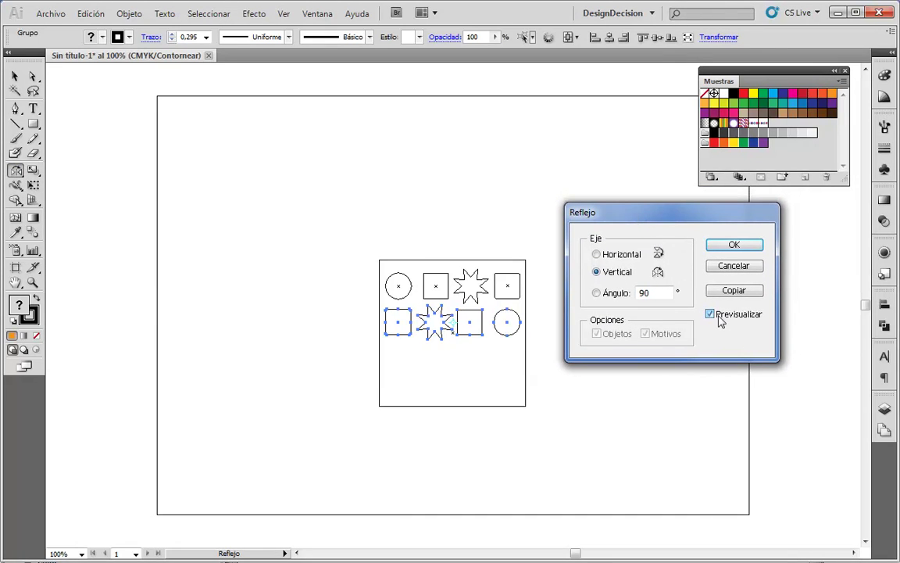
pyautogui.click(733, 245)
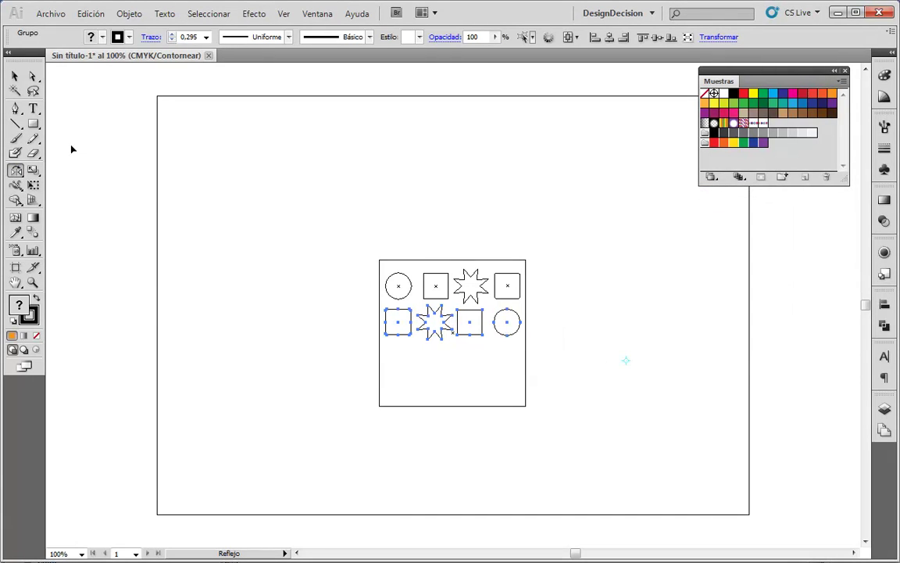
# Select the two rows without the frame and shift the lower row so it sits offset
pyautogui.click(14, 76)
pyautogui.click(413, 388)
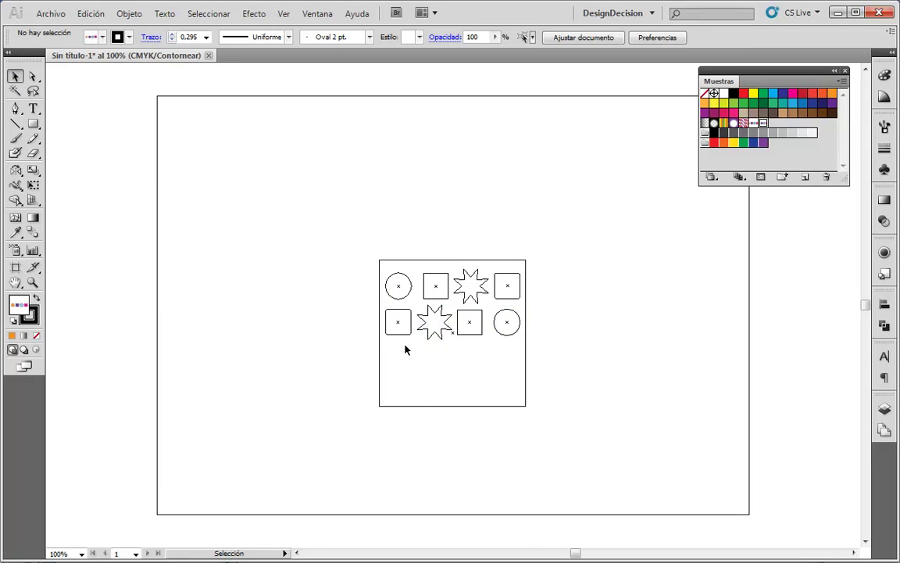
pyautogui.moveTo(405, 350); pyautogui.dragTo(504, 266)
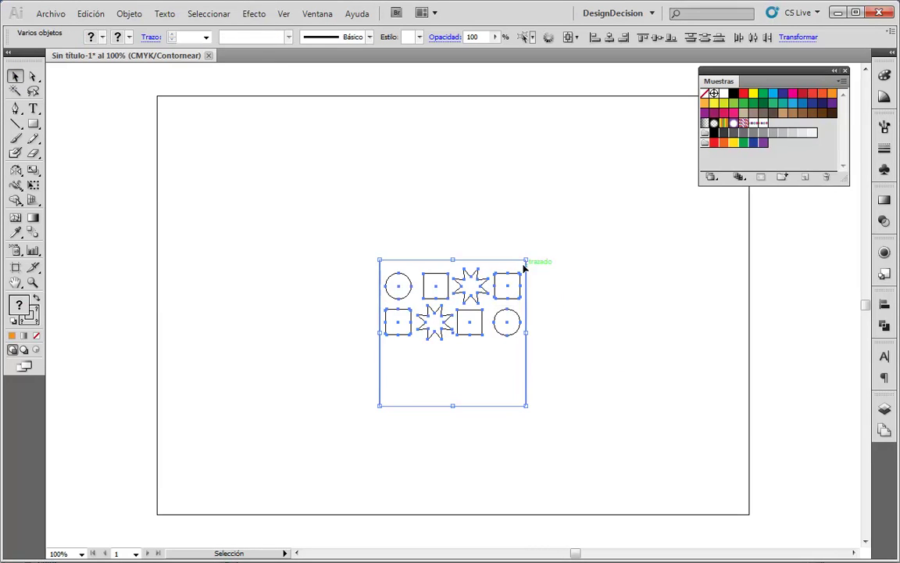
pyautogui.keyDown('shift'); pyautogui.click(510, 260); pyautogui.keyUp('shift')
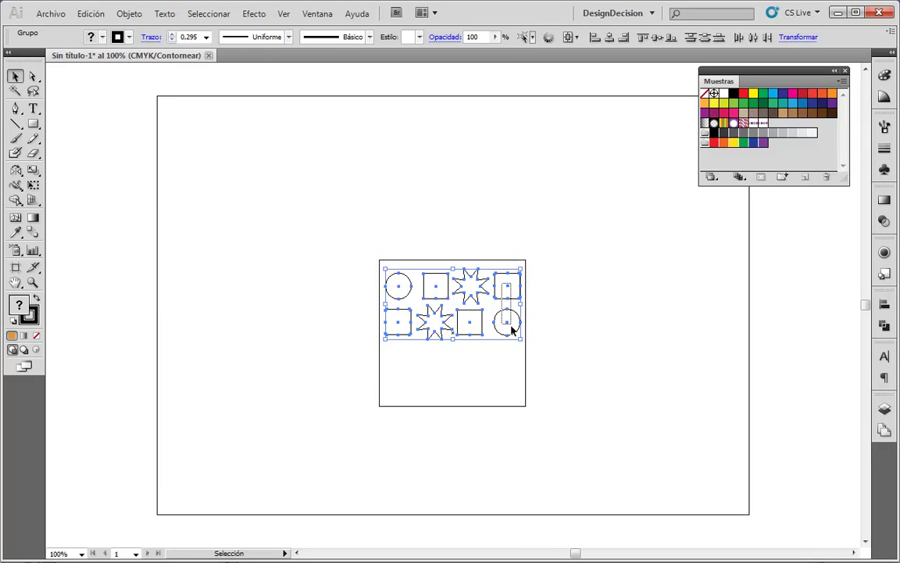
pyautogui.click(512, 345)
pyautogui.keyDown('shift'); pyautogui.click(507, 286); pyautogui.keyUp('shift')
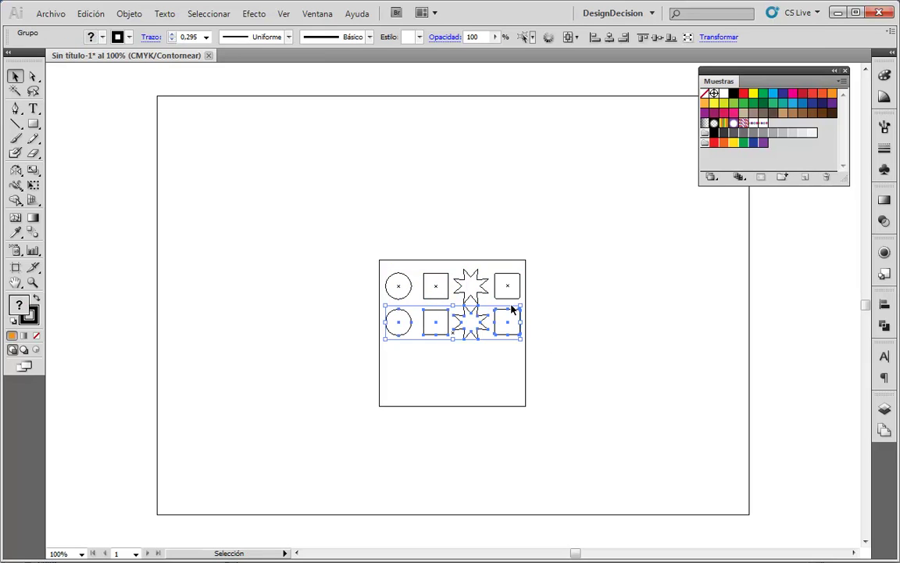
pyautogui.keyDown('shift'); pyautogui.click(381, 259); pyautogui.keyUp('shift')
pyautogui.keyDown('shift'); pyautogui.click(526, 386); pyautogui.keyUp('shift')
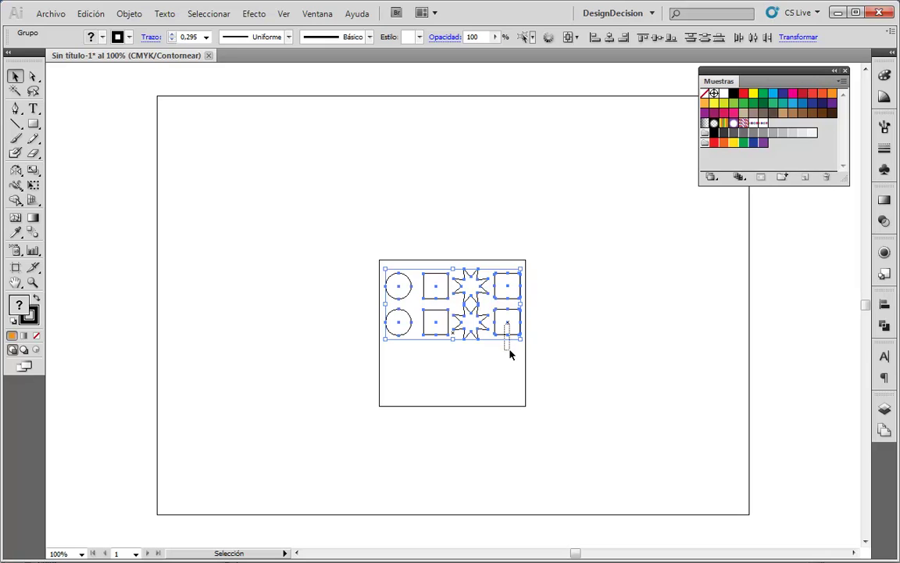
pyautogui.moveTo(510, 352); pyautogui.dragTo(467, 348)
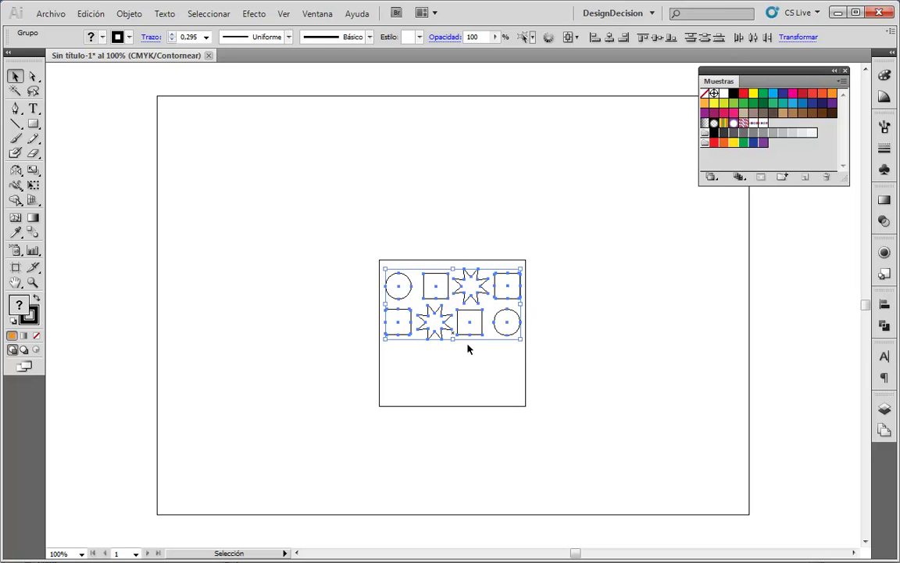
pyautogui.press('alt')
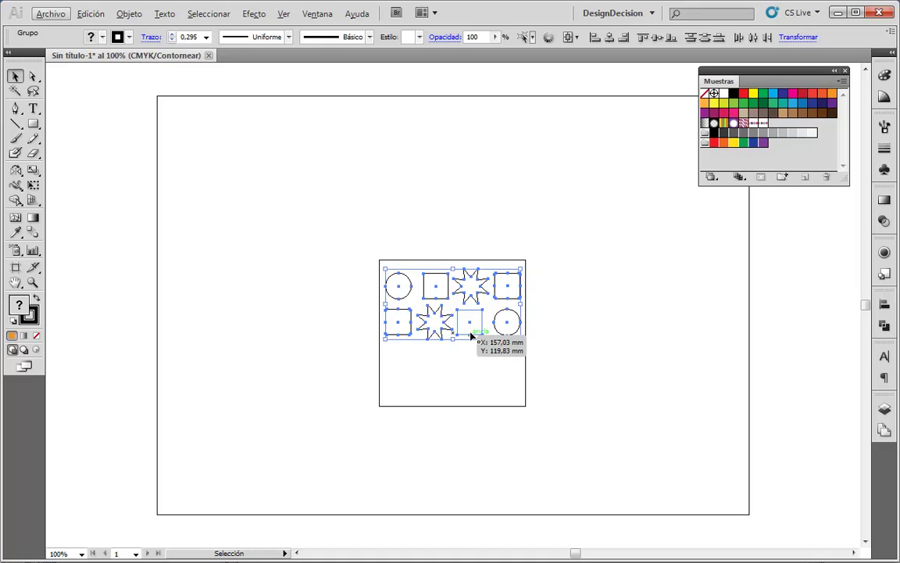
pyautogui.click(621, 364)
# Group both rows, copy them below, and group all four rows into one 4x4 block
pyautogui.hotkey('ctrl', 'y')
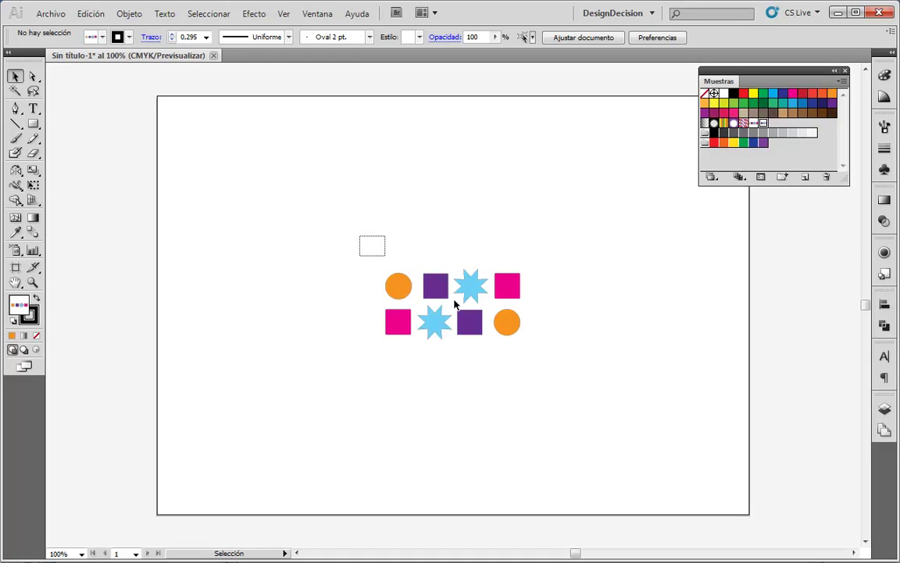
pyautogui.moveTo(364, 239); pyautogui.dragTo(512, 329)
pyautogui.hotkey('ctrl', 'g')
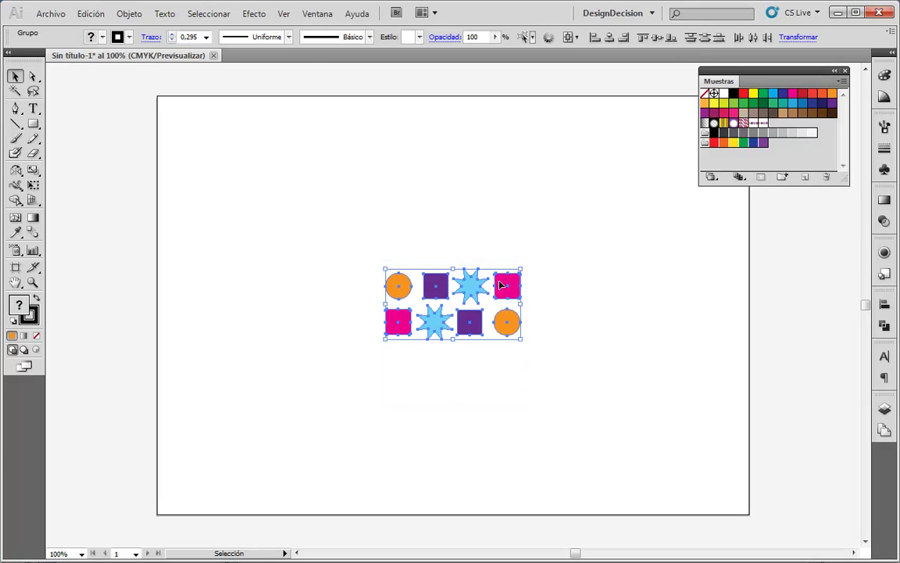
pyautogui.moveTo(504, 287); pyautogui.dragTo(506, 359)
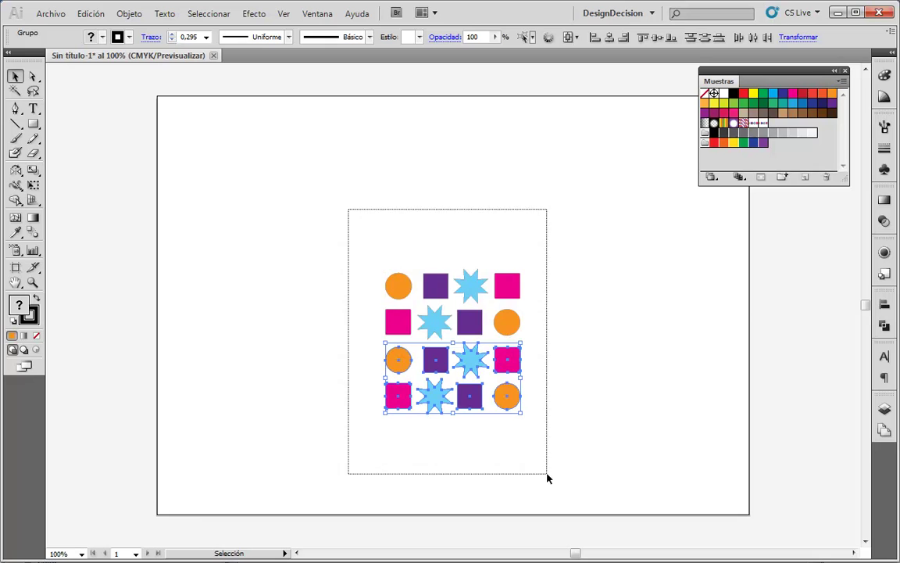
pyautogui.moveTo(347, 208); pyautogui.dragTo(547, 475)
pyautogui.hotkey('ctrl', 'g')
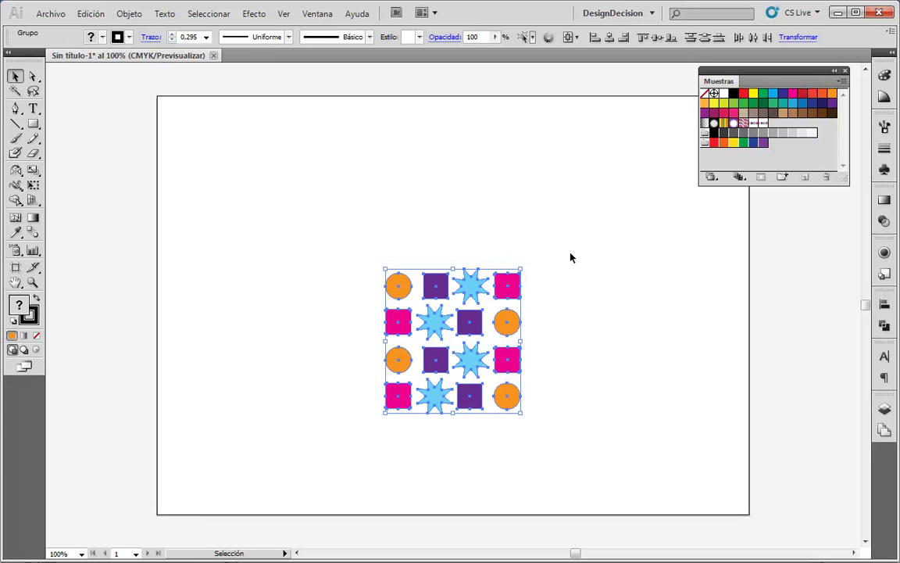
# Align the 4x4 grid with its framing rectangle
pyautogui.click(570, 256)
pyautogui.hotkey('ctrl', 'a')
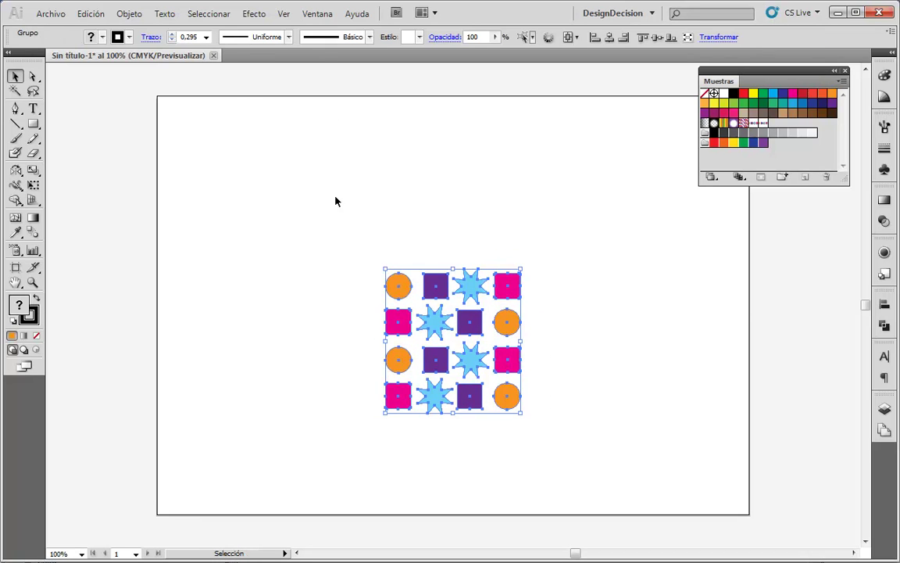
pyautogui.keyDown('shift'); pyautogui.click(474, 258); pyautogui.keyUp('shift')
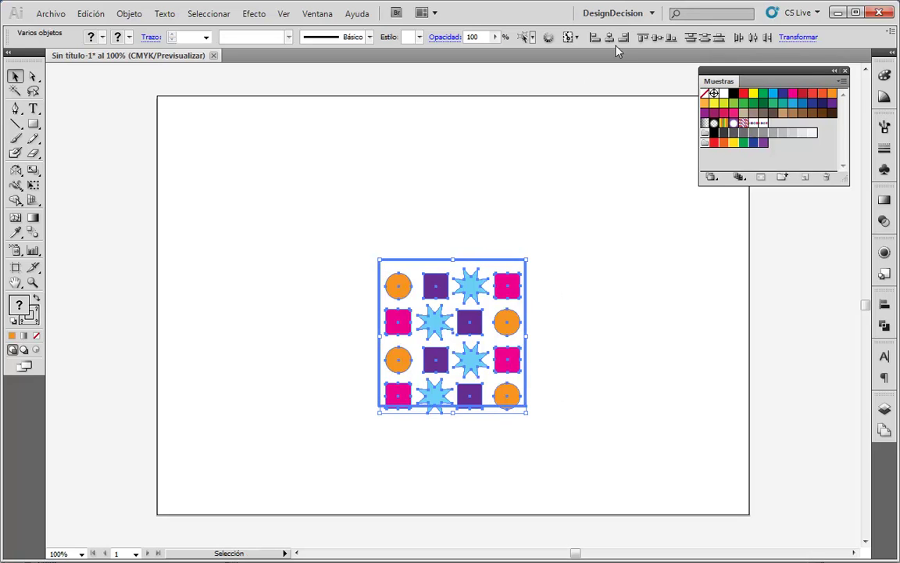
pyautogui.click(658, 40)
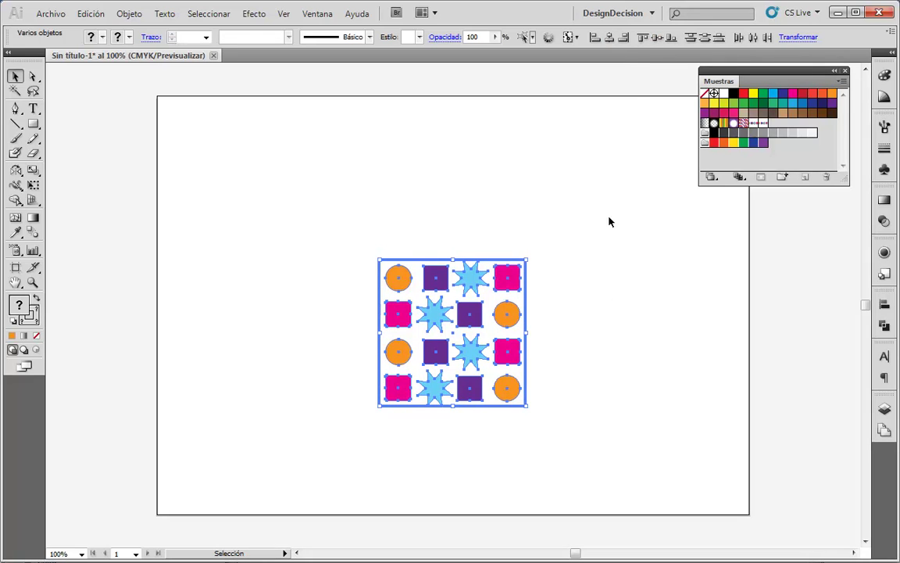
pyautogui.click(623, 311)
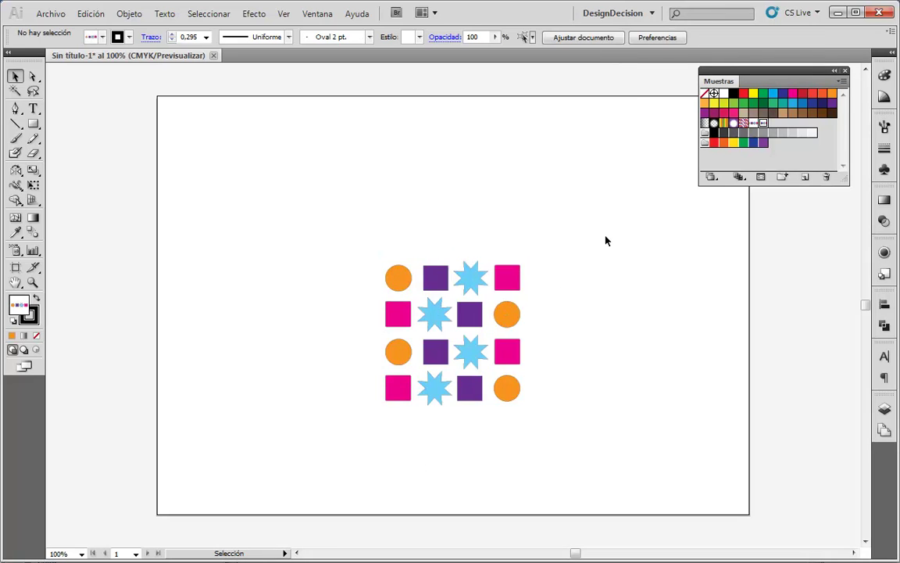
# Save the grid as a new pattern swatch and move it to the artboard's top-left
pyautogui.moveTo(339, 229); pyautogui.dragTo(584, 451)
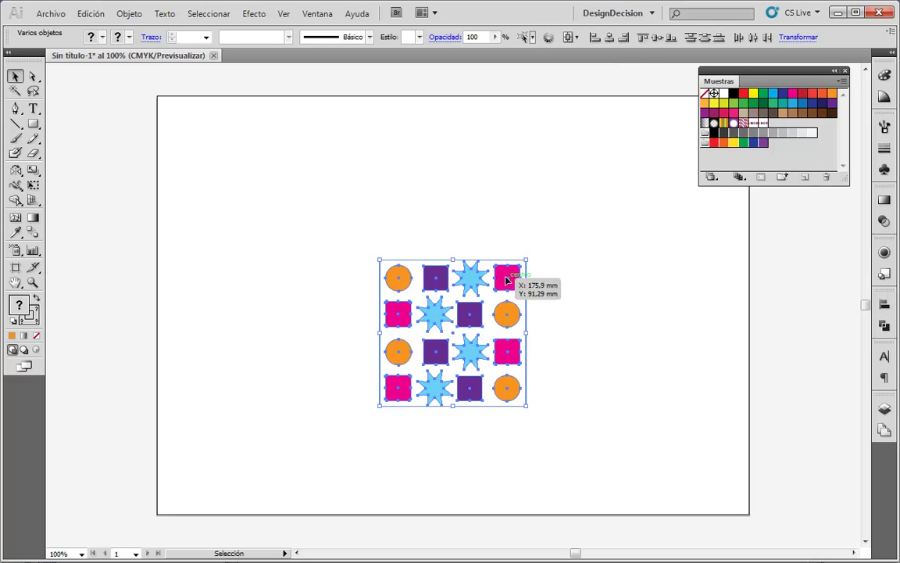
pyautogui.moveTo(508, 279); pyautogui.dragTo(773, 129)
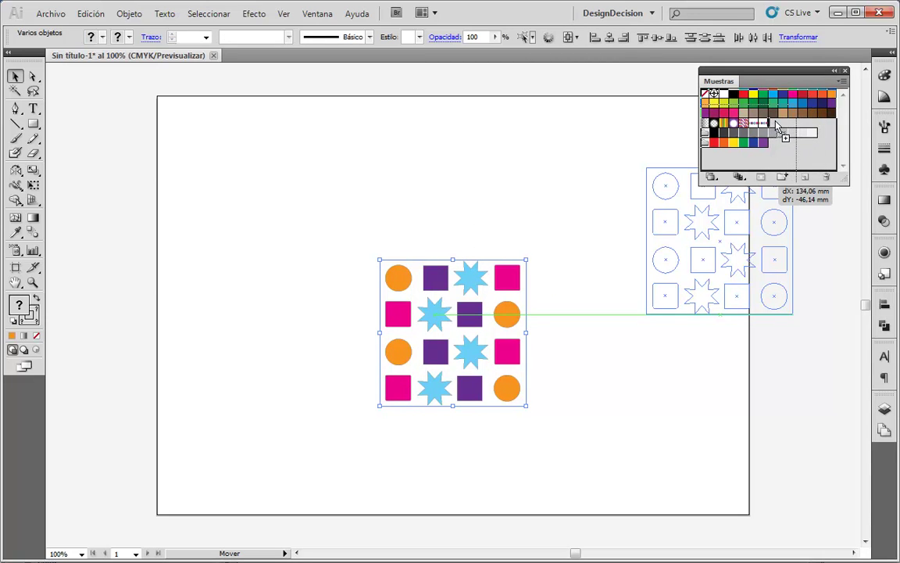
pyautogui.click(562, 417)
pyautogui.moveTo(512, 274)
pyautogui.mouseDown()
pyautogui.moveTo(349, 178)
pyautogui.moveTo(308, 123)
pyautogui.mouseUp()
pyautogui.click(410, 322)
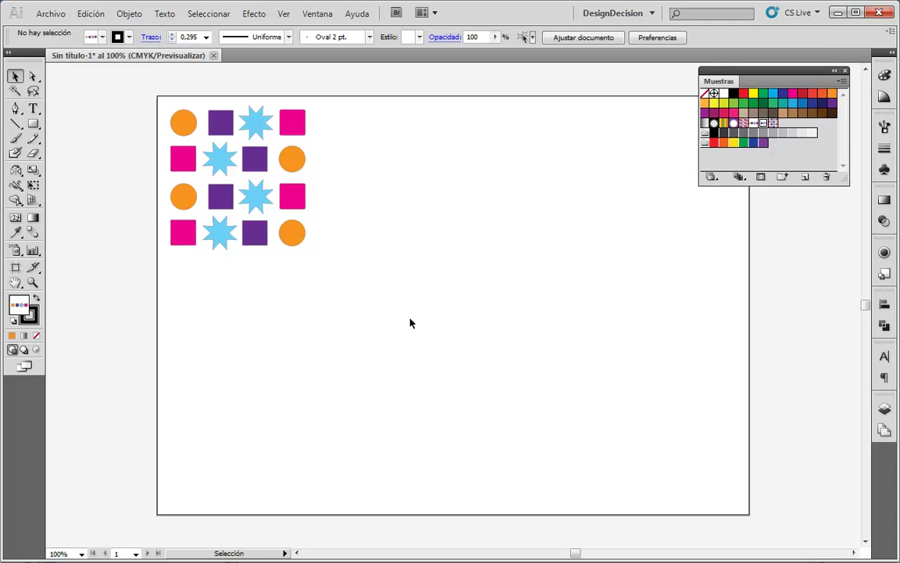
# Draw a large rectangle across the lower artboard and fill it with the dense shapes pattern
pyautogui.click(33, 123)
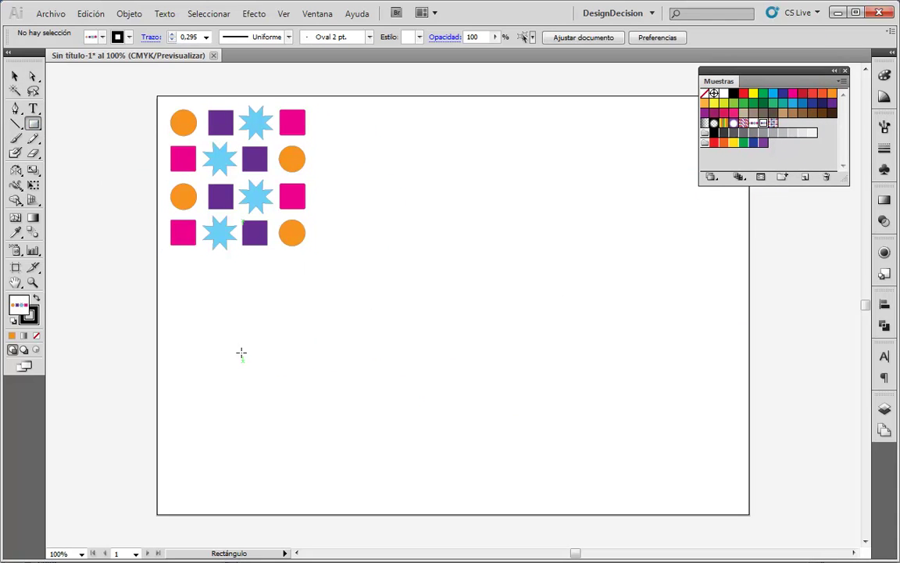
pyautogui.moveTo(221, 290)
pyautogui.mouseDown()
pyautogui.moveTo(701, 519)
pyautogui.moveTo(699, 497)
pyautogui.mouseUp()
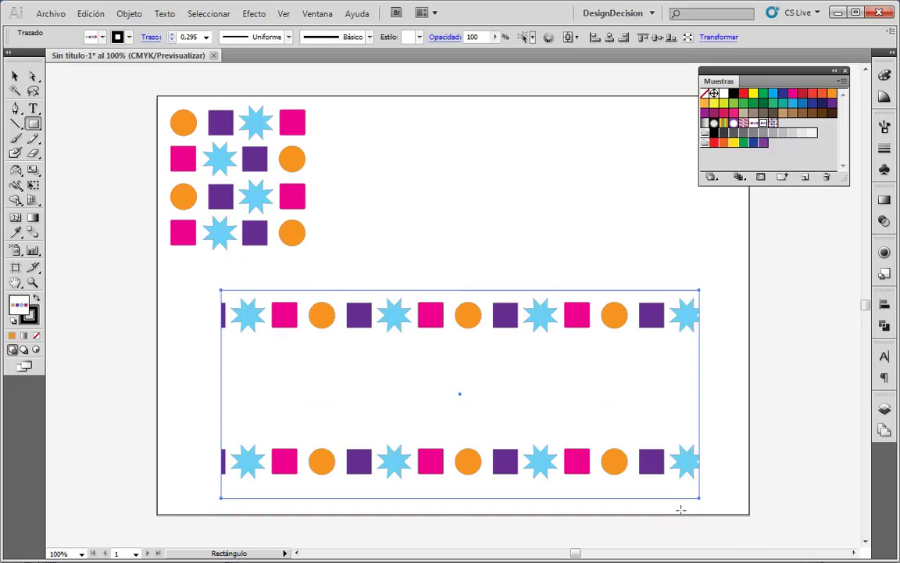
pyautogui.click(15, 76)
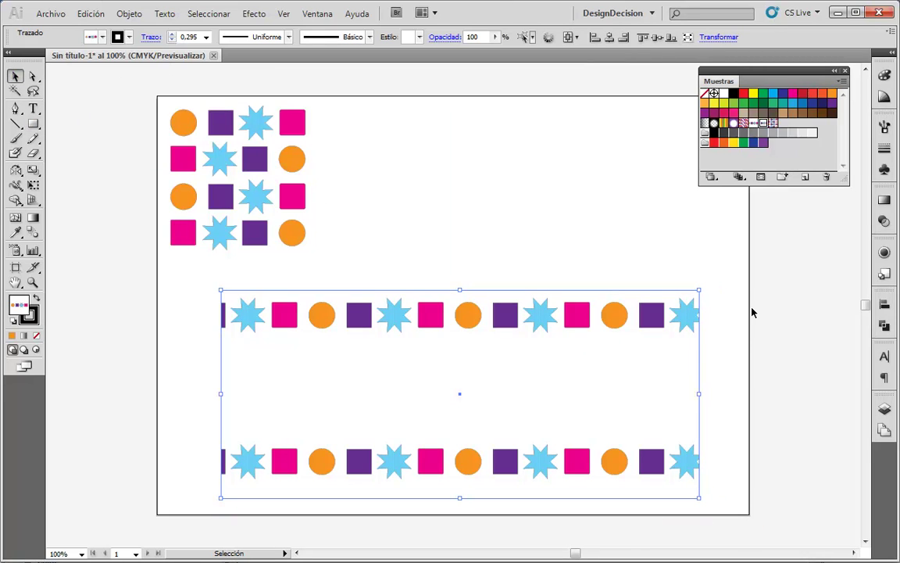
pyautogui.click(753, 124)
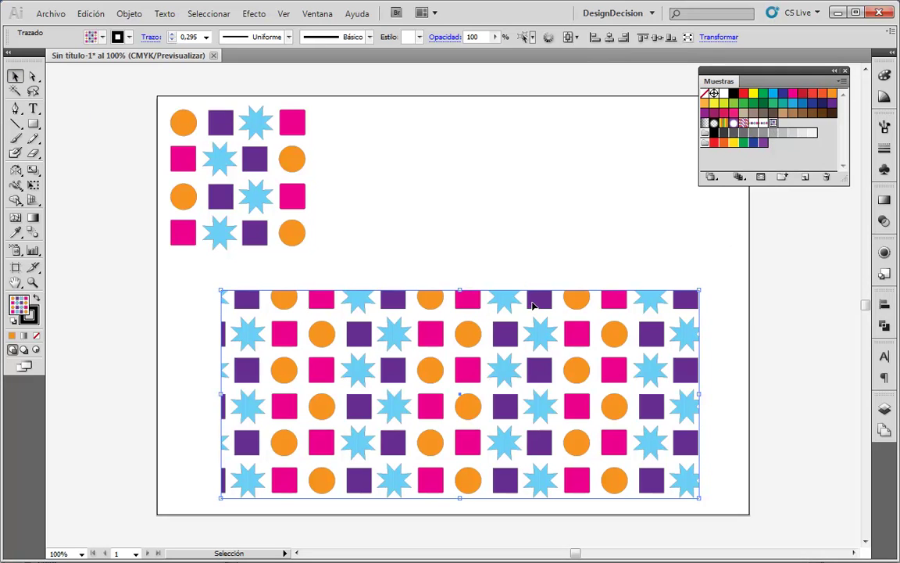
pyautogui.click(751, 125)
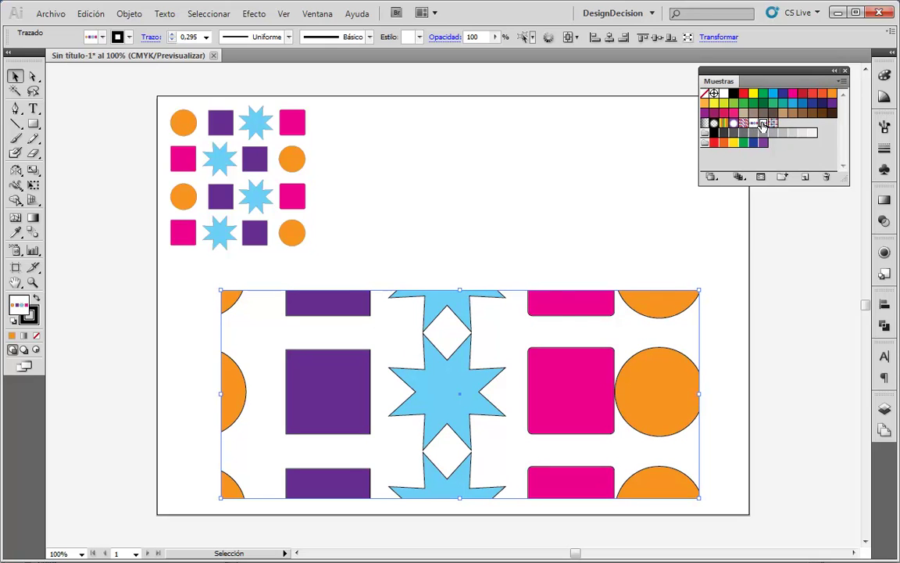
pyautogui.click(763, 124)
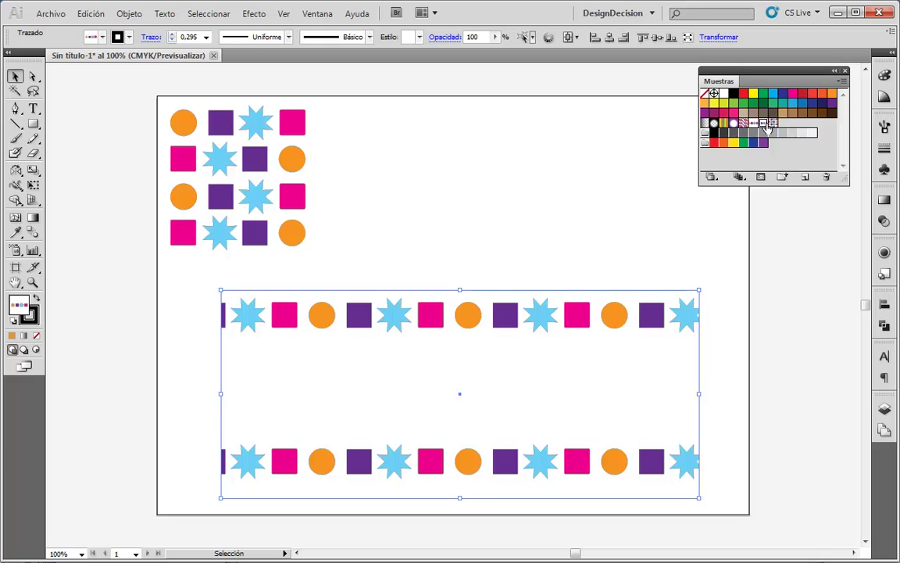
pyautogui.click(772, 123)
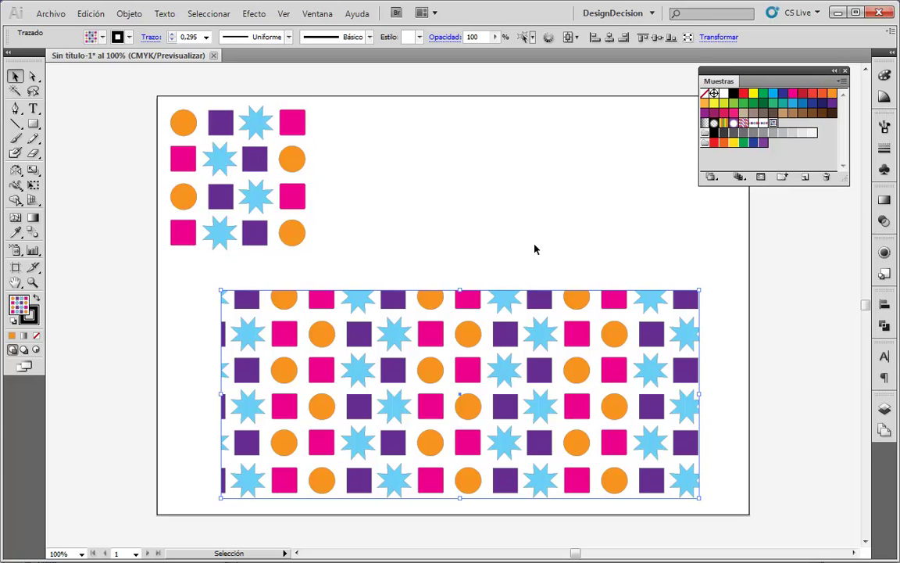
# Reposition the pattern rectangle, briefly previewing the red and purple pattern fill
pyautogui.moveTo(476, 378)
pyautogui.mouseDown()
pyautogui.moveTo(447, 244)
pyautogui.moveTo(426, 223)
pyautogui.moveTo(344, 199)
pyautogui.moveTo(510, 332)
pyautogui.moveTo(506, 358)
pyautogui.mouseUp()
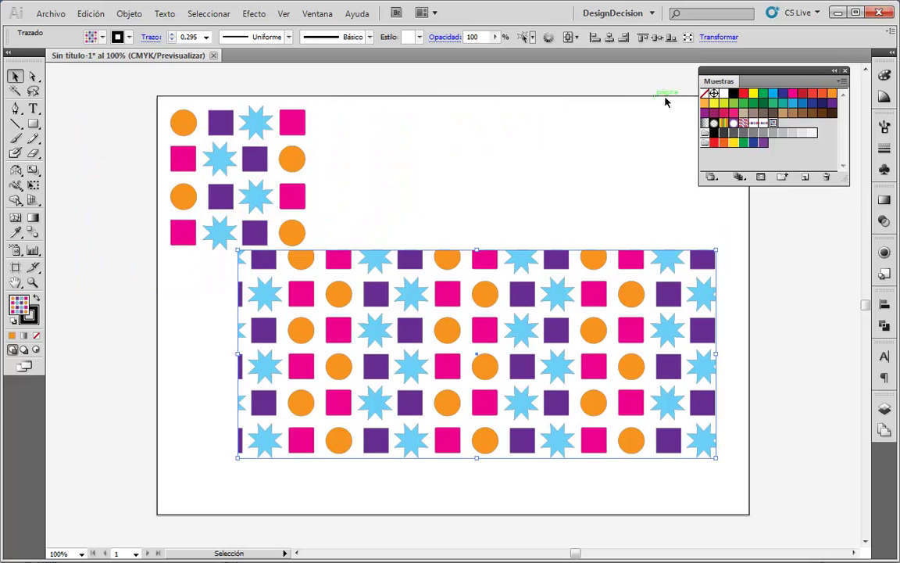
pyautogui.click(772, 124)
pyautogui.moveTo(568, 363)
pyautogui.mouseDown()
pyautogui.moveTo(527, 285)
pyautogui.moveTo(615, 377)
pyautogui.mouseUp()
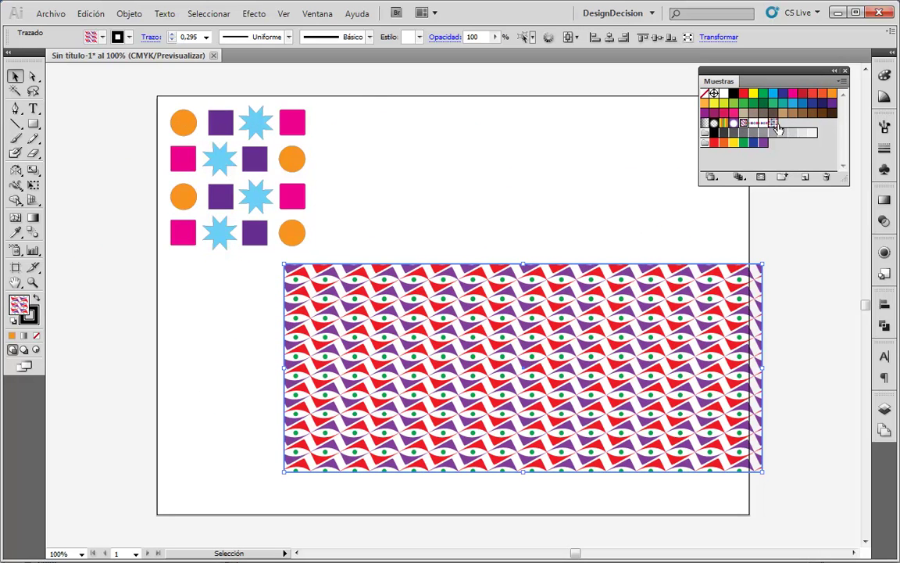
pyautogui.moveTo(704, 112)
pyautogui.mouseDown()
pyautogui.moveTo(604, 334)
pyautogui.moveTo(528, 363)
pyautogui.mouseUp()
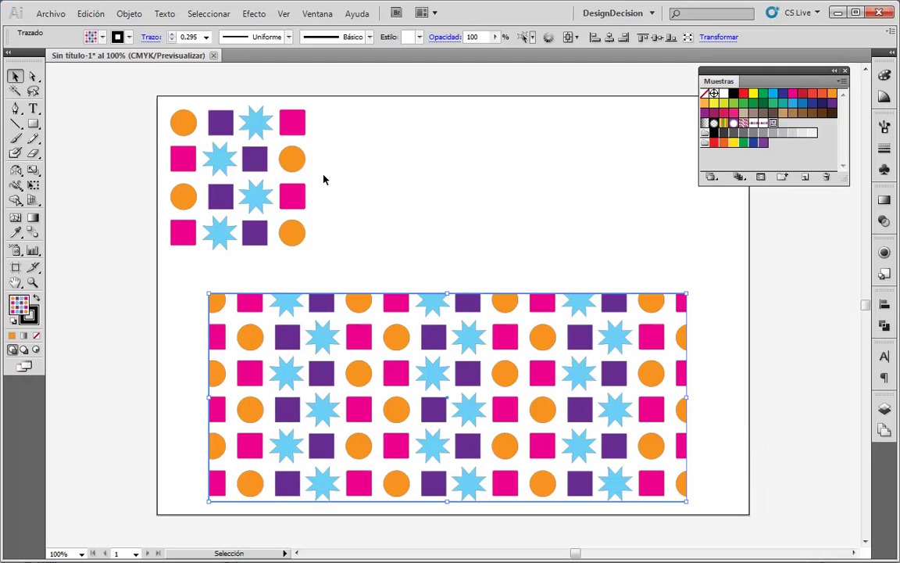
# Give the tile's invisible framing rectangle a light green fill
pyautogui.click(318, 181)
pyautogui.moveTo(355, 131); pyautogui.dragTo(166, 248)
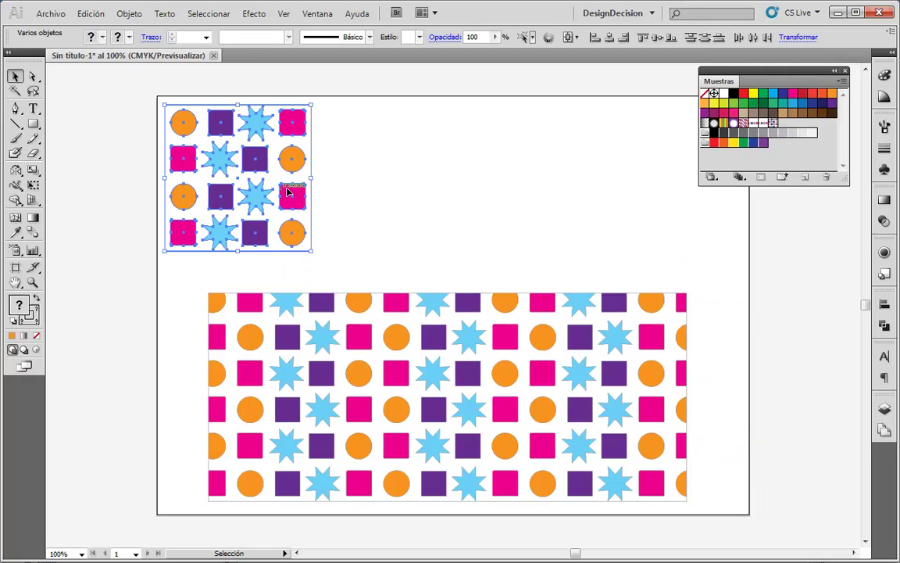
pyautogui.click(321, 161)
pyautogui.click(312, 146)
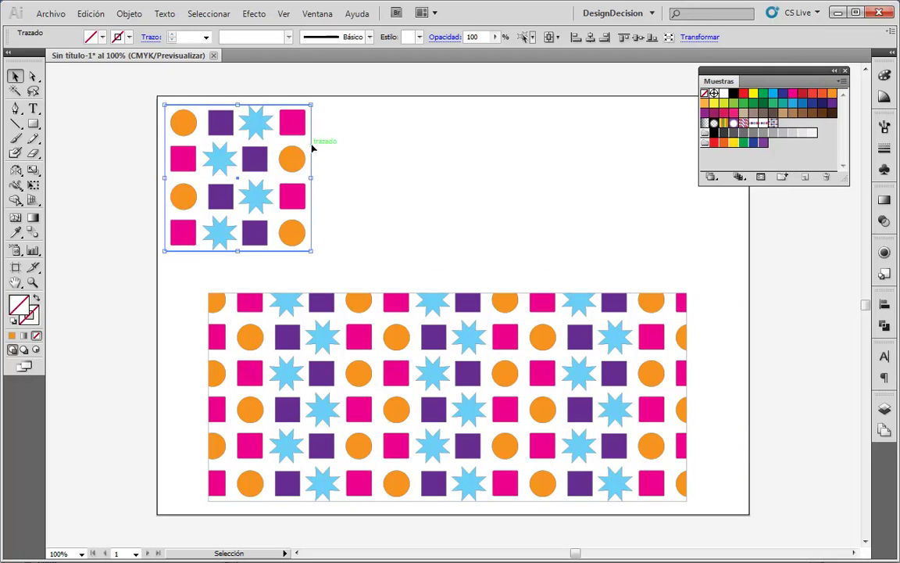
pyautogui.click(93, 36)
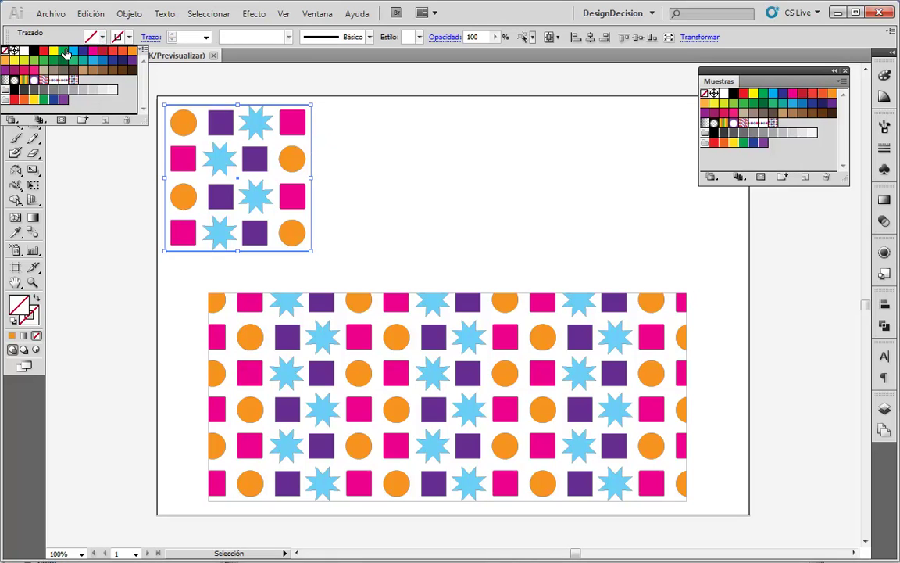
pyautogui.click(66, 52)
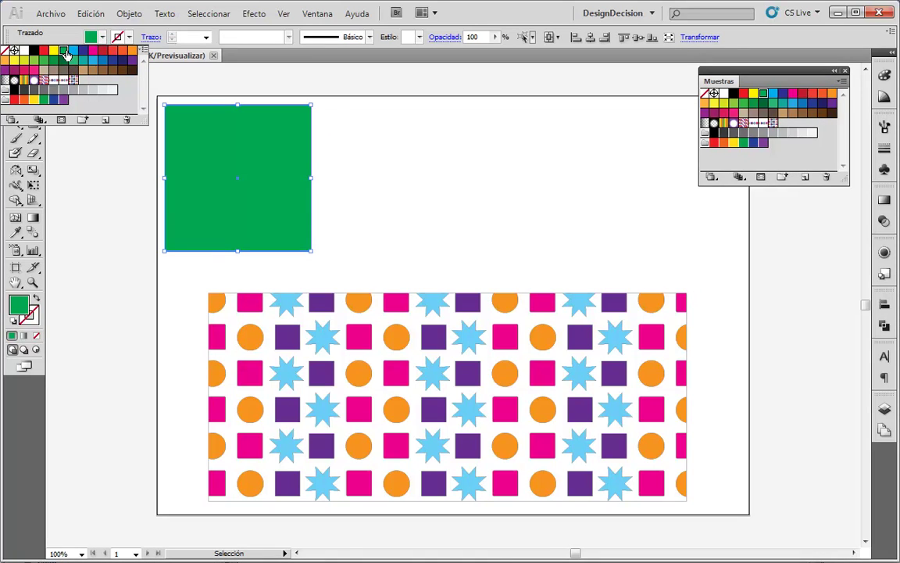
pyautogui.click(34, 60)
pyautogui.click(313, 144)
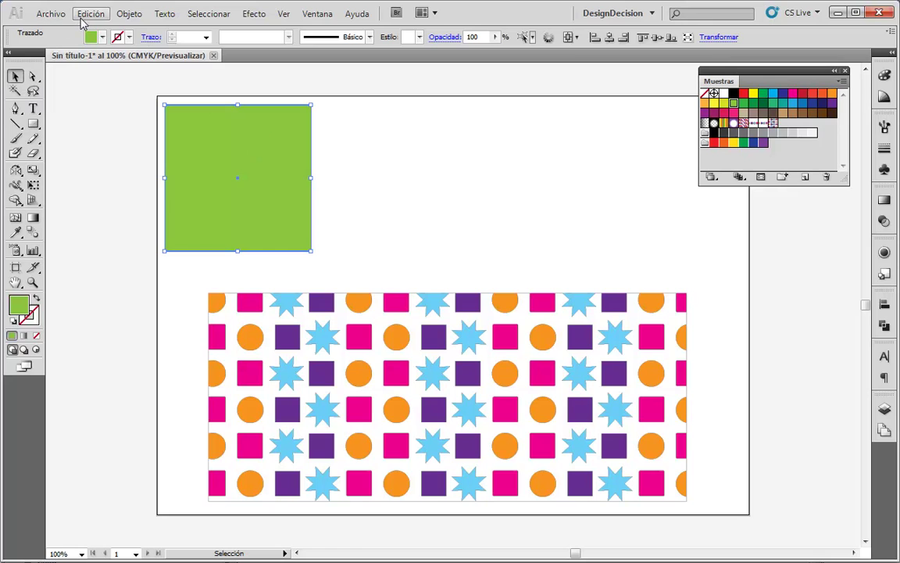
# Send the green background behind the shapes and save the tile as a new pattern swatch
pyautogui.click(127, 14)
pyautogui.moveTo(155, 44)
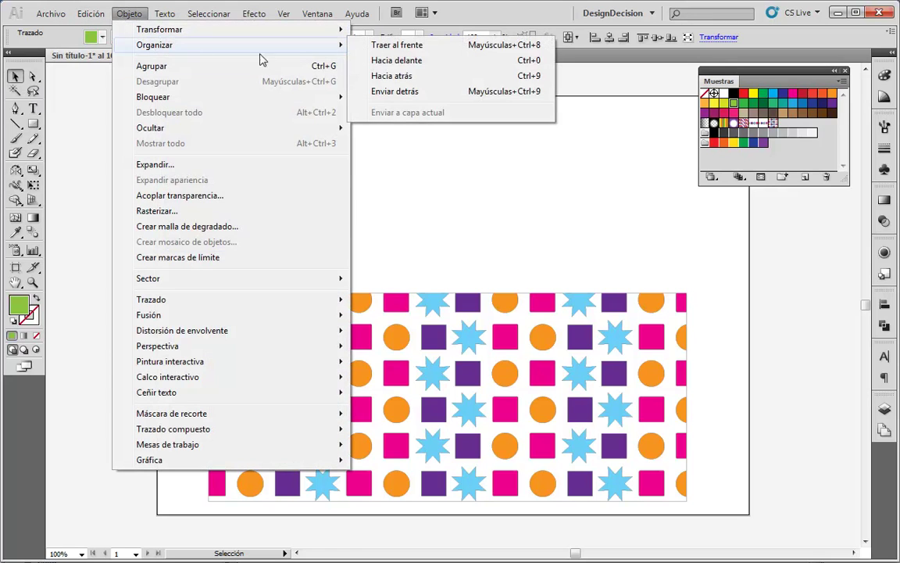
pyautogui.click(394, 91)
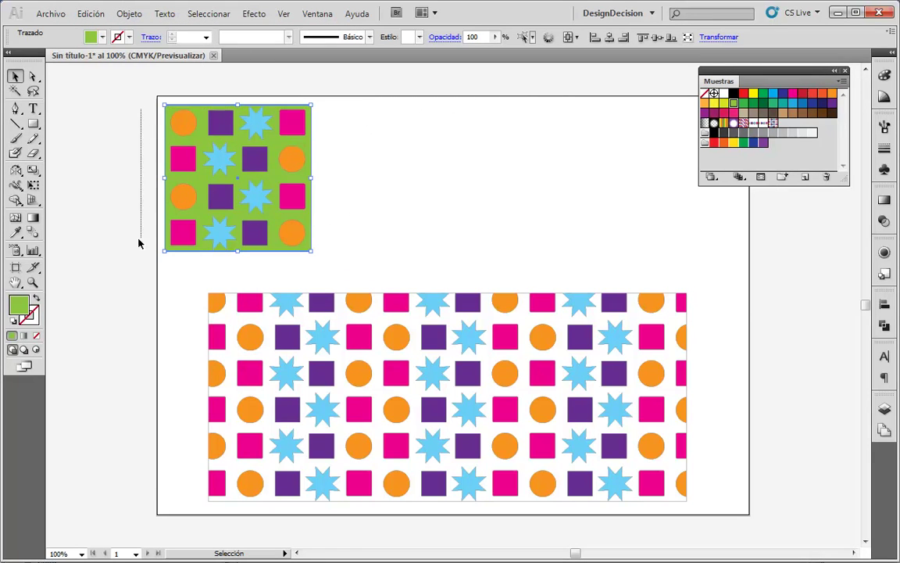
pyautogui.moveTo(138, 244); pyautogui.dragTo(135, 250)
pyautogui.moveTo(263, 151); pyautogui.dragTo(794, 137)
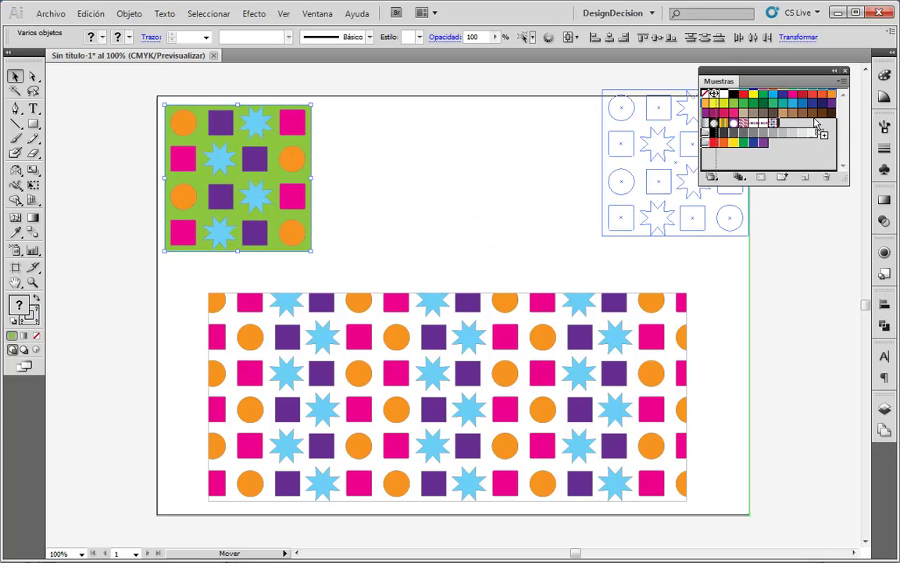
pyautogui.click(486, 206)
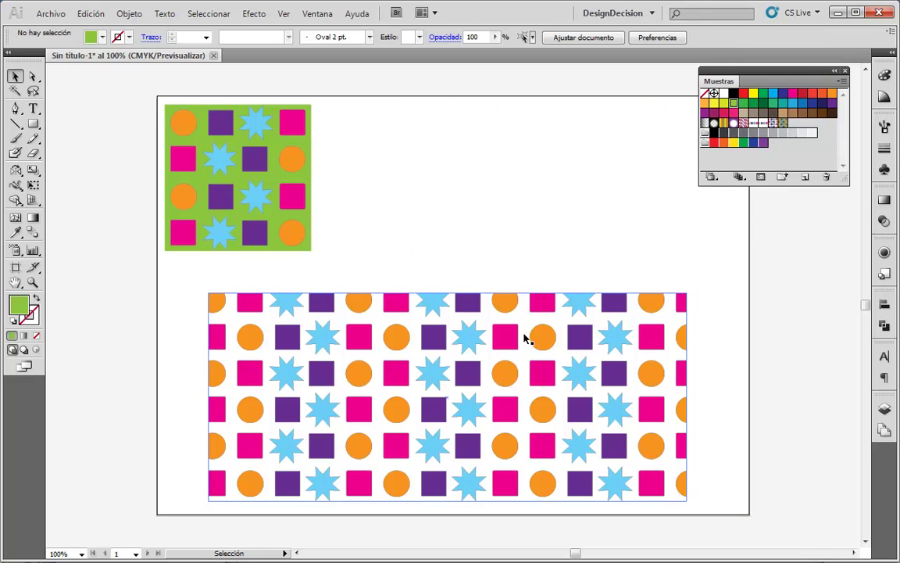
pyautogui.click(526, 338)
# Preview the green pattern on the large rectangle, nudge it up, then restore the white-background pattern
pyautogui.click(784, 125)
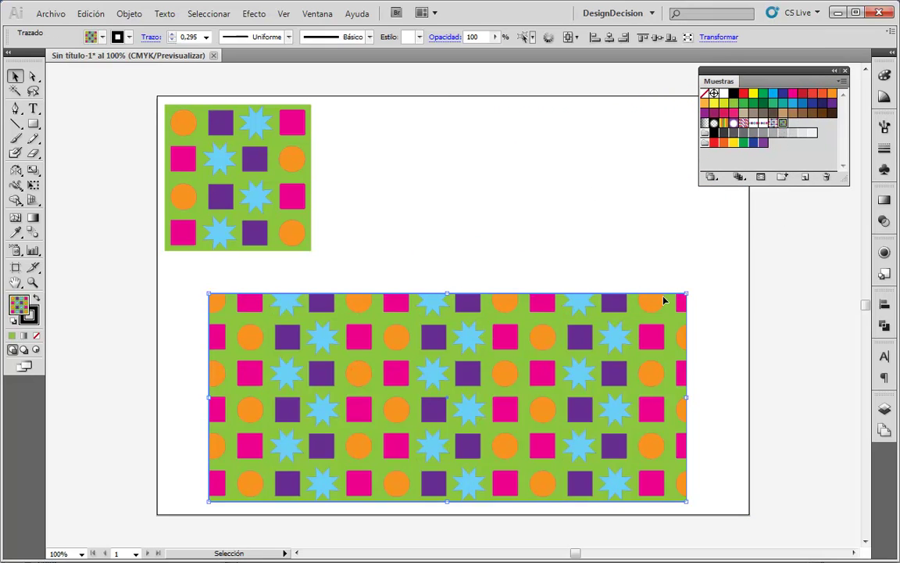
pyautogui.click(696, 295)
pyautogui.moveTo(443, 434)
pyautogui.mouseDown()
pyautogui.moveTo(442, 305)
pyautogui.moveTo(336, 243)
pyautogui.moveTo(558, 456)
pyautogui.moveTo(516, 417)
pyautogui.mouseUp()
pyautogui.click(528, 217)
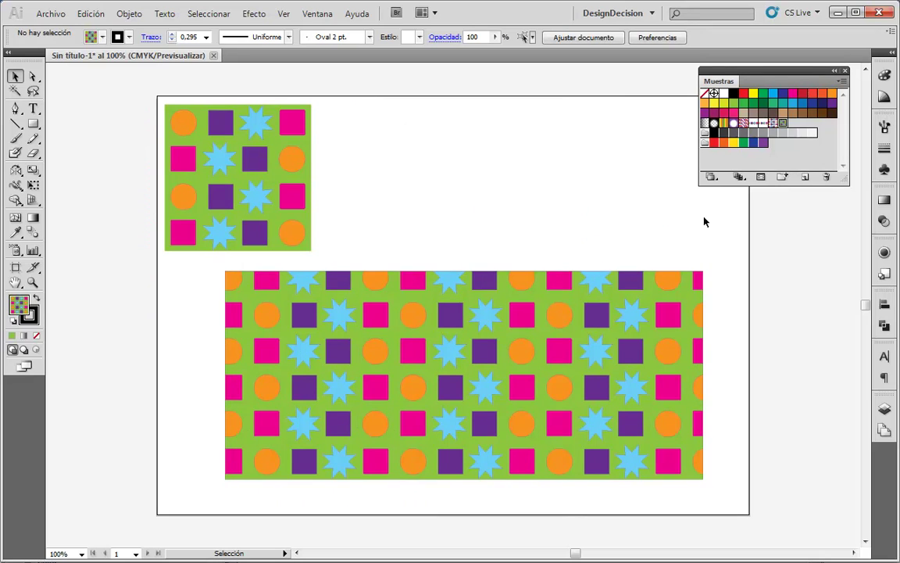
pyautogui.click(688, 328)
pyautogui.click(784, 133)
pyautogui.click(592, 227)
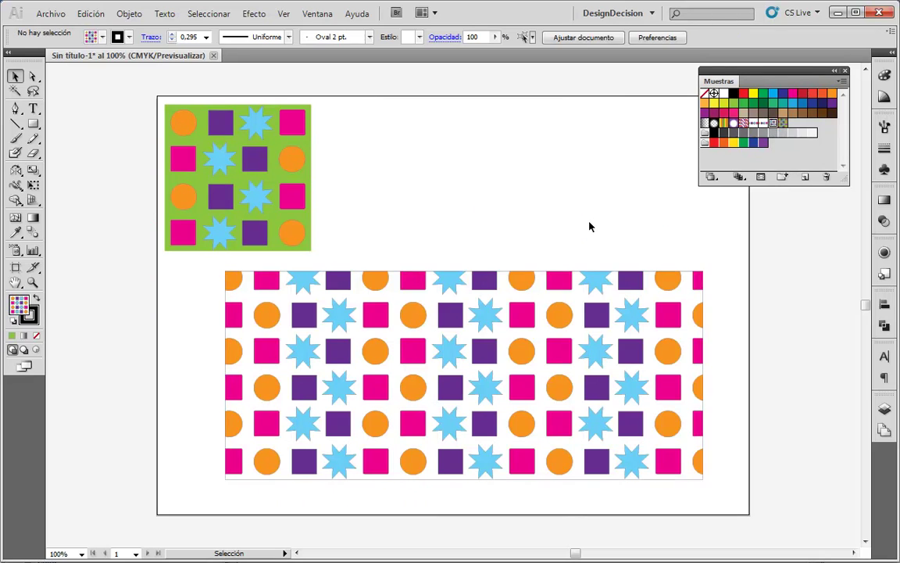